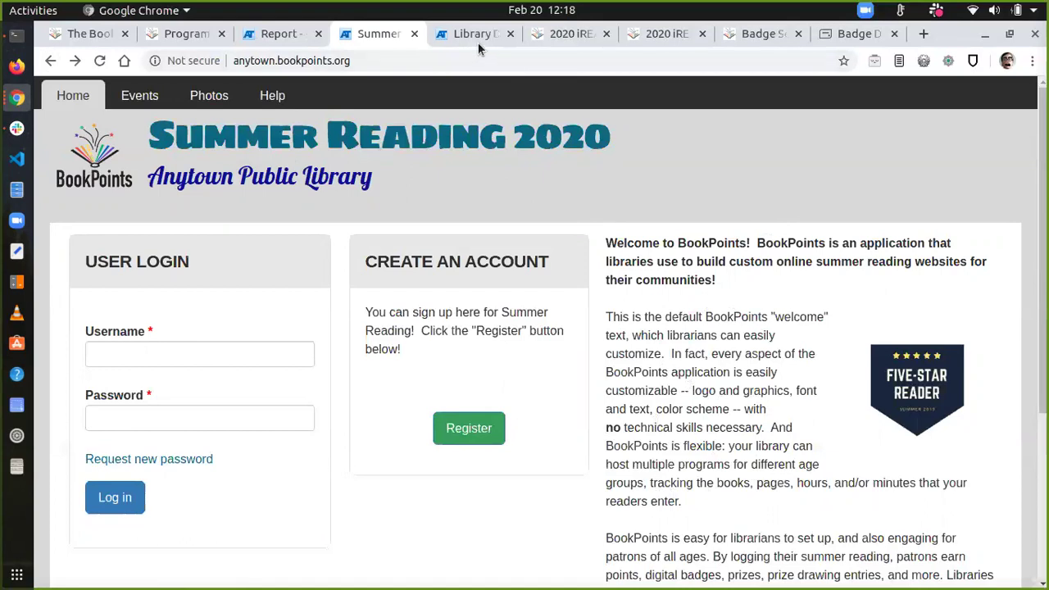
Step: Check the Library Dashboard, then return to the Anytown summer site and start registering an account
{"action": "left_click", "coordinate": [478, 42]}
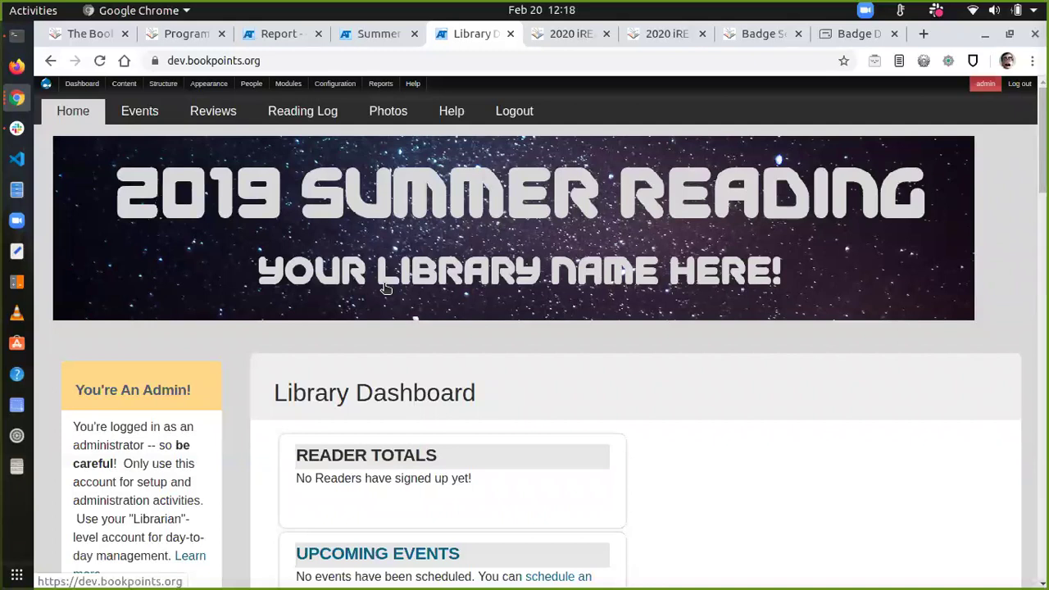
{"action": "left_click", "coordinate": [370, 37]}
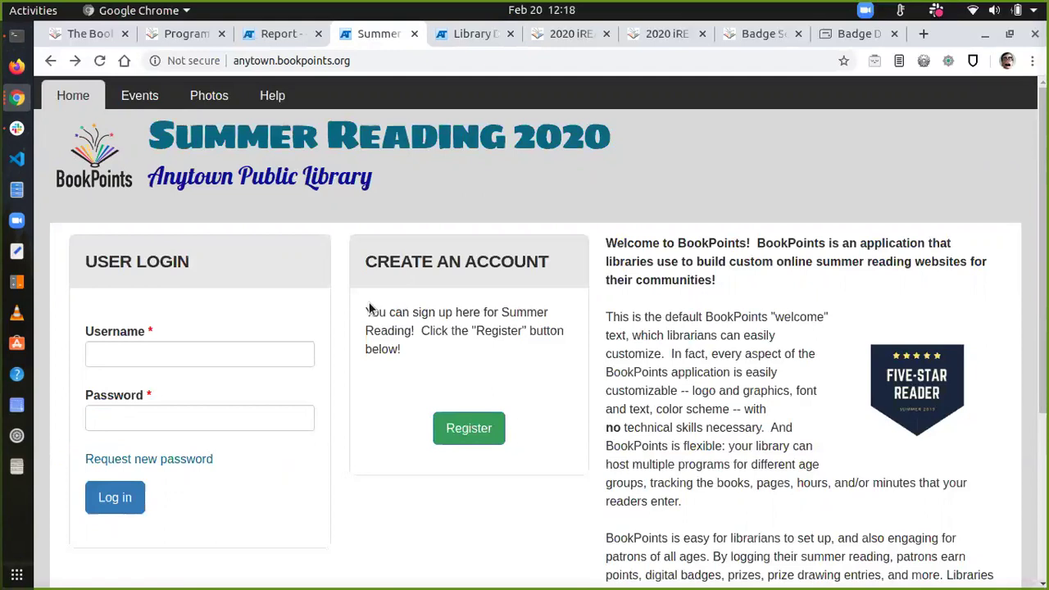
{"action": "left_click_drag", "start_coordinate": [369, 308], "coordinate": [480, 354]}
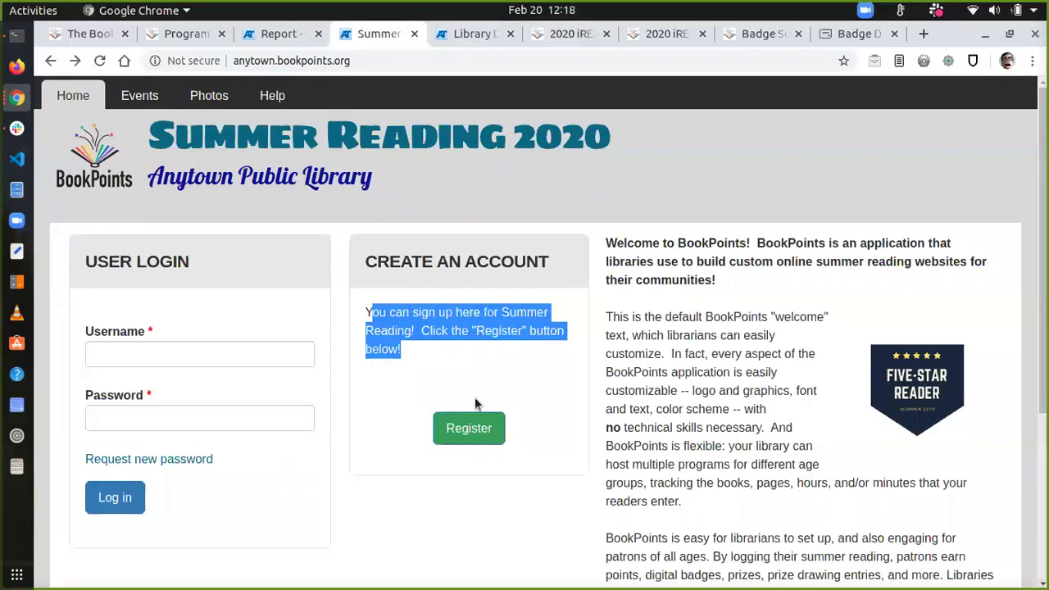
{"action": "left_click", "coordinate": [475, 425]}
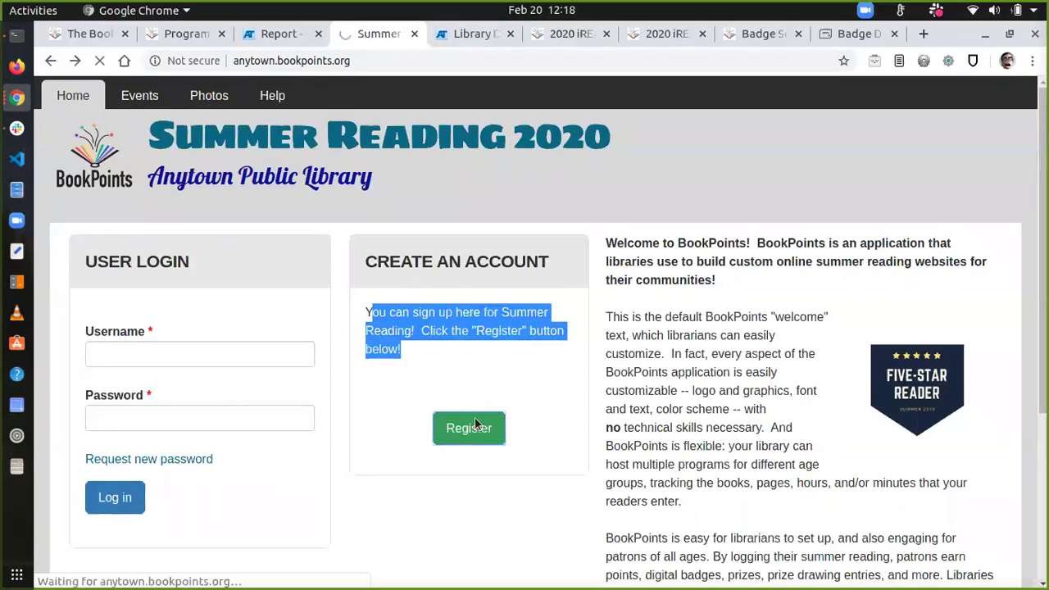
Step: Read through the account type explanations on the Create new account form
{"action": "scroll", "coordinate": [478, 425], "scroll_direction": "down", "scroll_amount": 1}
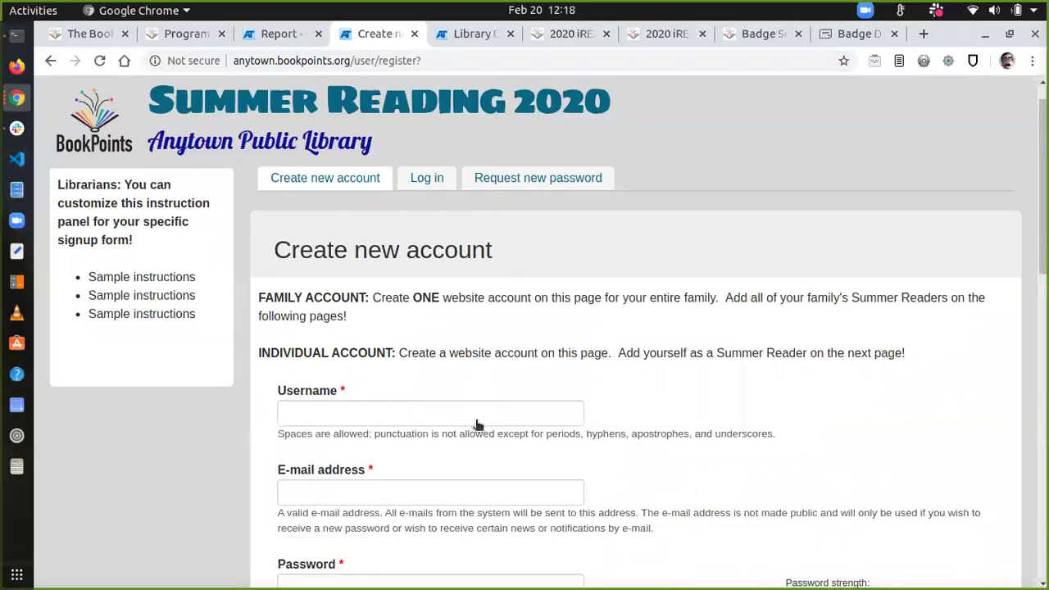
{"action": "left_click_drag", "start_coordinate": [57, 184], "coordinate": [874, 353]}
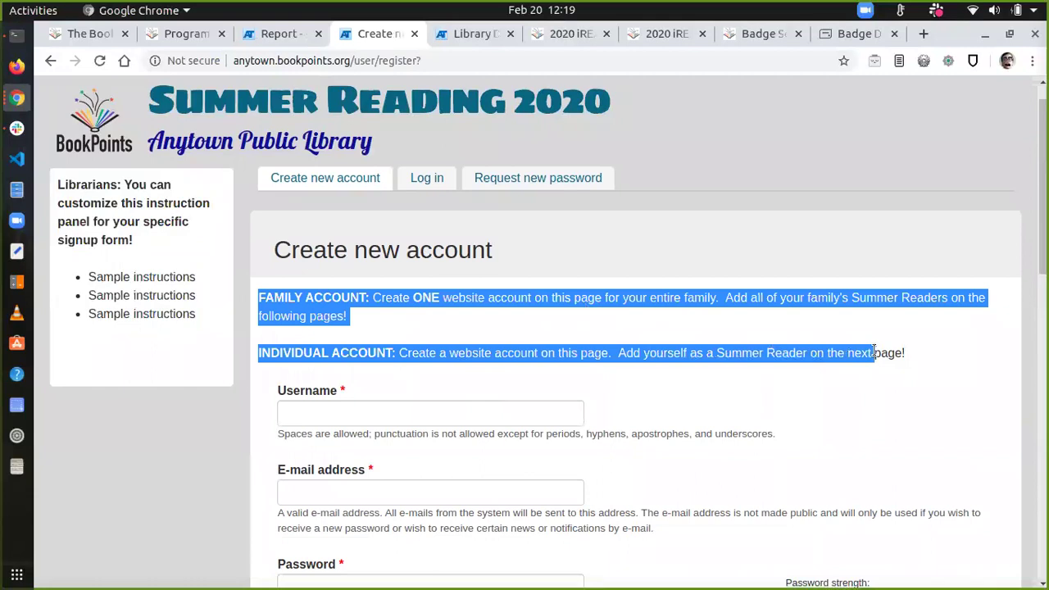
{"action": "left_click", "coordinate": [857, 394]}
{"action": "key", "text": "Tab"}
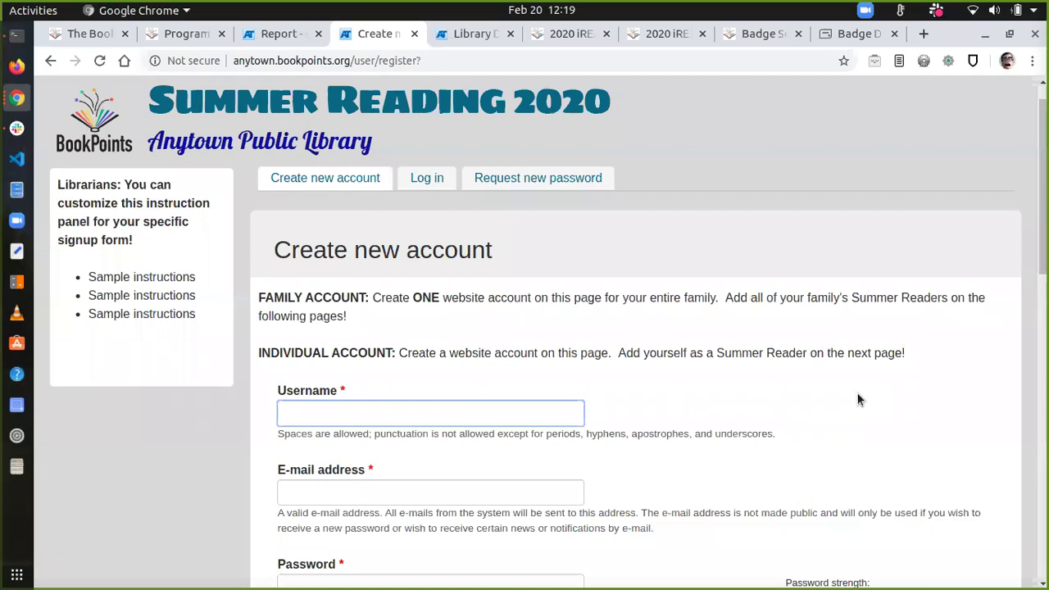
{"action": "scroll", "coordinate": [857, 393], "scroll_direction": "down", "scroll_amount": 3}
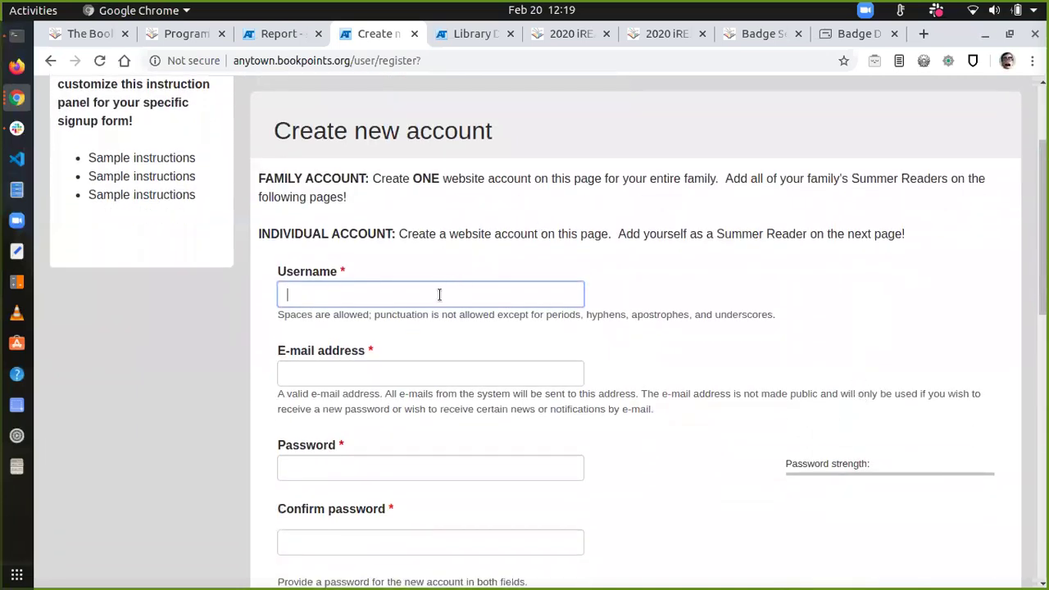
Step: Enter the new account's username, e-mail address and password
{"action": "left_click", "coordinate": [439, 295]}
{"action": "type", "text": "P"}
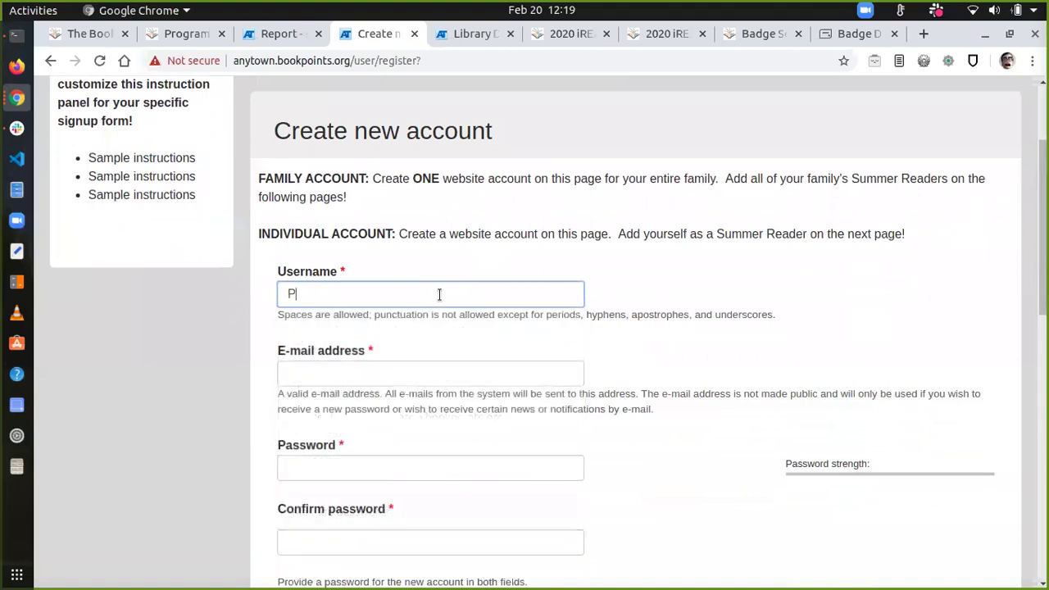
{"action": "type", "text": "atron Examples"}
{"action": "key", "text": "Tab"}
{"action": "type", "text": "patron.examples@example.com"}
{"action": "key", "text": "Tab"}
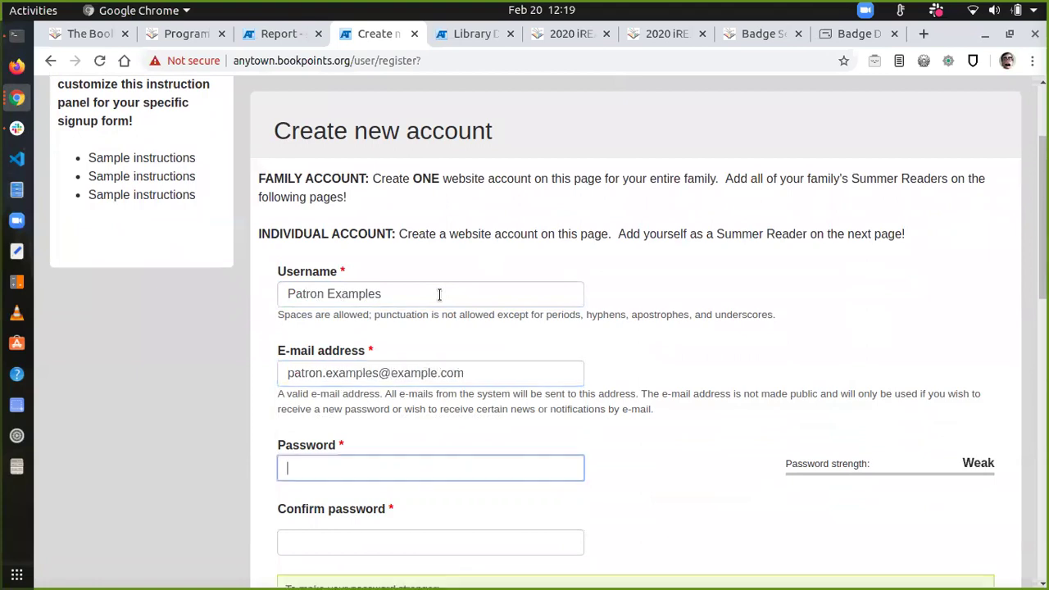
{"action": "type", "text": "patron"}
{"action": "key", "text": "Tab"}
Step: Confirm the password and enter the account holder's first and last name
{"action": "type", "text": "patron"}
{"action": "key", "text": "Tab"}
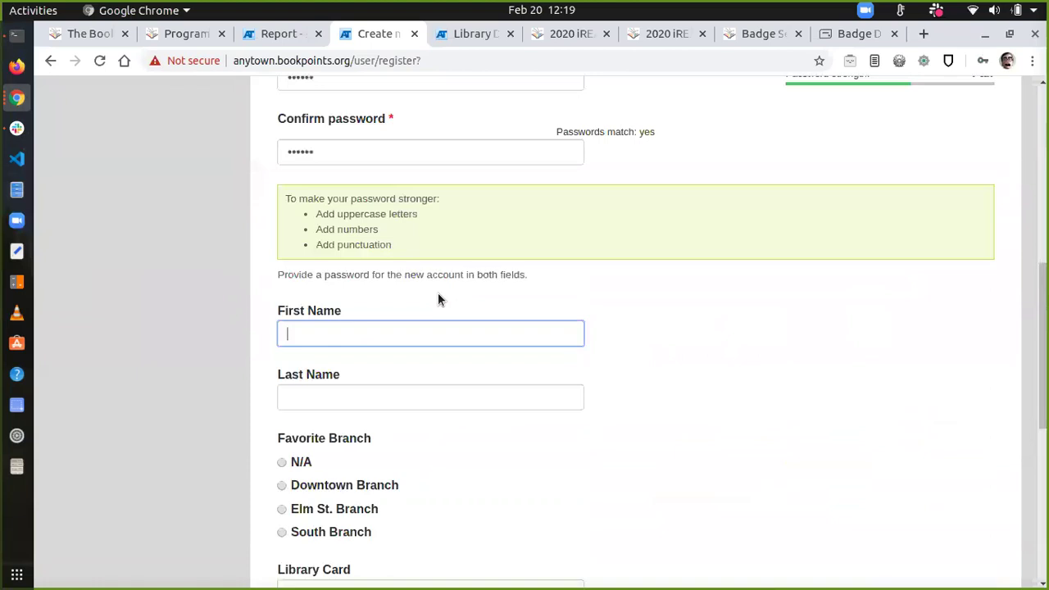
{"action": "type", "text": "Pat"}
{"action": "scroll", "coordinate": [322, 305], "scroll_direction": "up", "scroll_amount": 2}
{"action": "scroll", "coordinate": [321, 303], "scroll_direction": "down", "scroll_amount": 3}
{"action": "left_click", "coordinate": [320, 353]}
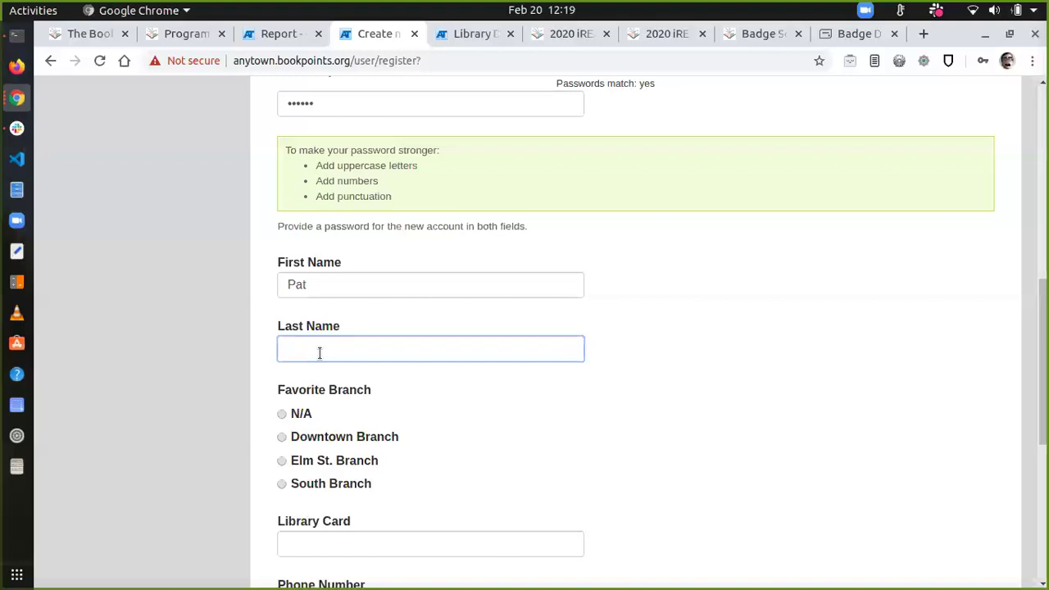
{"action": "type", "text": "Patron"}
Step: Choose Downtown Branch as favourite branch and enter the library card and phone numbers
{"action": "scroll", "coordinate": [320, 352], "scroll_direction": "down", "scroll_amount": 2}
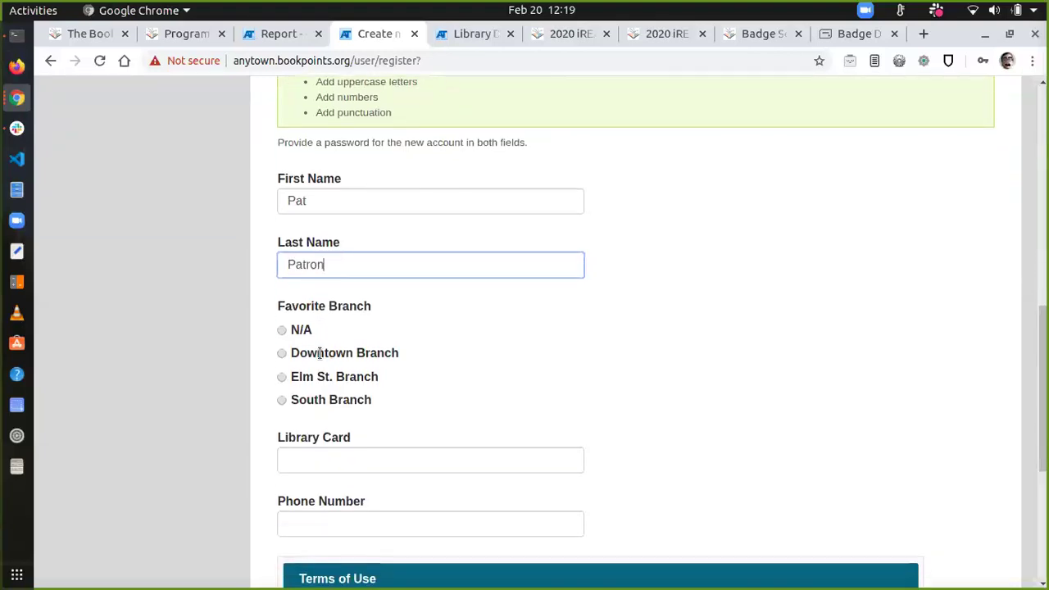
{"action": "scroll", "coordinate": [319, 354], "scroll_direction": "down", "scroll_amount": 1}
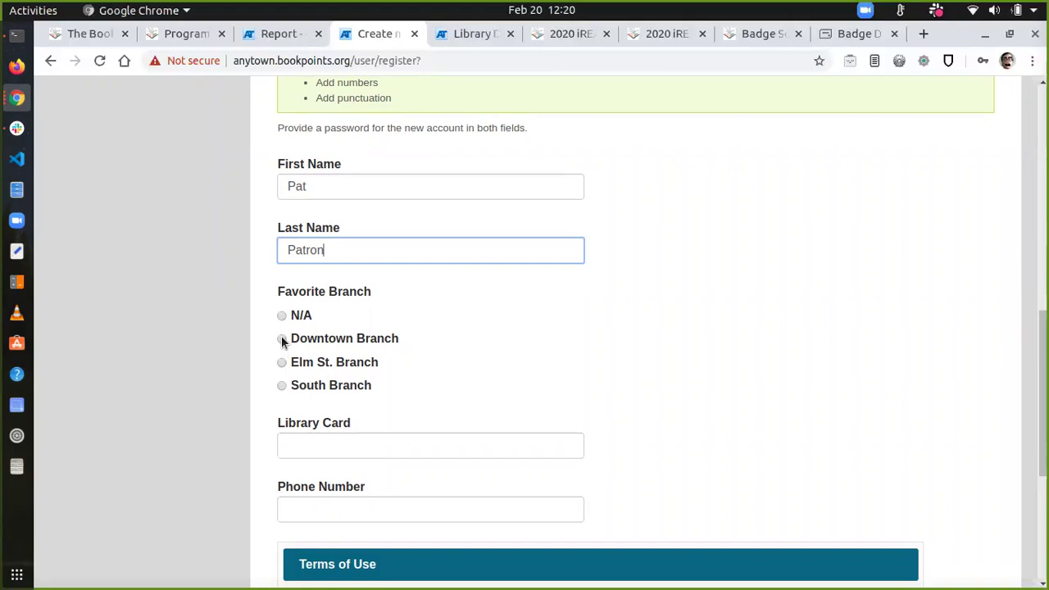
{"action": "left_click", "coordinate": [282, 339]}
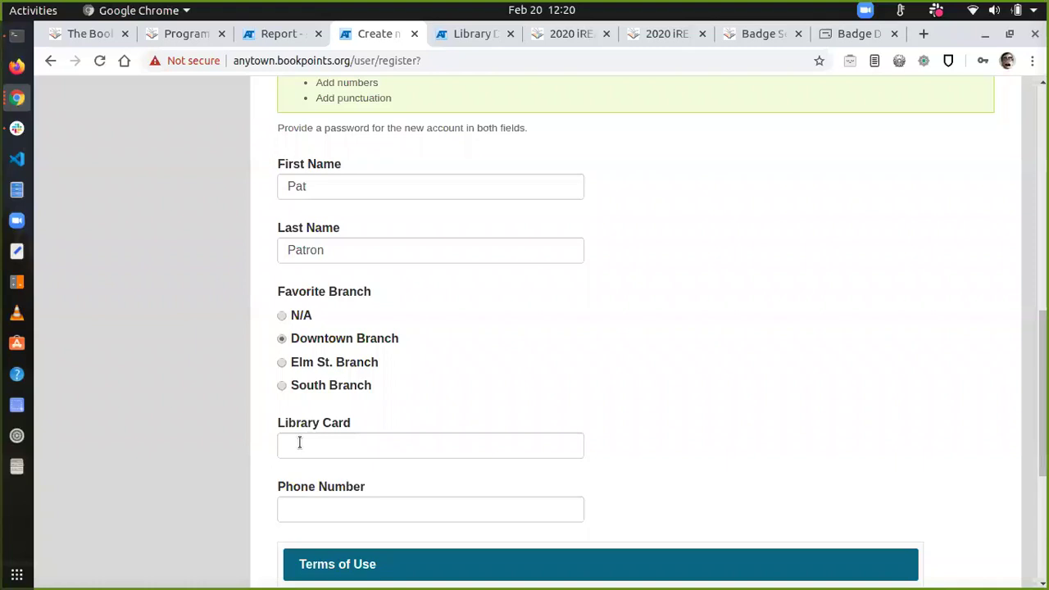
{"action": "left_click", "coordinate": [299, 442]}
{"action": "type", "text": "000"}
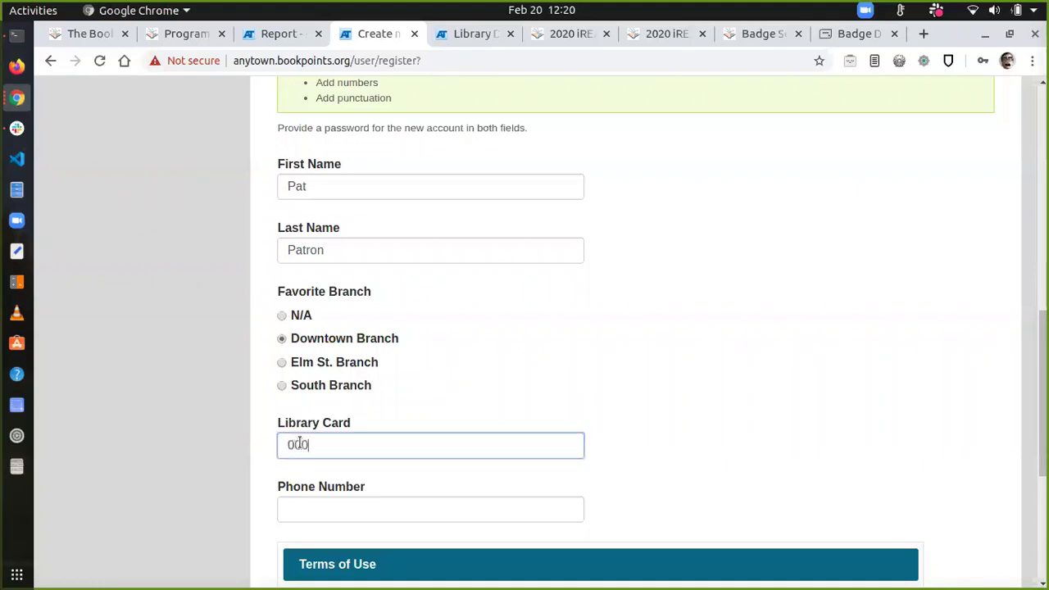
{"action": "left_click", "coordinate": [298, 509]}
{"action": "type", "text": "555-555-5555"}
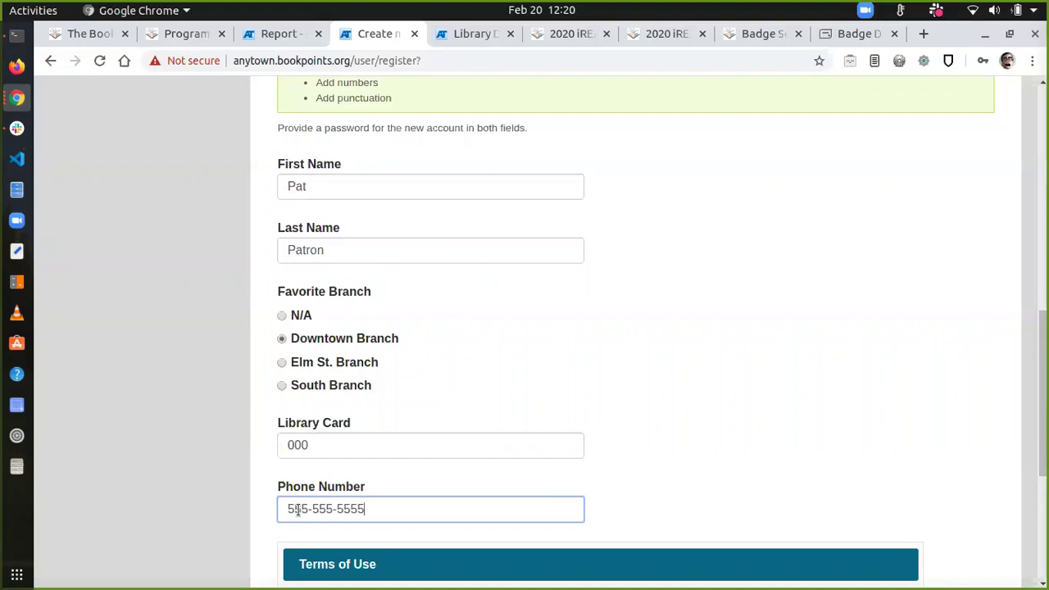
{"action": "scroll", "coordinate": [297, 509], "scroll_direction": "down", "scroll_amount": 3}
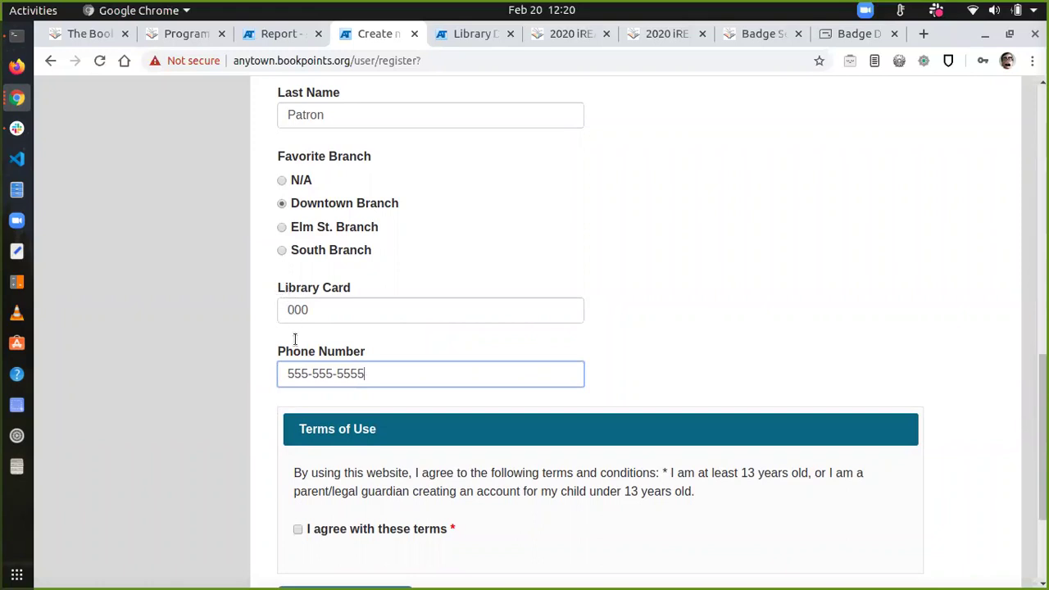
{"action": "scroll", "coordinate": [337, 515], "scroll_direction": "down", "scroll_amount": 4}
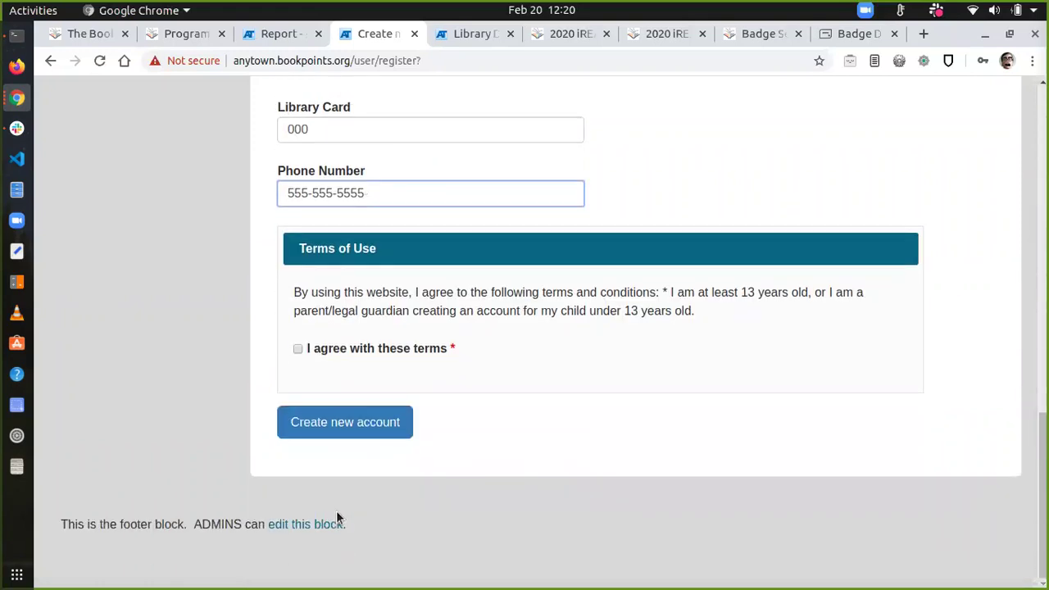
Step: Agree to the terms of use and submit the new account registration
{"action": "left_click", "coordinate": [298, 350]}
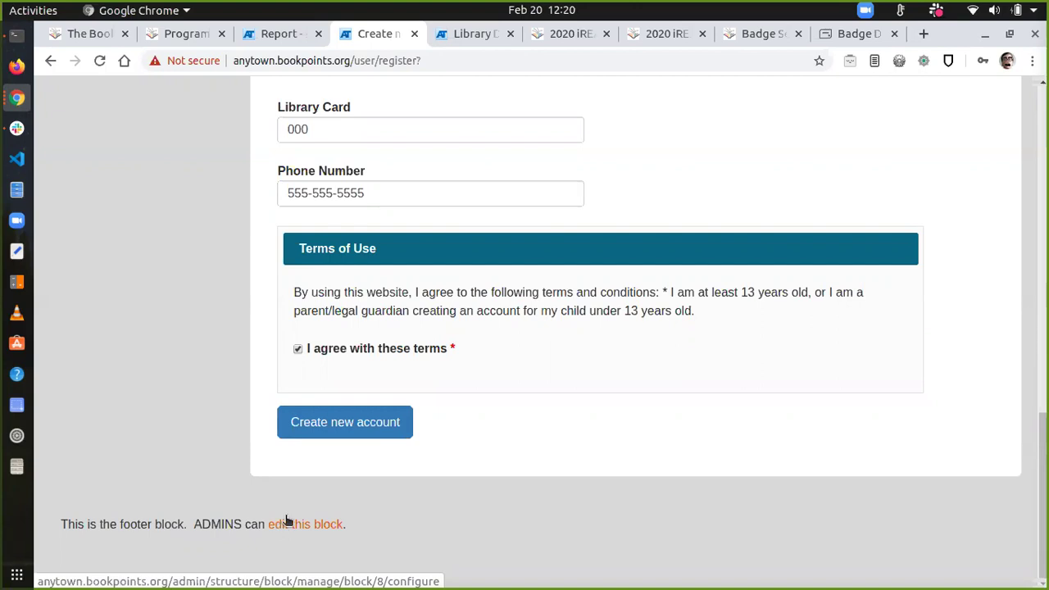
{"action": "left_click", "coordinate": [346, 426]}
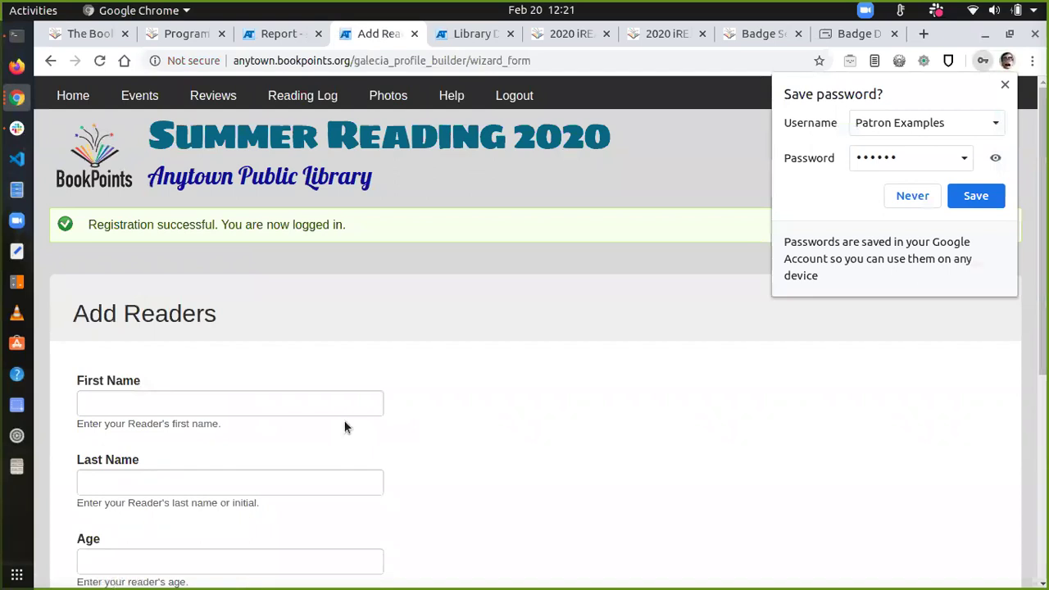
Step: Dismiss the save-password prompt and enter the reader's first and last name
{"action": "left_click", "coordinate": [1005, 87]}
{"action": "scroll", "coordinate": [402, 373], "scroll_direction": "down", "scroll_amount": 2}
{"action": "scroll", "coordinate": [403, 375], "scroll_direction": "down", "scroll_amount": 3}
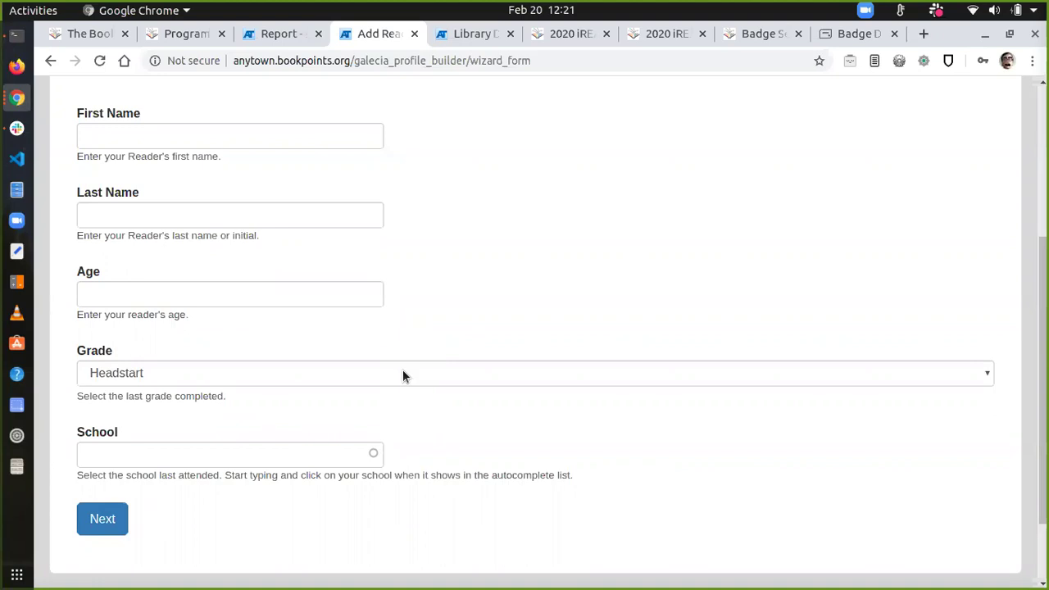
{"action": "left_click", "coordinate": [144, 130]}
{"action": "type", "text": "Patsy"}
{"action": "key", "text": "Tab"}
{"action": "type", "text": "Patron"}
Step: Set the reader's age to 10, grade to 4th and school to Elm Elementary
{"action": "key", "text": "Tab"}
{"action": "type", "text": "10"}
{"action": "key", "text": "Tab"}
{"action": "key", "text": "4"}
{"action": "key", "text": "Tab"}
{"action": "type", "text": "Elm Elem"}
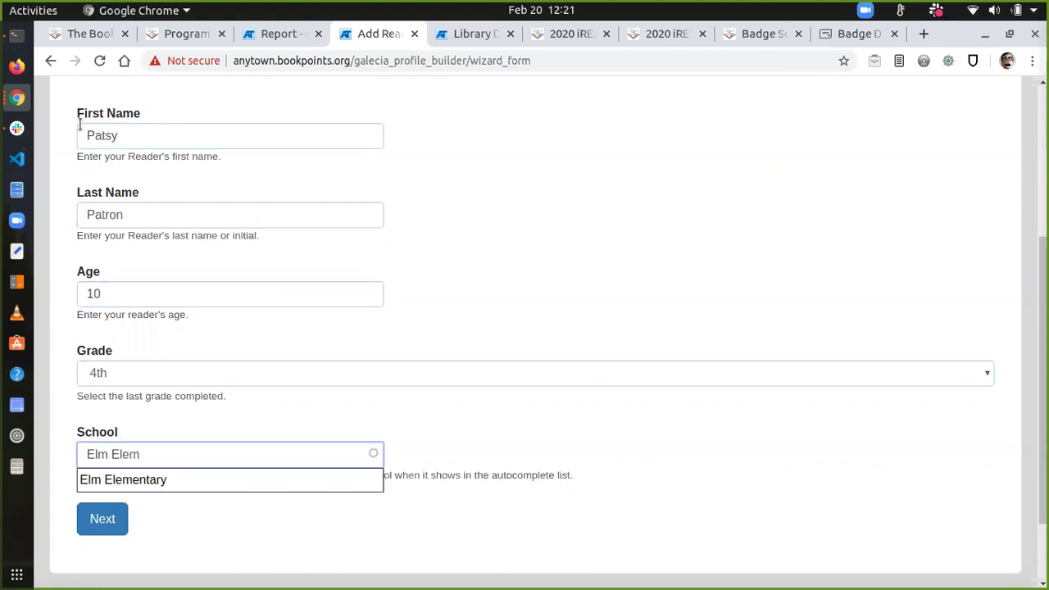
{"action": "left_click", "coordinate": [133, 483]}
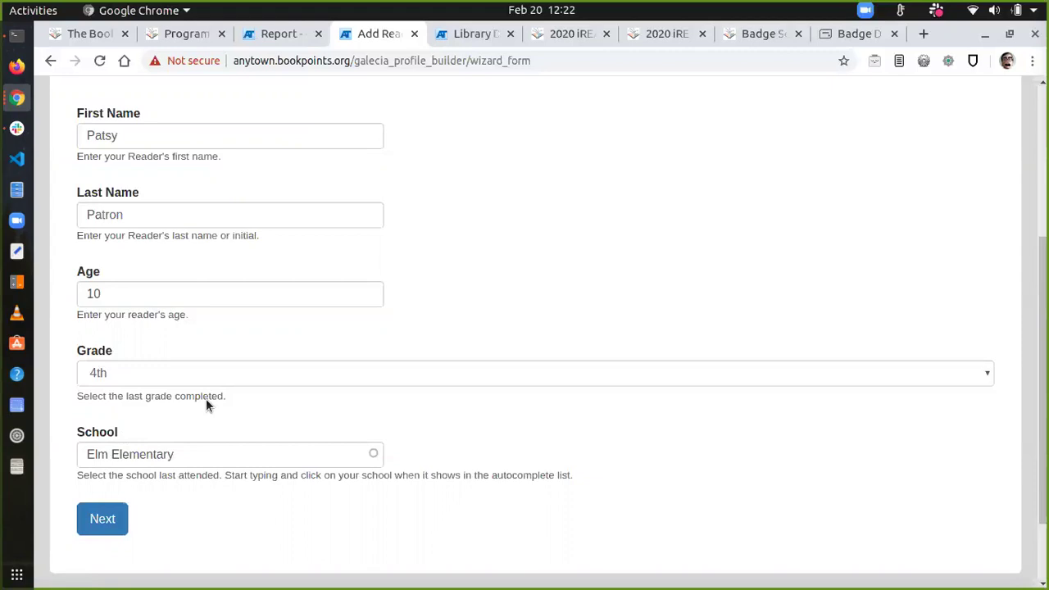
Step: Submit the first reader's details and enrol them in the Kids program
{"action": "left_click", "coordinate": [100, 518]}
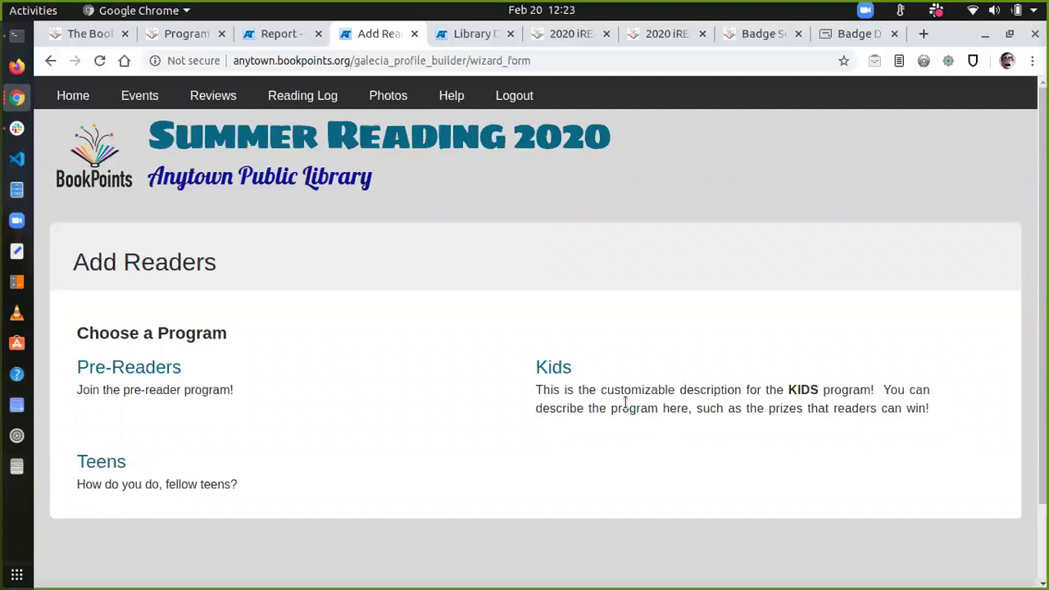
{"action": "left_click", "coordinate": [552, 372]}
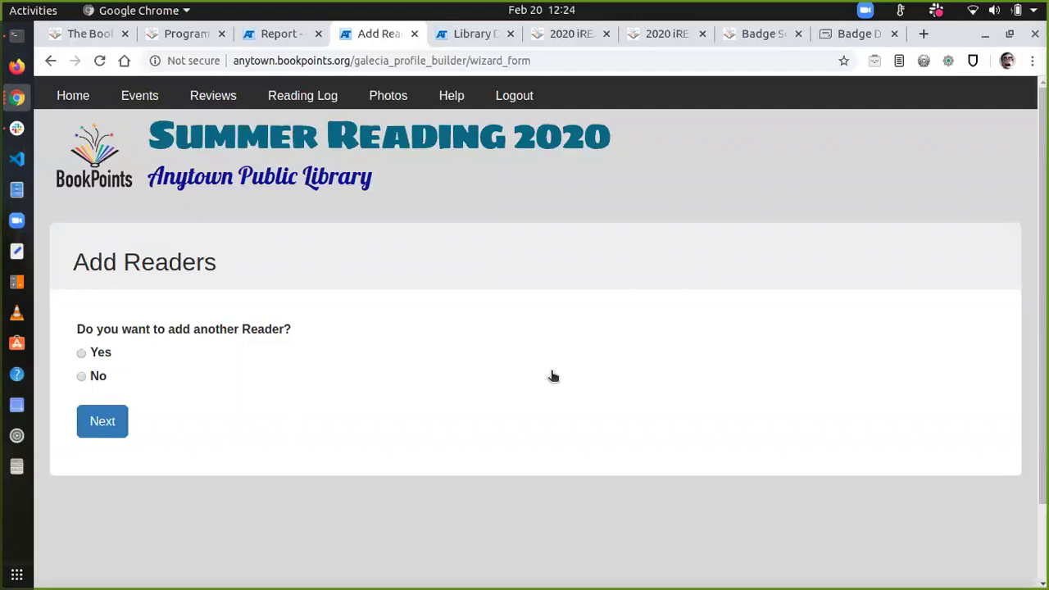
Step: Answer Yes to adding another reader and continue
{"action": "left_click", "coordinate": [80, 353]}
{"action": "left_click", "coordinate": [103, 428]}
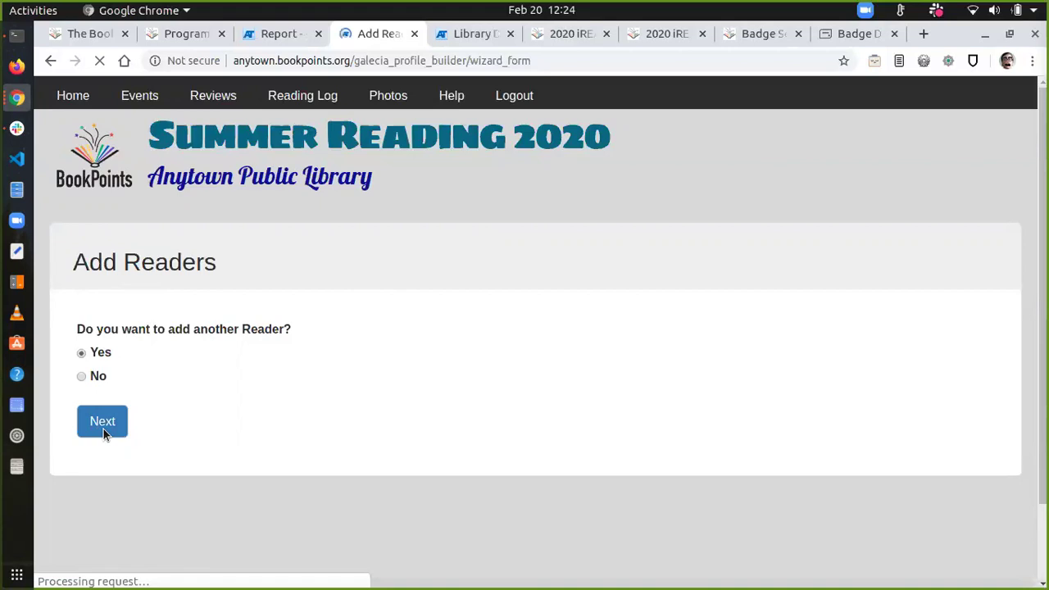
Step: Enter the second reader's first and last name and age 5
{"action": "left_click", "coordinate": [156, 345]}
{"action": "scroll", "coordinate": [156, 343], "scroll_direction": "down", "scroll_amount": 4}
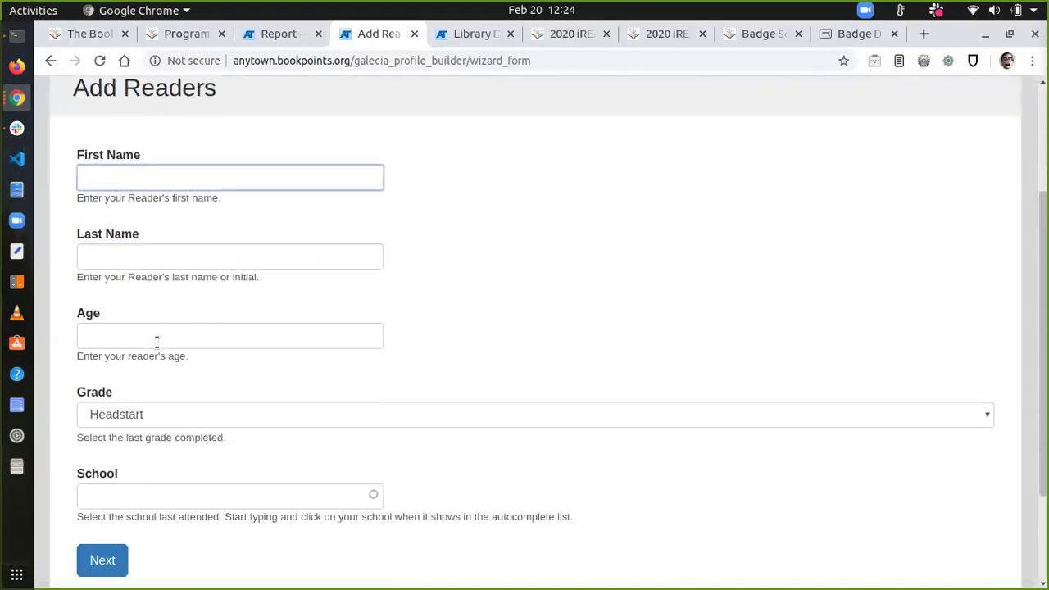
{"action": "type", "text": "Petey"}
{"action": "key", "text": "Tab"}
{"action": "type", "text": "P"}
{"action": "type", "text": "n"}
{"action": "key", "text": "Tab"}
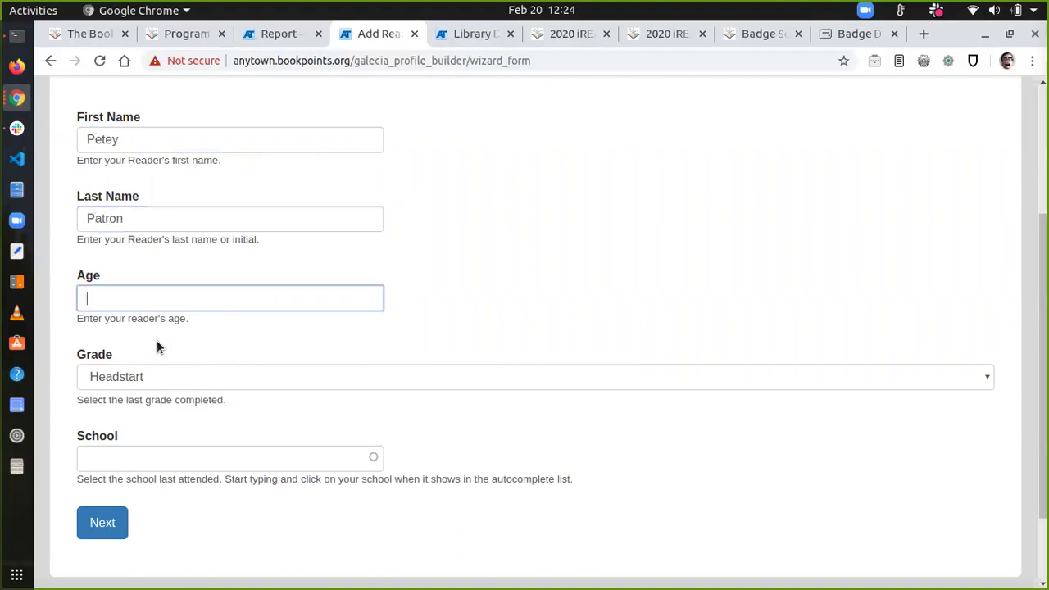
{"action": "type", "text": "5"}
Step: Set the grade to Kindergarten and school to Elm Elementary, then submit the reader
{"action": "key", "text": "Tab"}
{"action": "key", "text": "Down"}
{"action": "key", "text": "Tab"}
{"action": "type", "text": "R"}
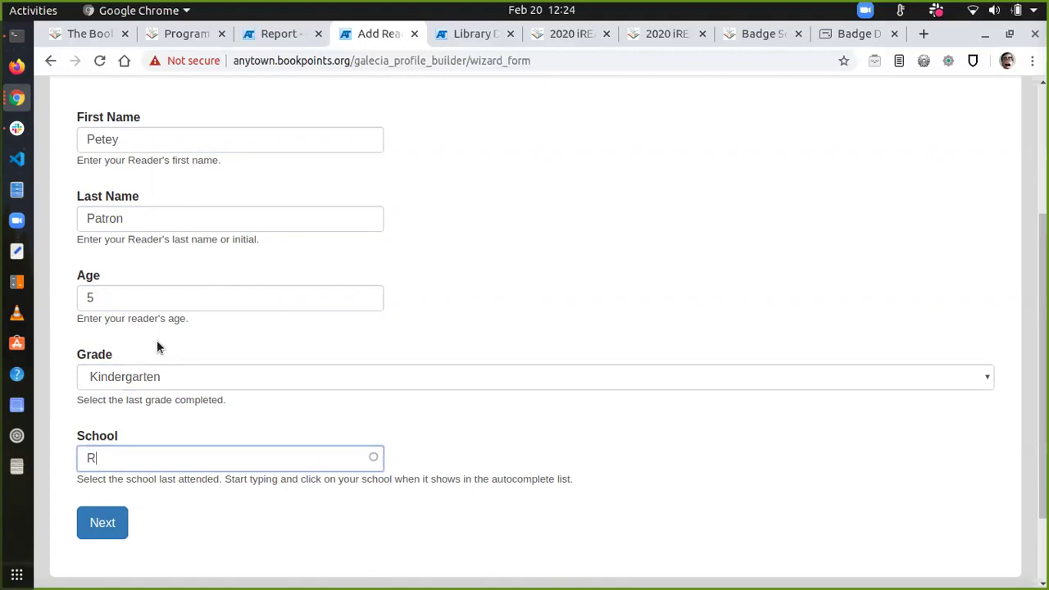
{"action": "key", "text": "BackSpace"}
{"action": "type", "text": "Elm"}
{"action": "left_click", "coordinate": [115, 485]}
{"action": "left_click", "coordinate": [103, 519]}
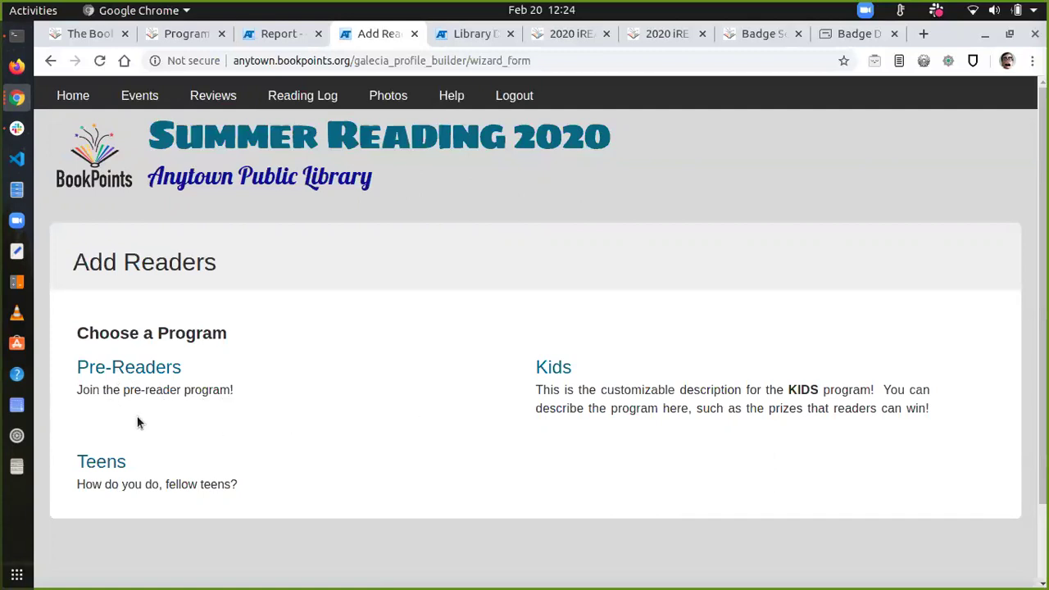
Step: Enrol the second reader in the Pre-Readers program
{"action": "left_click", "coordinate": [118, 367]}
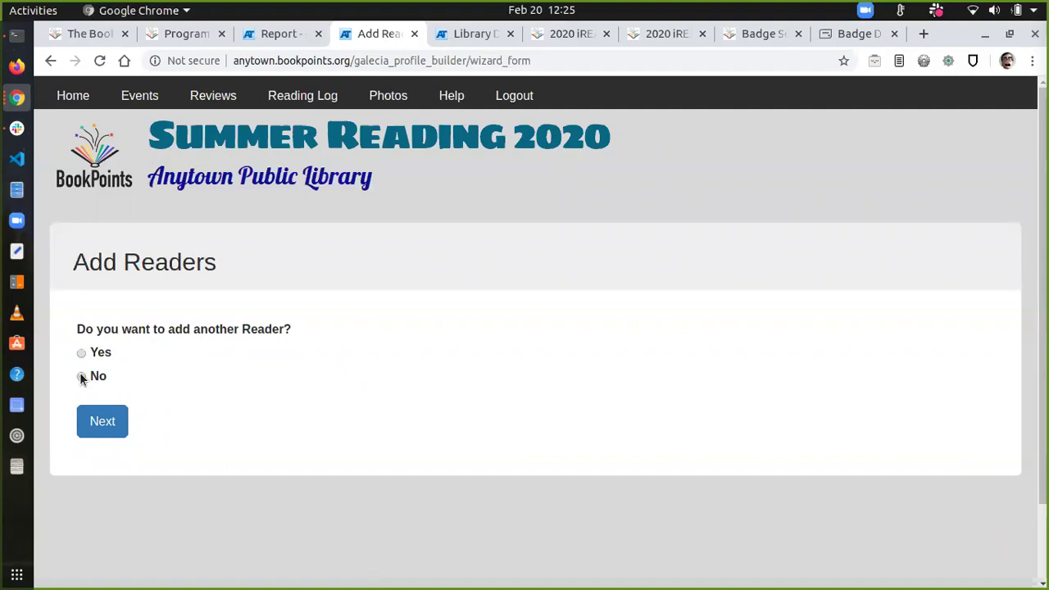
Step: Answer No to more readers and scroll the Reader Dashboard to view both readers' badges
{"action": "left_click", "coordinate": [82, 377]}
{"action": "left_click", "coordinate": [91, 427]}
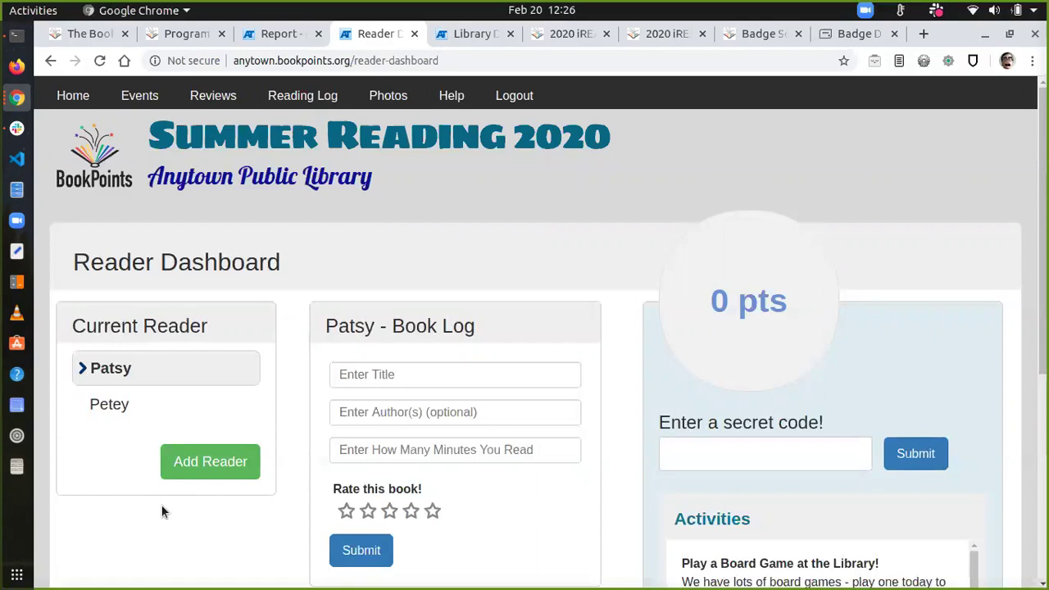
{"action": "scroll", "coordinate": [161, 512], "scroll_direction": "down", "scroll_amount": 3}
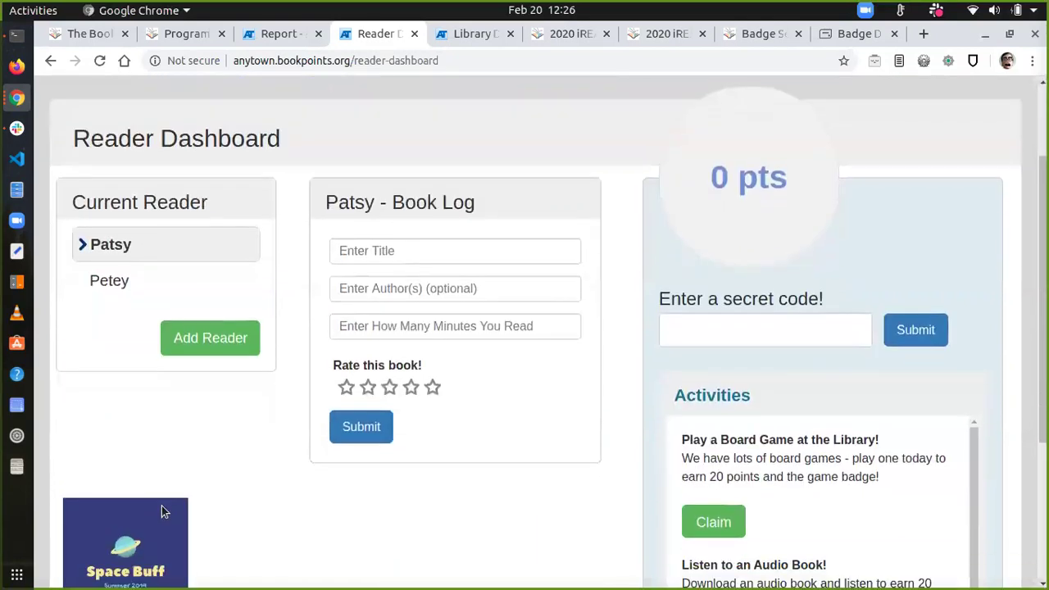
{"action": "scroll", "coordinate": [162, 512], "scroll_direction": "down", "scroll_amount": 1}
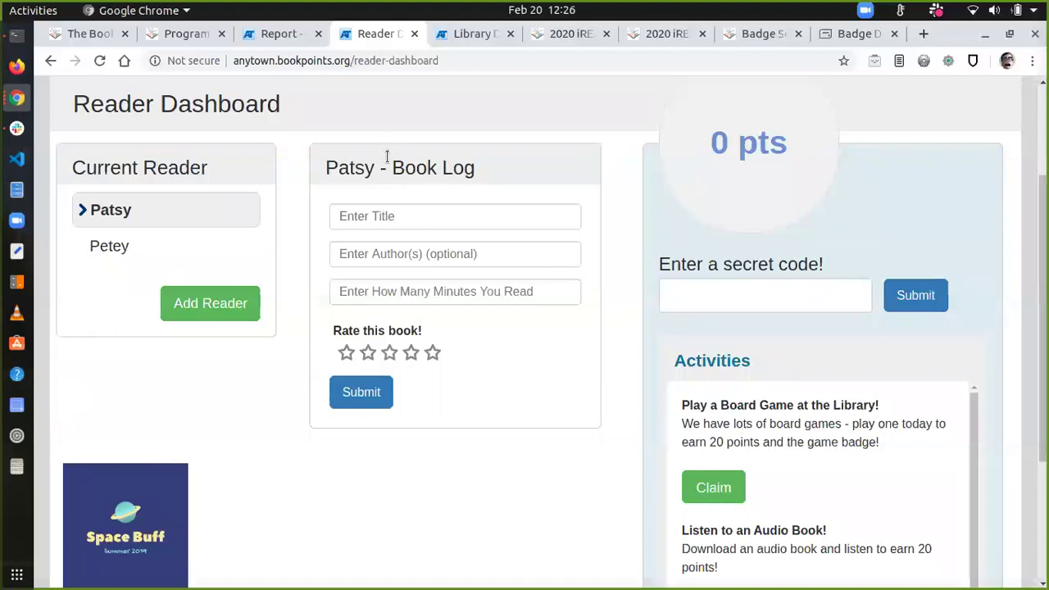
Step: Log Diary of a Wimpy Kid for 60 minutes with a five-star rating and submit it
{"action": "left_click", "coordinate": [380, 223]}
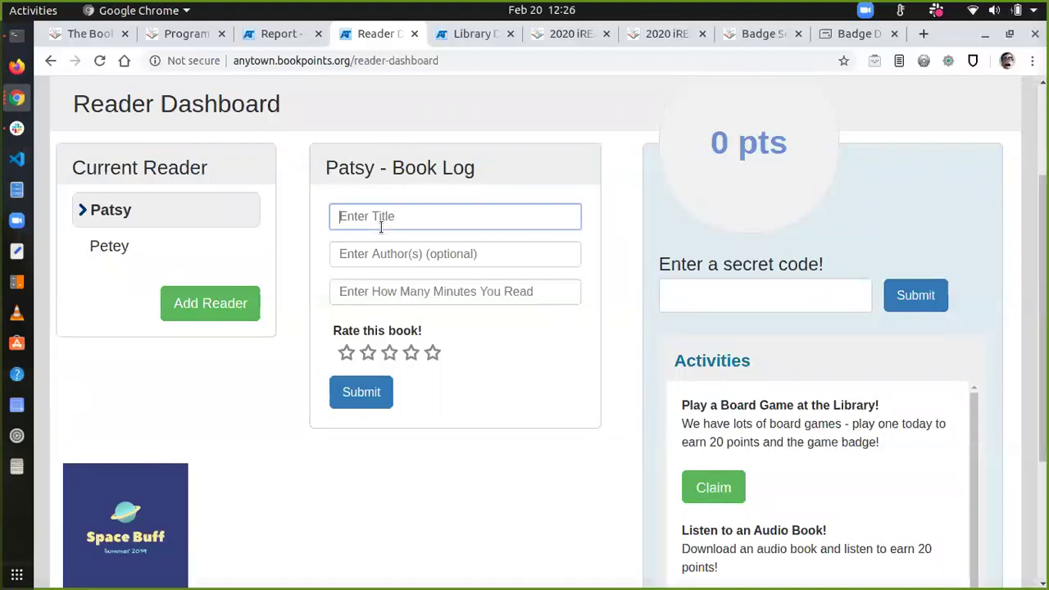
{"action": "type", "text": "Diary of a Wimpy Kid"}
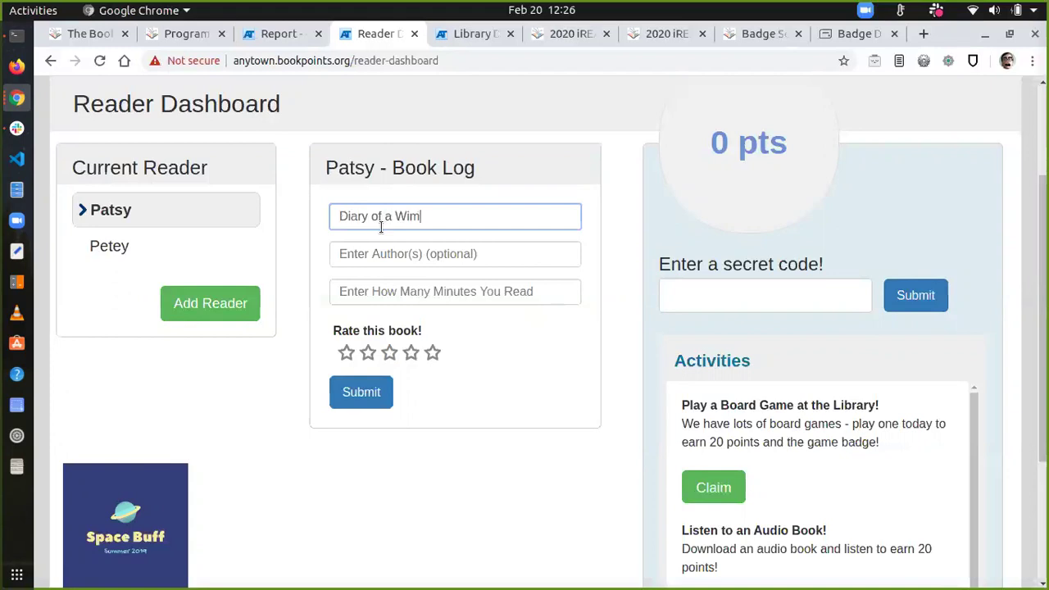
{"action": "key", "text": "Tab"}
{"action": "key", "text": "Tab"}
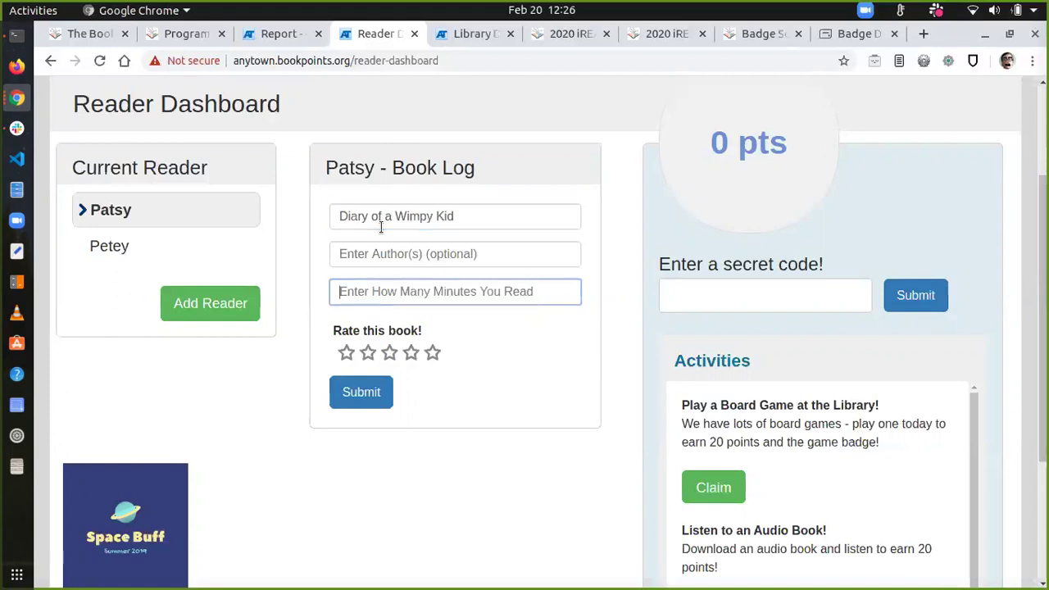
{"action": "type", "text": "60"}
{"action": "left_click", "coordinate": [432, 353]}
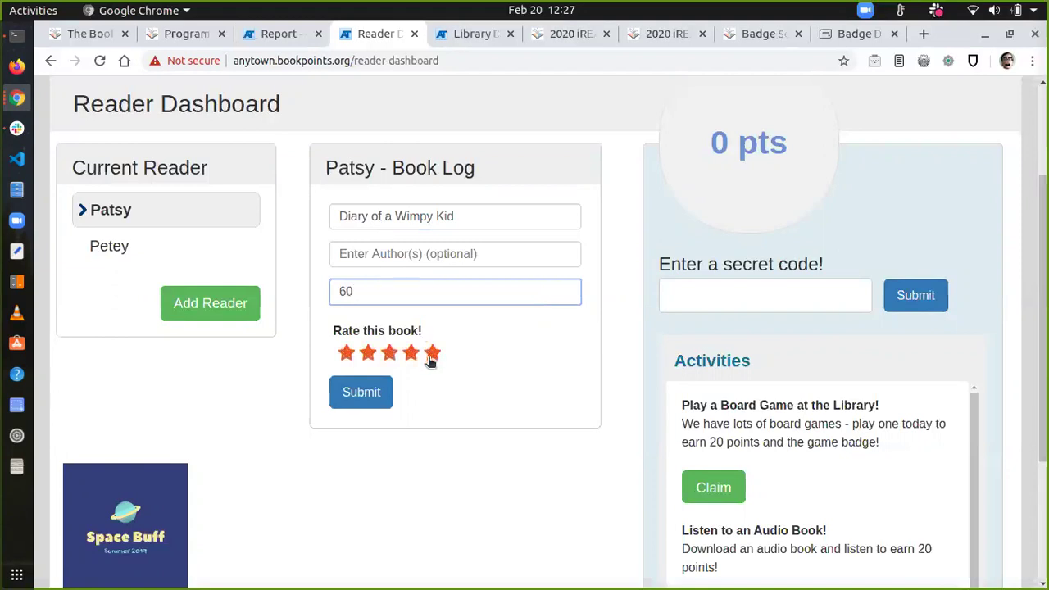
{"action": "left_click", "coordinate": [439, 351]}
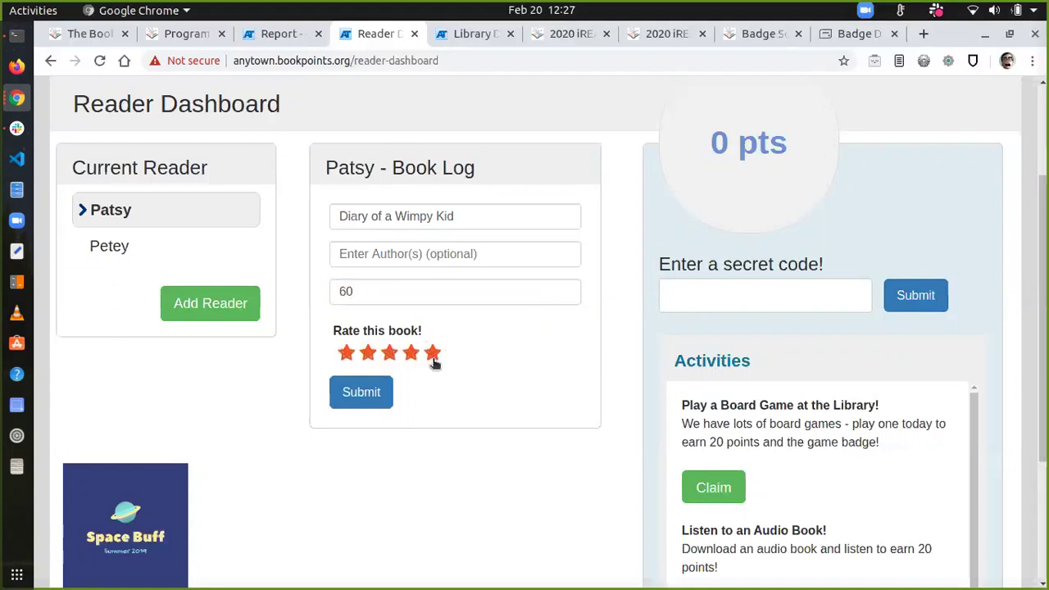
{"action": "left_click", "coordinate": [373, 291]}
{"action": "key", "text": "BackSpace"}
{"action": "key", "text": "BackSpace"}
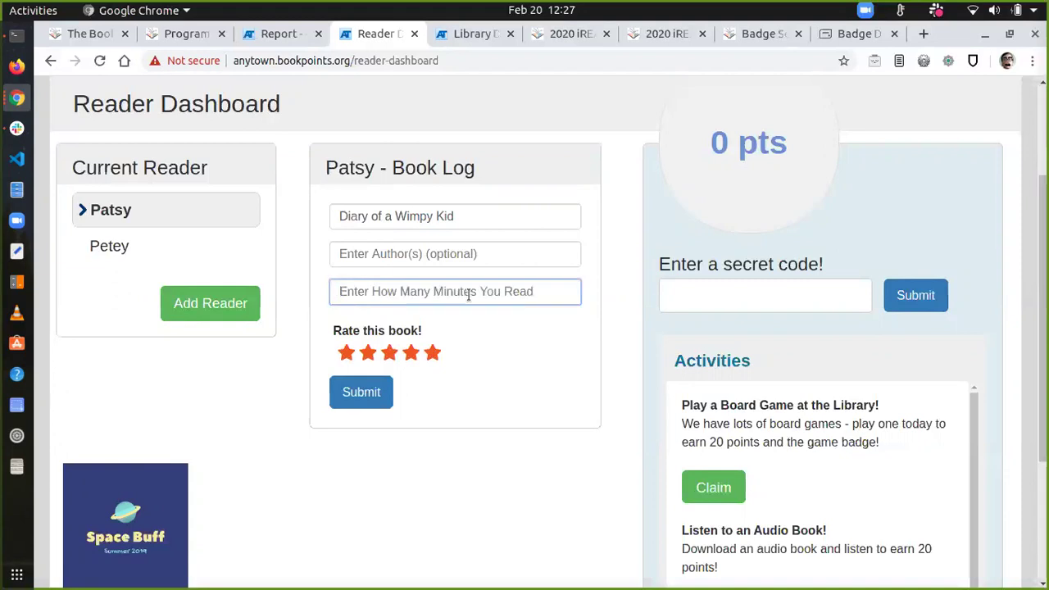
{"action": "type", "text": "60"}
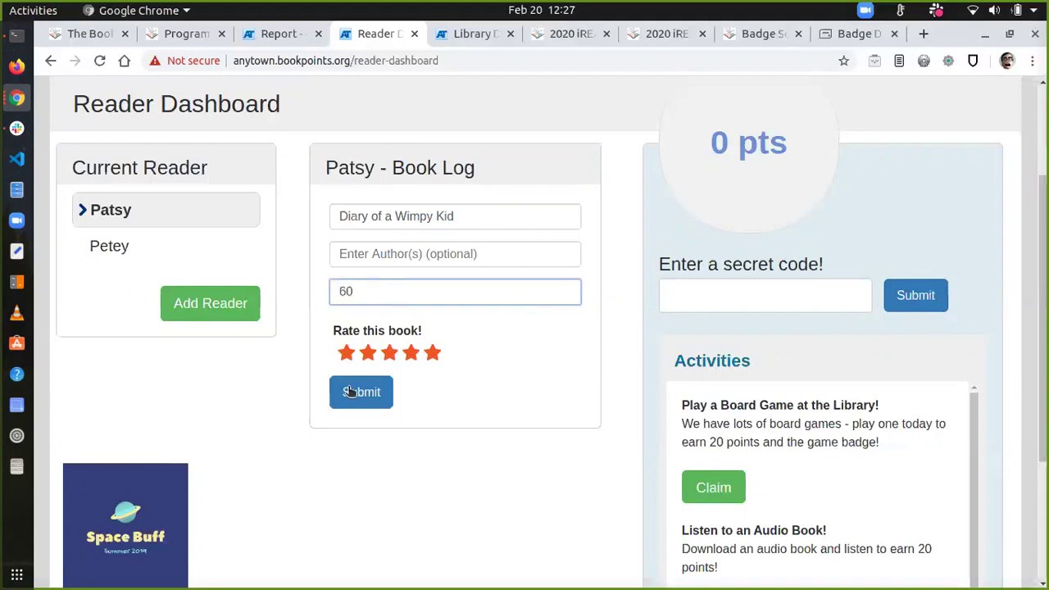
{"action": "left_click", "coordinate": [357, 393]}
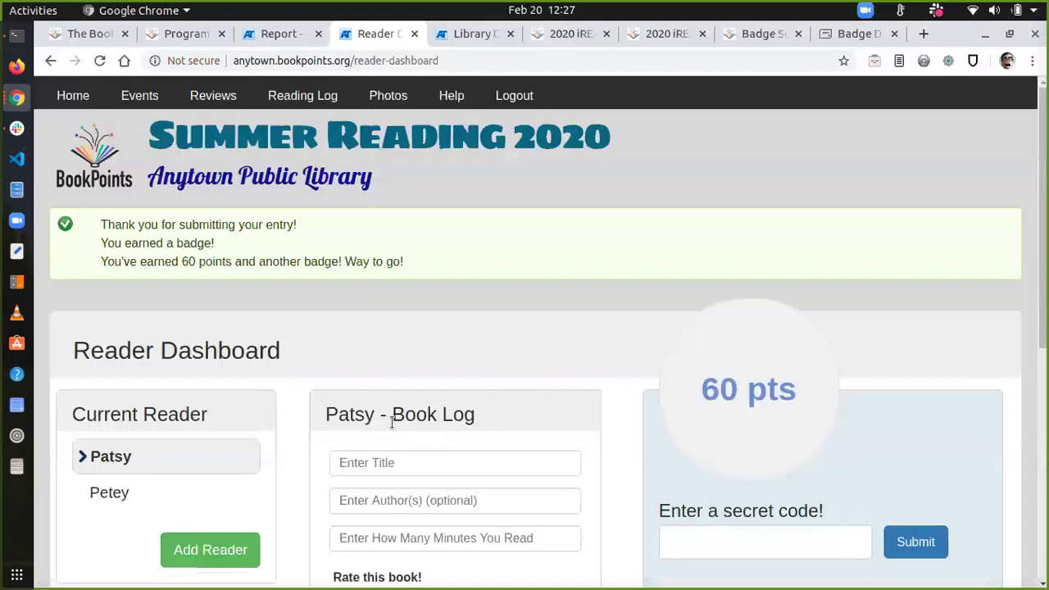
Step: Check the confirmation message for the newly logged book entry
{"action": "scroll", "coordinate": [391, 420], "scroll_direction": "down", "scroll_amount": 3}
{"action": "scroll", "coordinate": [391, 420], "scroll_direction": "up", "scroll_amount": 2}
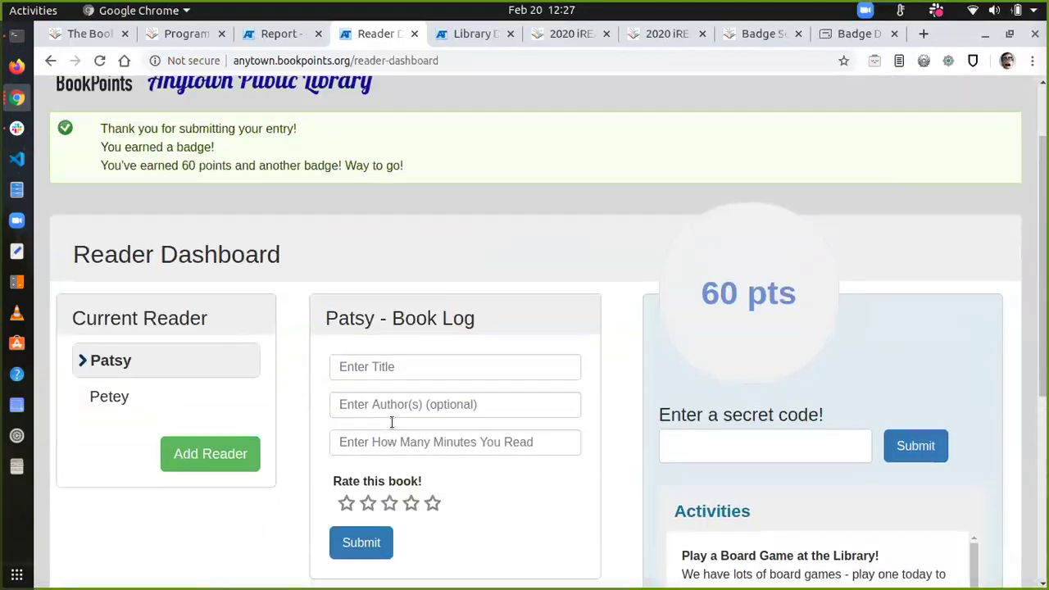
{"action": "triple_click", "coordinate": [167, 129]}
{"action": "left_click", "coordinate": [166, 129]}
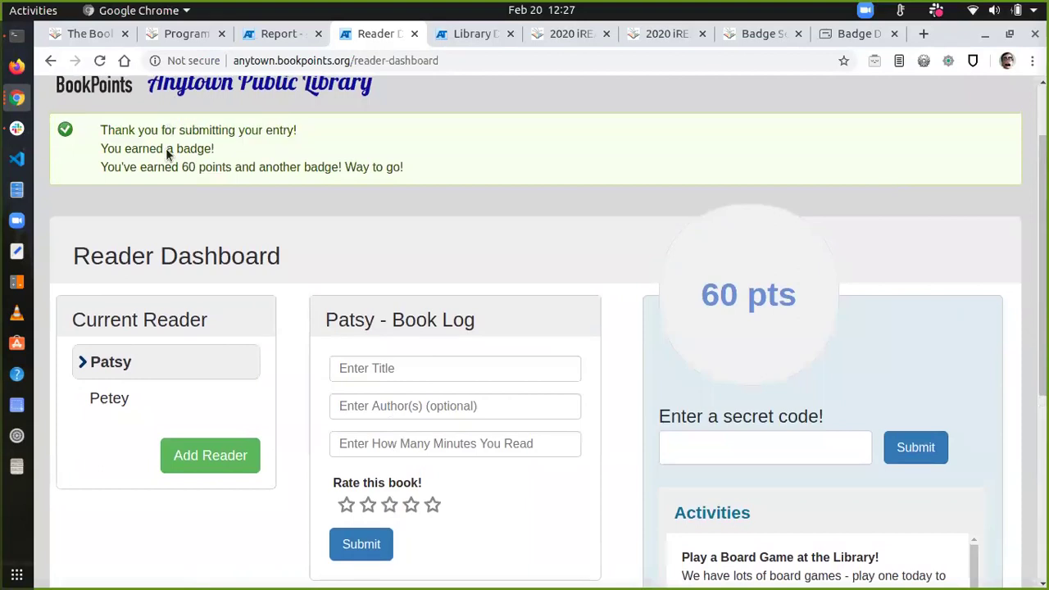
{"action": "scroll", "coordinate": [174, 178], "scroll_direction": "down", "scroll_amount": 2}
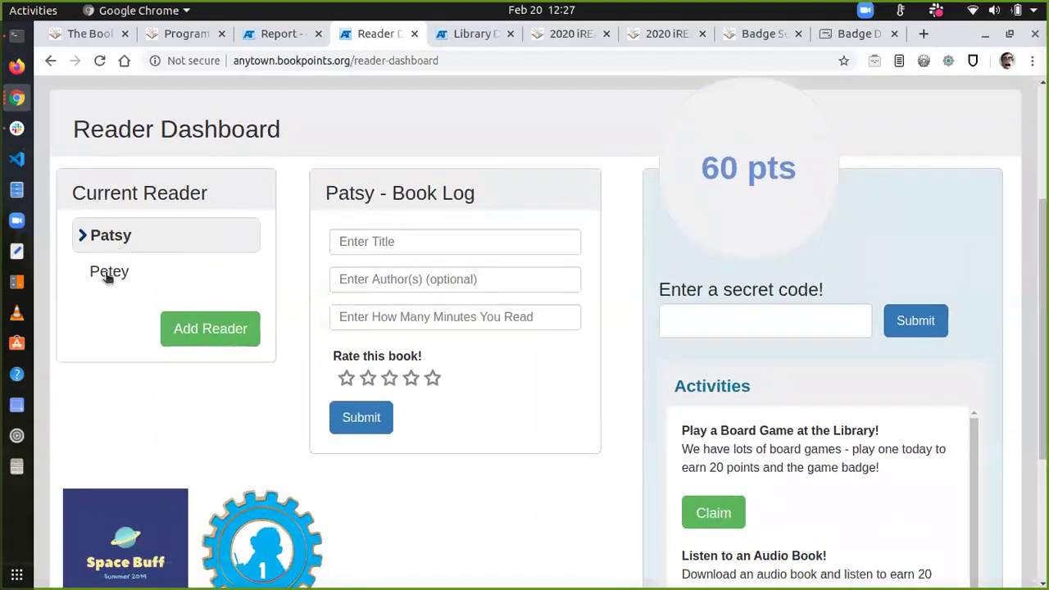
Step: Start a new reader with first and last name, age 15 and grade 8th
{"action": "left_click", "coordinate": [105, 273]}
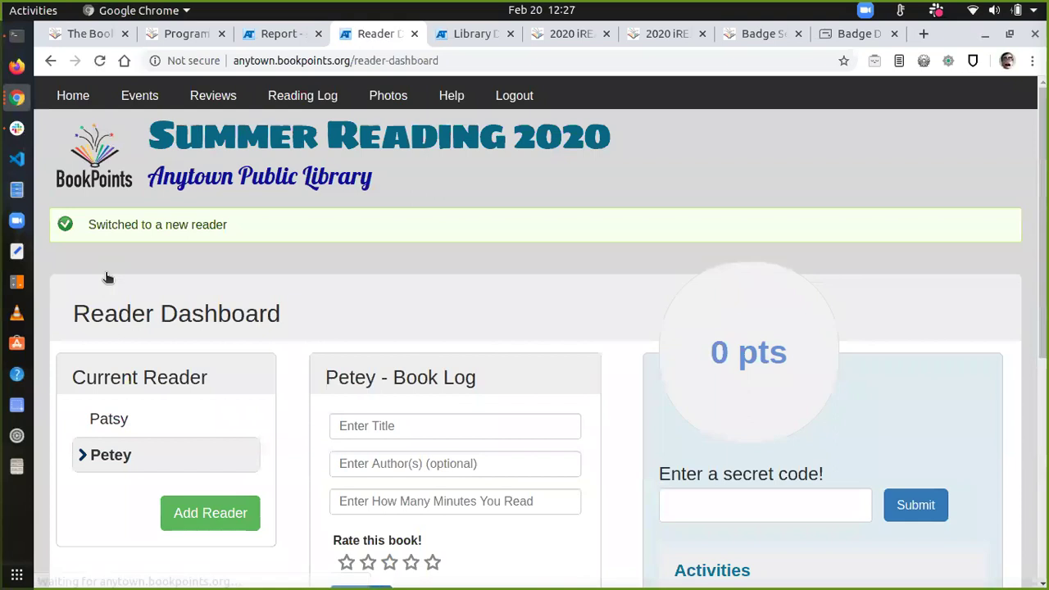
{"action": "scroll", "coordinate": [211, 415], "scroll_direction": "down", "scroll_amount": 3}
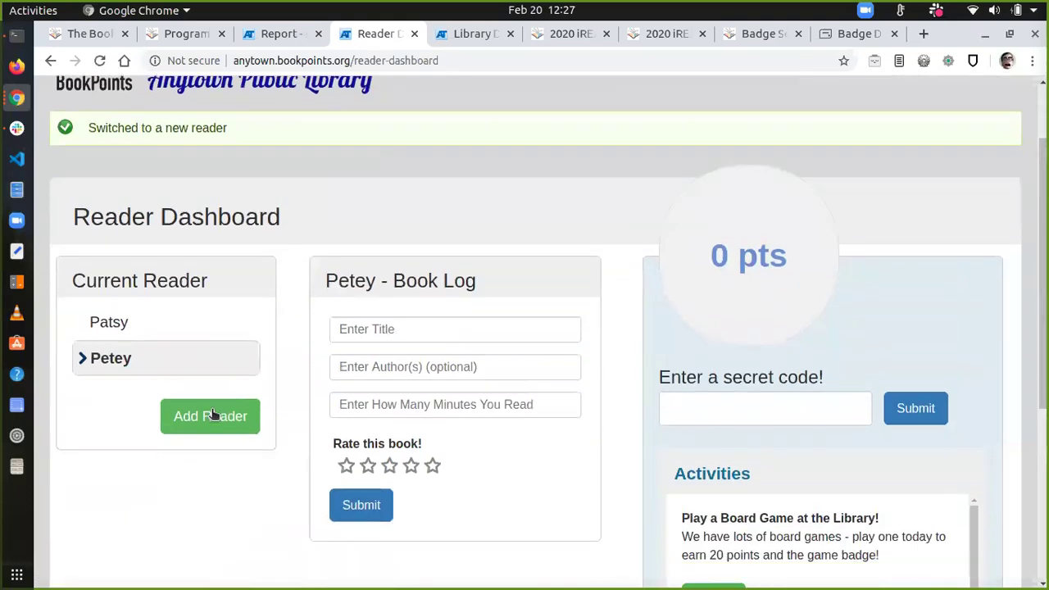
{"action": "left_click", "coordinate": [211, 311]}
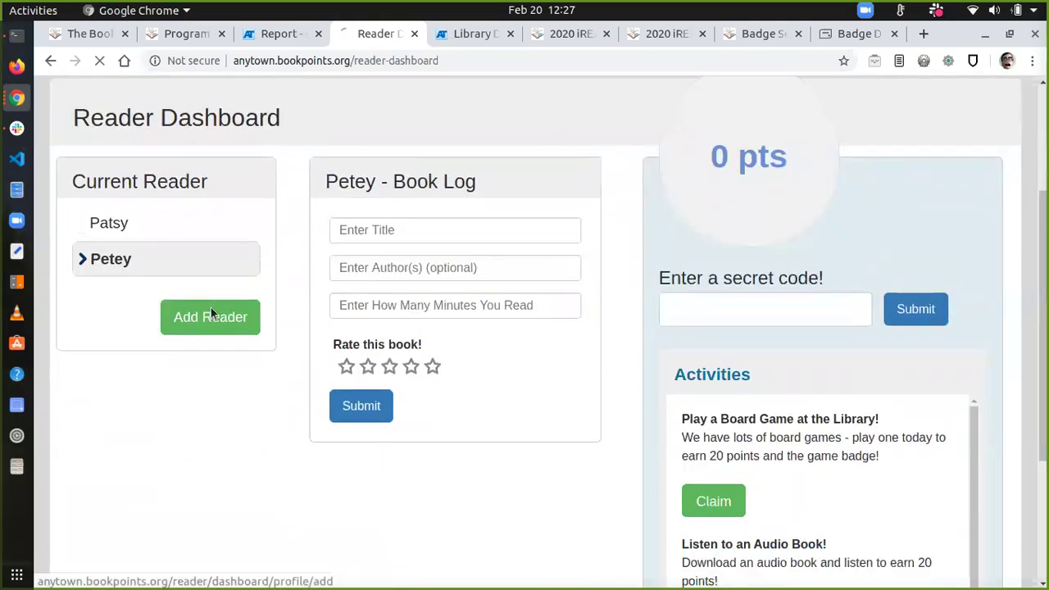
{"action": "left_click", "coordinate": [157, 354]}
{"action": "type", "text": "Paul"}
{"action": "key", "text": "Tab"}
{"action": "type", "text": "Patron"}
{"action": "key", "text": "Tab"}
{"action": "type", "text": "15"}
{"action": "key", "text": "Tab"}
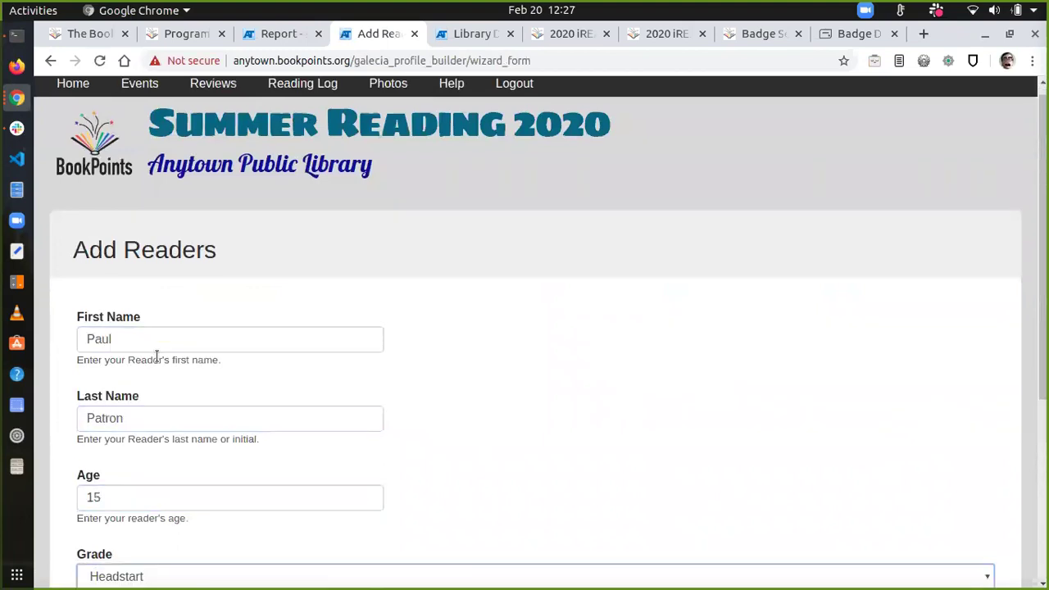
{"action": "key", "text": "8"}
Step: Set the school to Rock'n'Roll High School, enrol in Teens, and make the new reader current
{"action": "scroll", "coordinate": [156, 354], "scroll_direction": "down", "scroll_amount": 4}
{"action": "left_click", "coordinate": [123, 349]}
{"action": "type", "text": "Rock"}
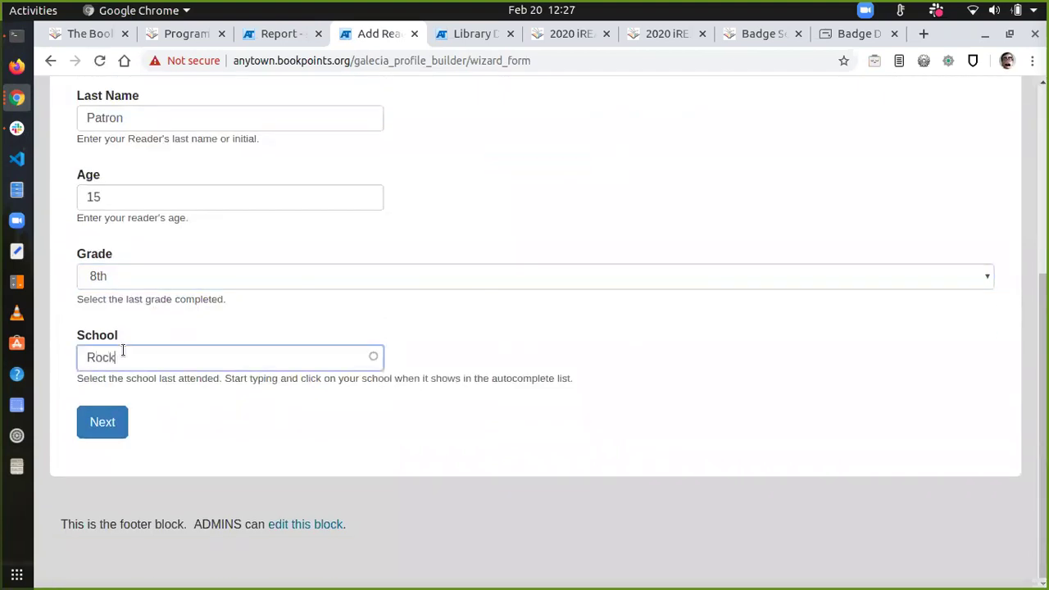
{"action": "left_click", "coordinate": [131, 383]}
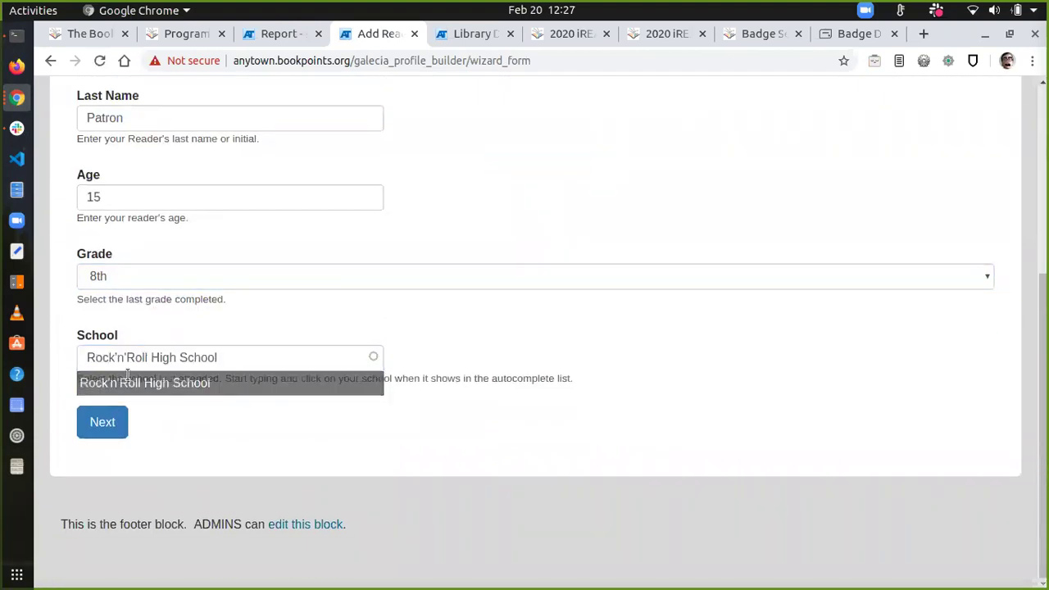
{"action": "left_click", "coordinate": [111, 422]}
{"action": "left_click", "coordinate": [92, 464]}
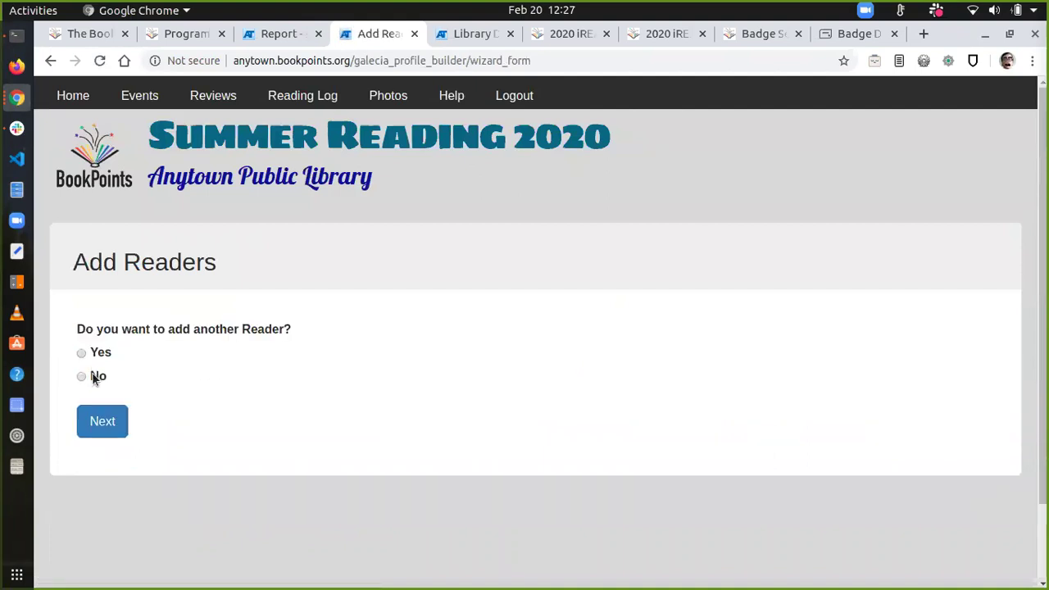
{"action": "left_click", "coordinate": [116, 423]}
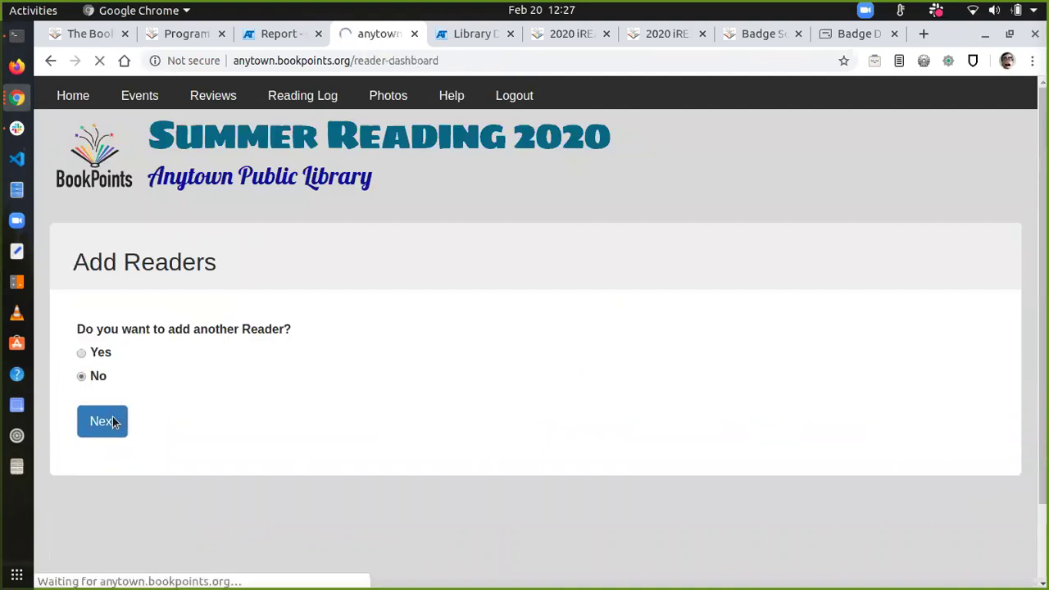
{"action": "left_click", "coordinate": [117, 439]}
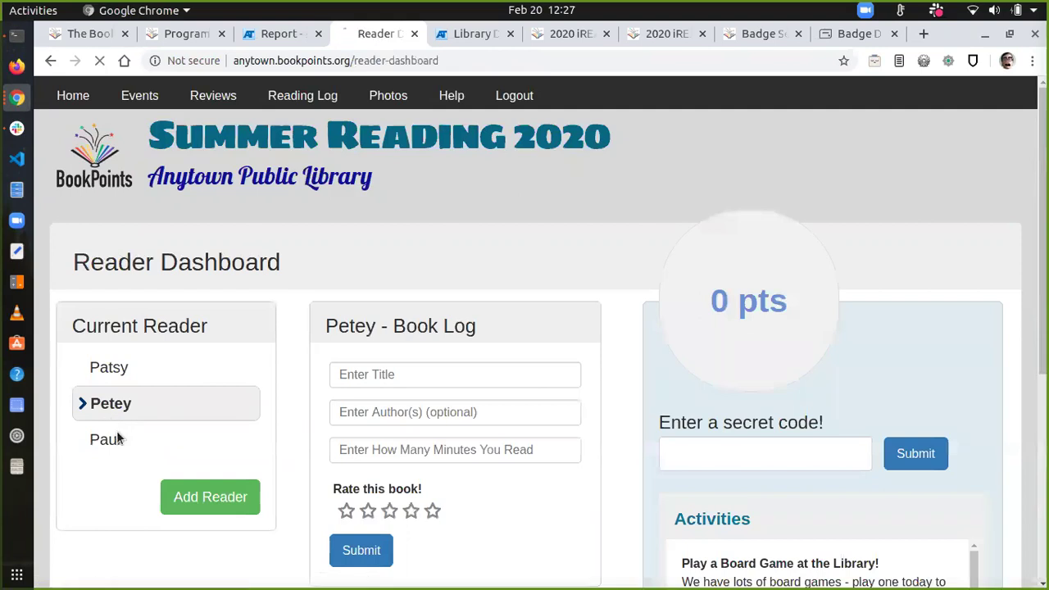
Step: Log 1984 by Orwell with a three-star rating for the current reader
{"action": "scroll", "coordinate": [394, 328], "scroll_direction": "down", "scroll_amount": 3}
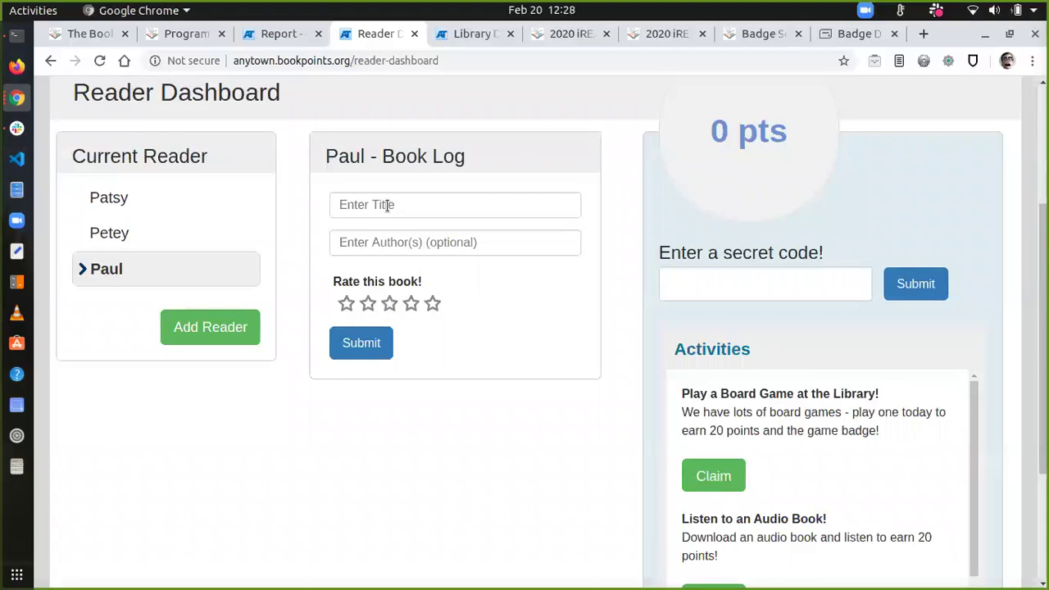
{"action": "left_click", "coordinate": [388, 205]}
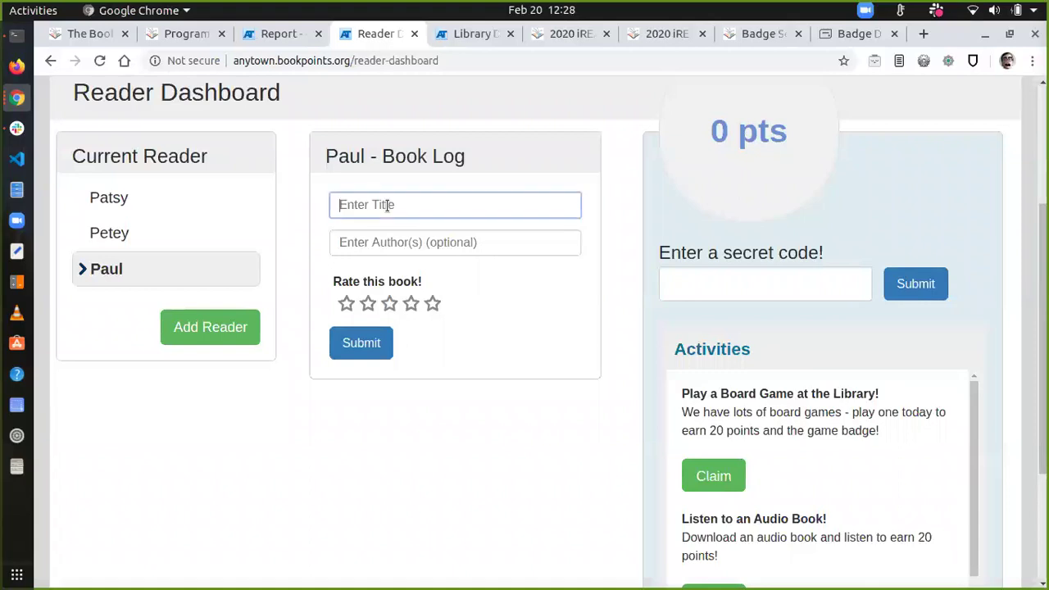
{"action": "type", "text": "1984"}
{"action": "key", "text": "Tab"}
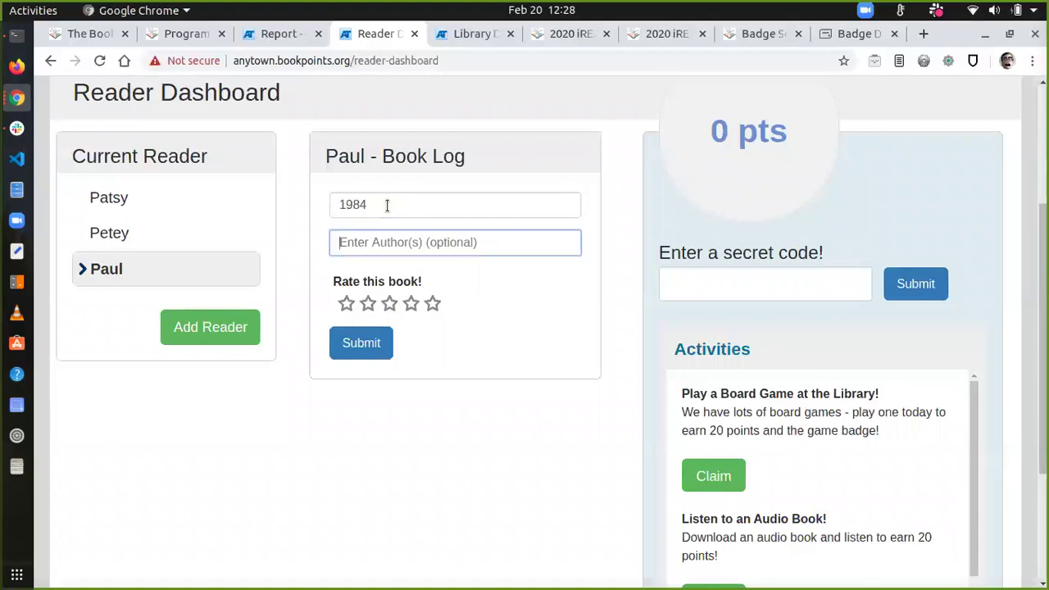
{"action": "type", "text": "Orwell"}
{"action": "left_click", "coordinate": [388, 304]}
{"action": "left_click", "coordinate": [360, 342]}
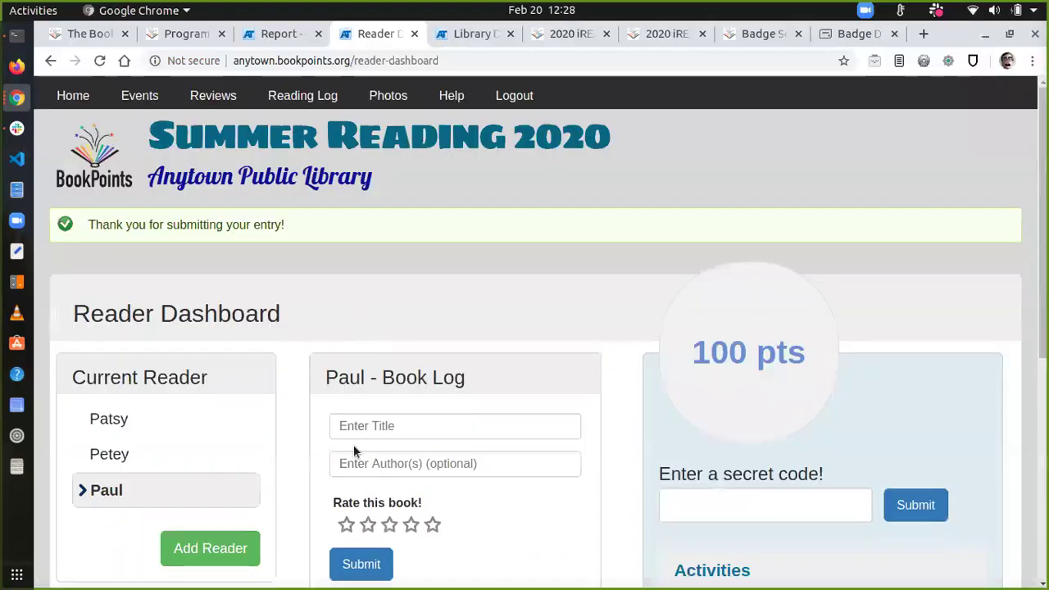
{"action": "scroll", "coordinate": [382, 492], "scroll_direction": "down", "scroll_amount": 3}
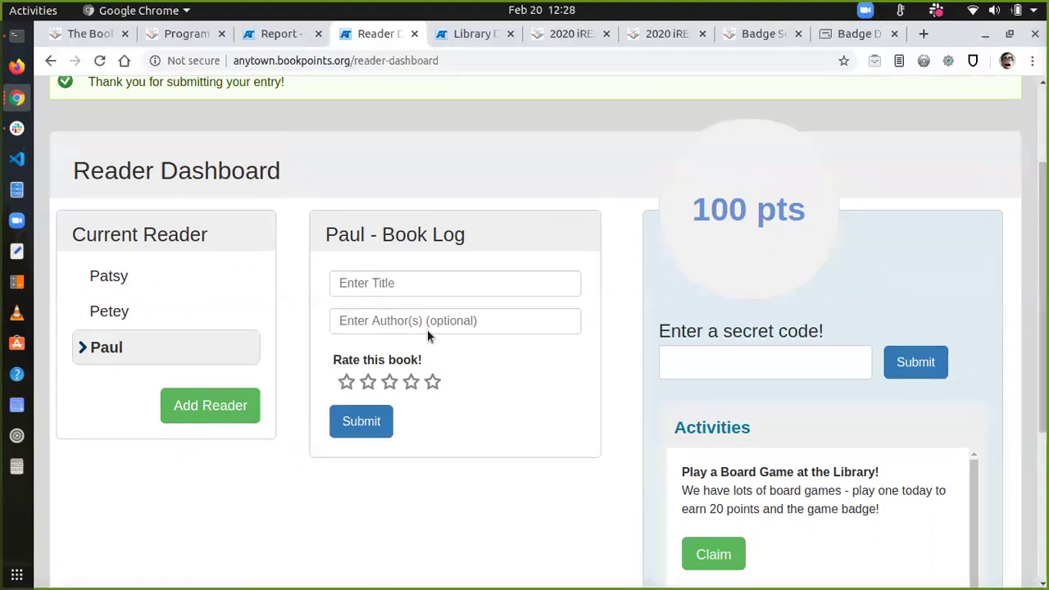
{"action": "scroll", "coordinate": [350, 326], "scroll_direction": "down", "scroll_amount": 2}
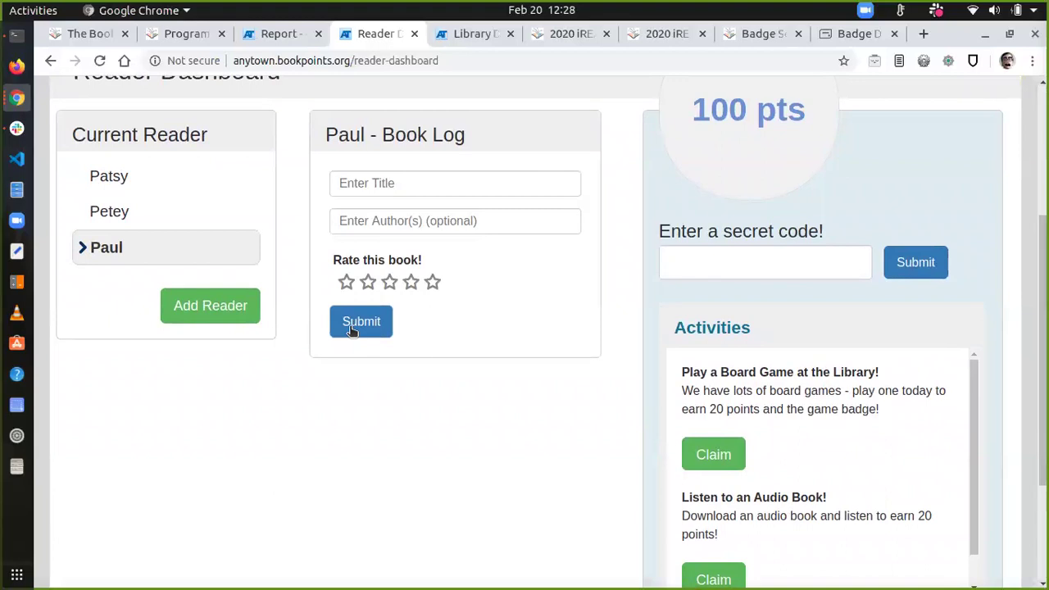
{"action": "scroll", "coordinate": [351, 331], "scroll_direction": "down", "scroll_amount": 2}
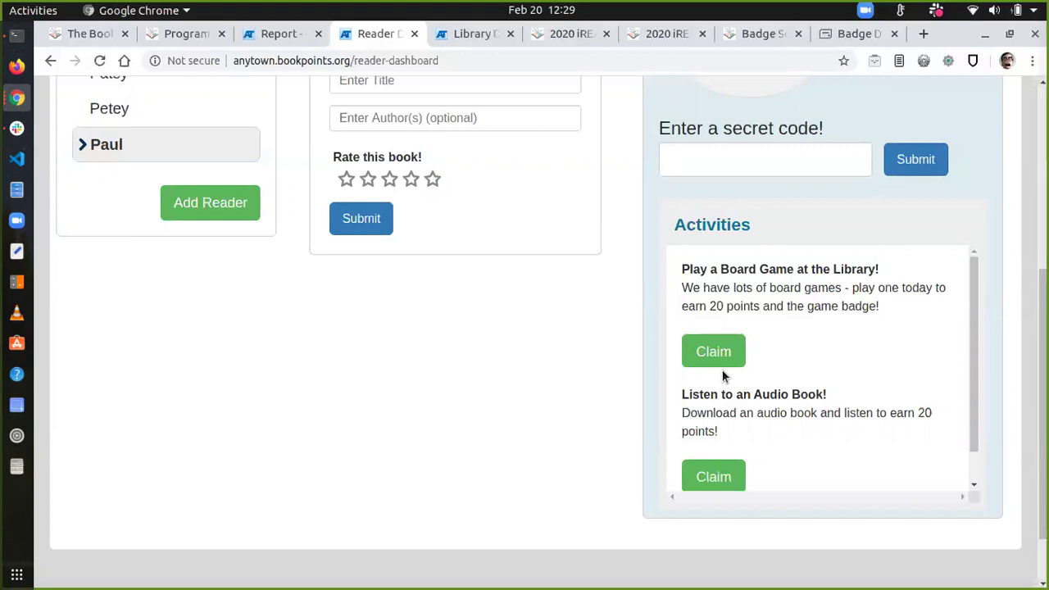
{"action": "triple_click", "coordinate": [735, 302]}
{"action": "double_click", "coordinate": [820, 307]}
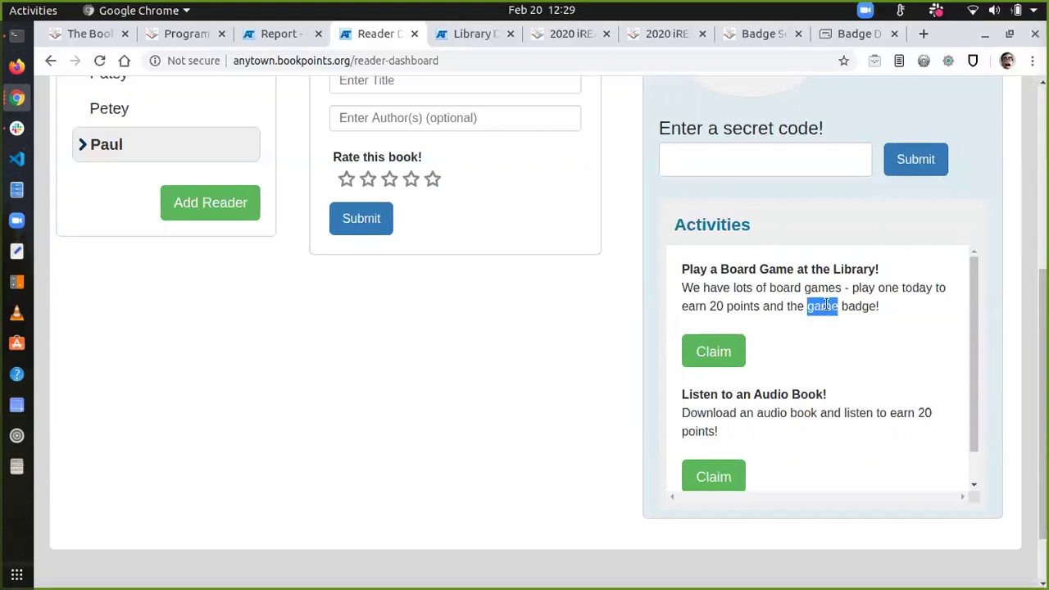
{"action": "left_click", "coordinate": [772, 281]}
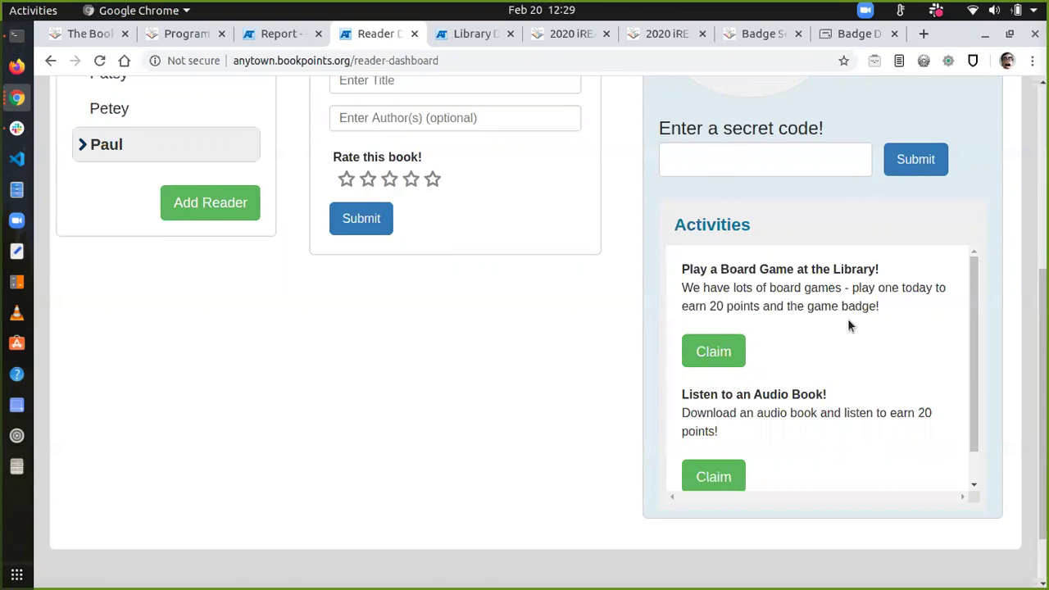
{"action": "scroll", "coordinate": [848, 322], "scroll_direction": "down", "scroll_amount": 1}
{"action": "scroll", "coordinate": [847, 318], "scroll_direction": "up", "scroll_amount": 1}
Step: Claim Play a Board Game at the Library! and confirm the new 120 pts total
{"action": "left_click_drag", "start_coordinate": [681, 269], "coordinate": [911, 271]}
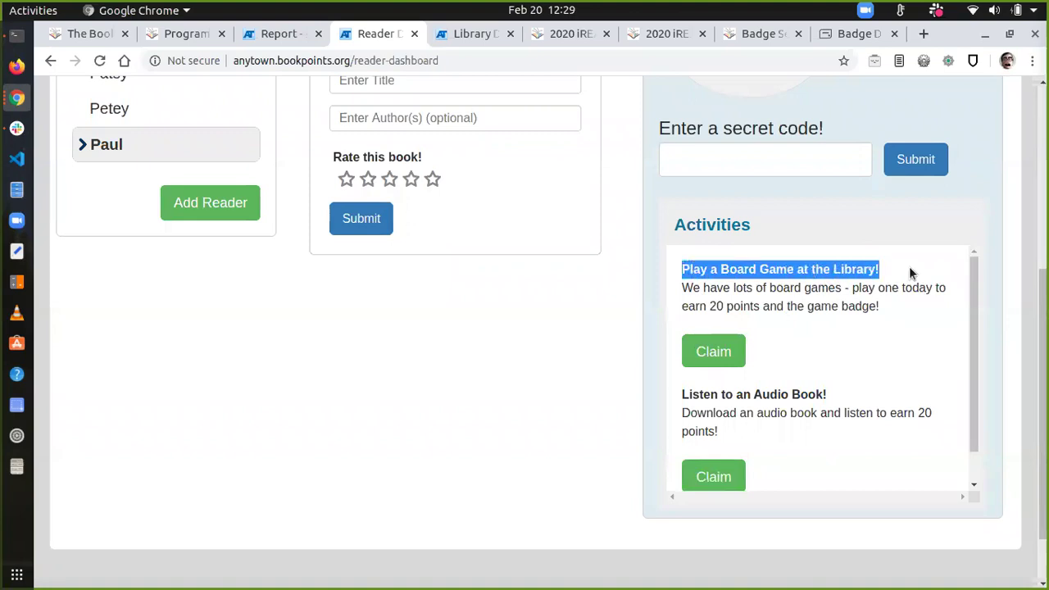
{"action": "left_click", "coordinate": [721, 358]}
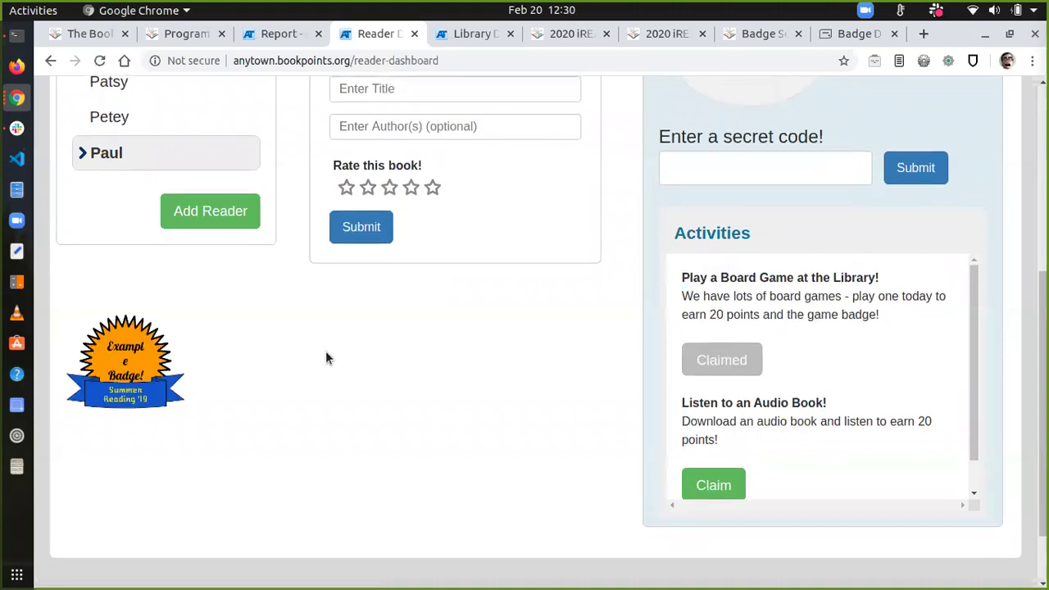
{"action": "scroll", "coordinate": [366, 327], "scroll_direction": "up", "scroll_amount": 3}
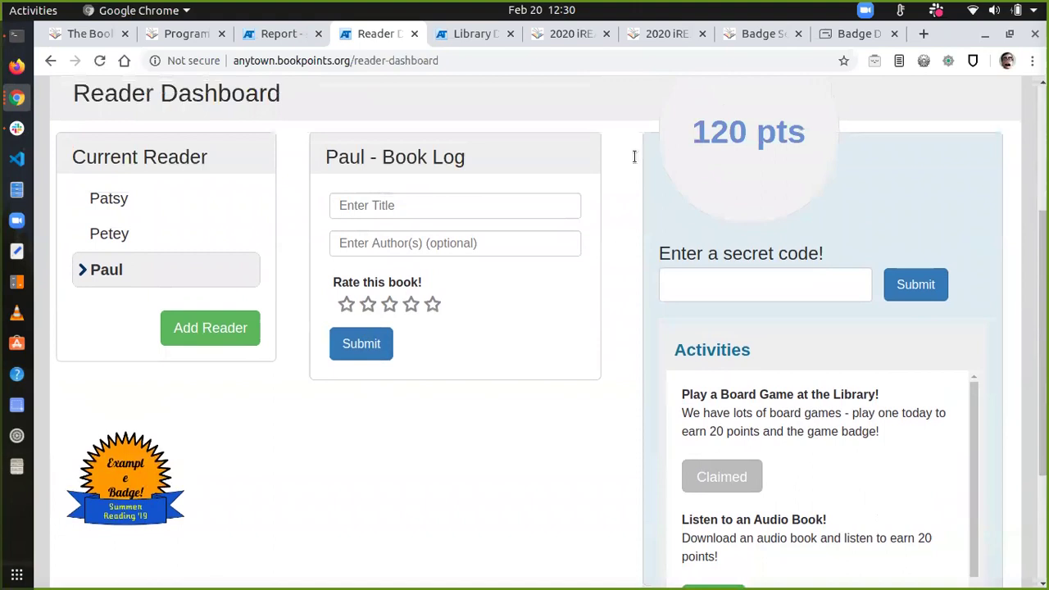
{"action": "double_click", "coordinate": [720, 132]}
{"action": "left_click", "coordinate": [719, 131]}
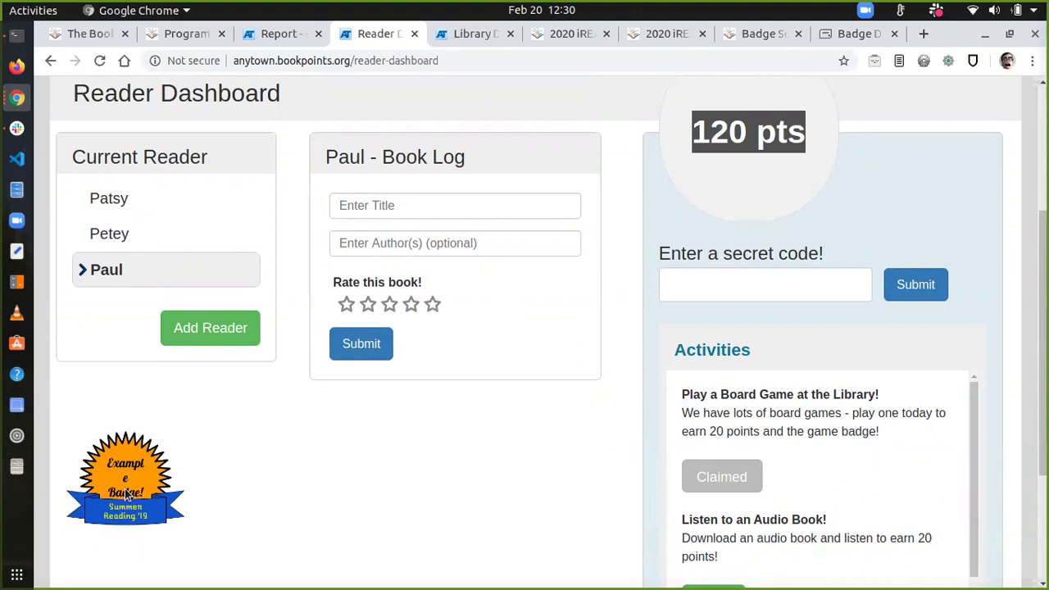
Step: Discard a partly typed secret code and make the first reader current again
{"action": "left_click", "coordinate": [735, 289]}
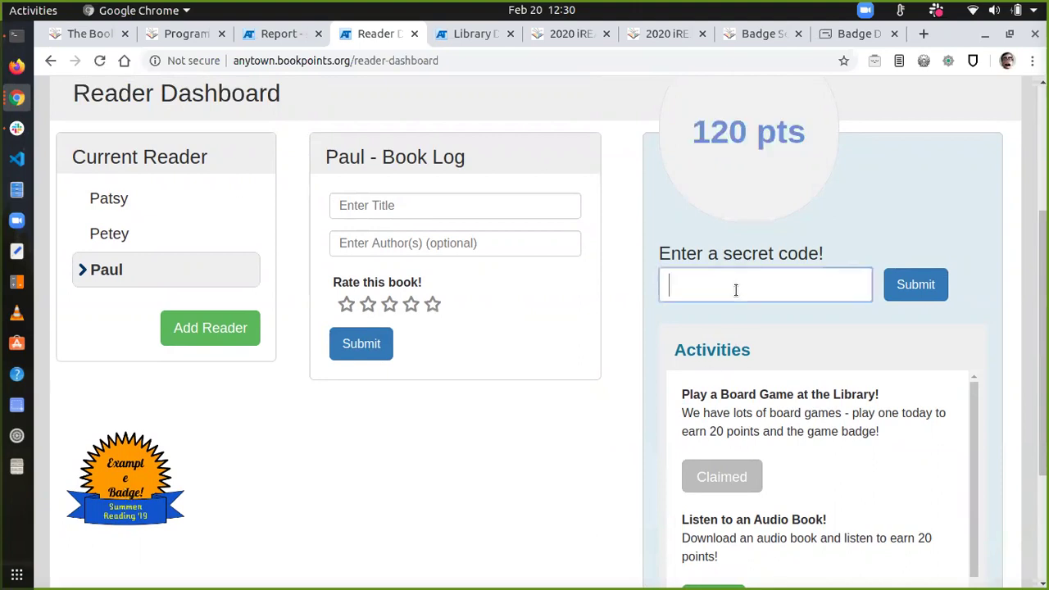
{"action": "type", "text": "HAR"}
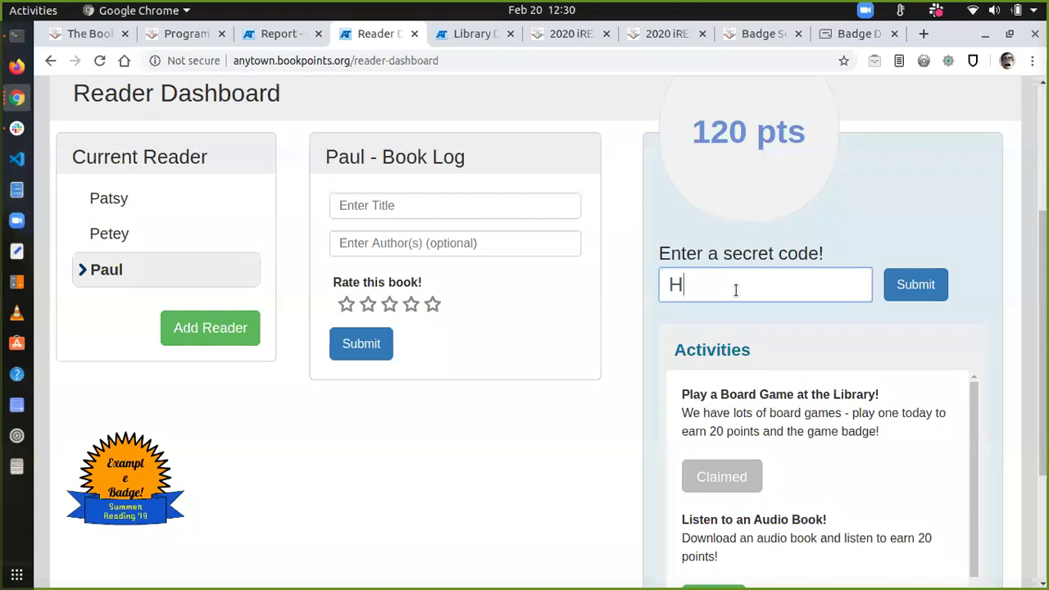
{"action": "key", "text": "BackSpace"}
{"action": "key", "text": "BackSpace"}
{"action": "key", "text": "BackSpace"}
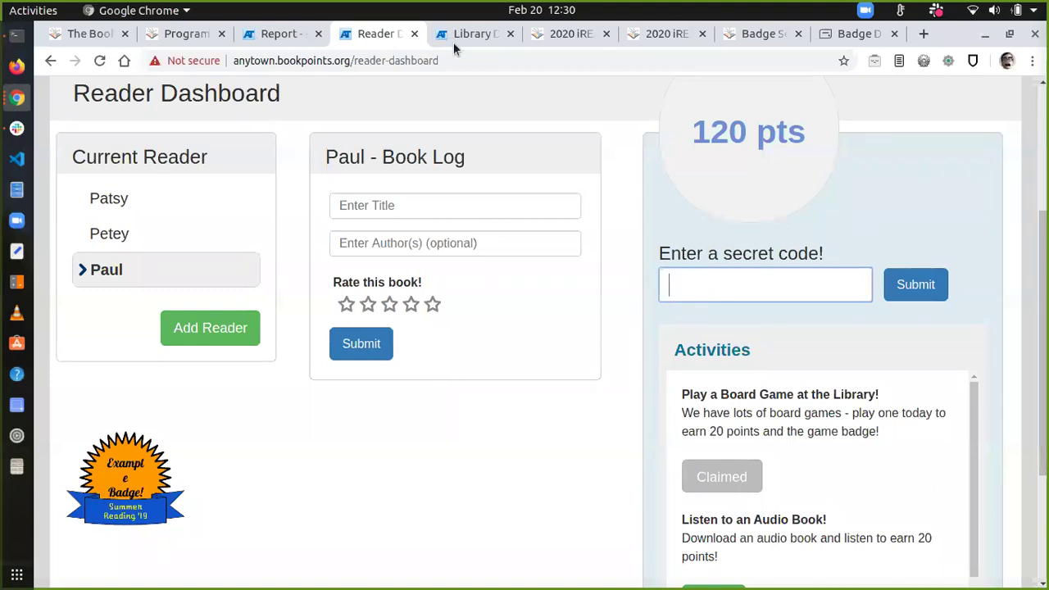
{"action": "left_click", "coordinate": [140, 231]}
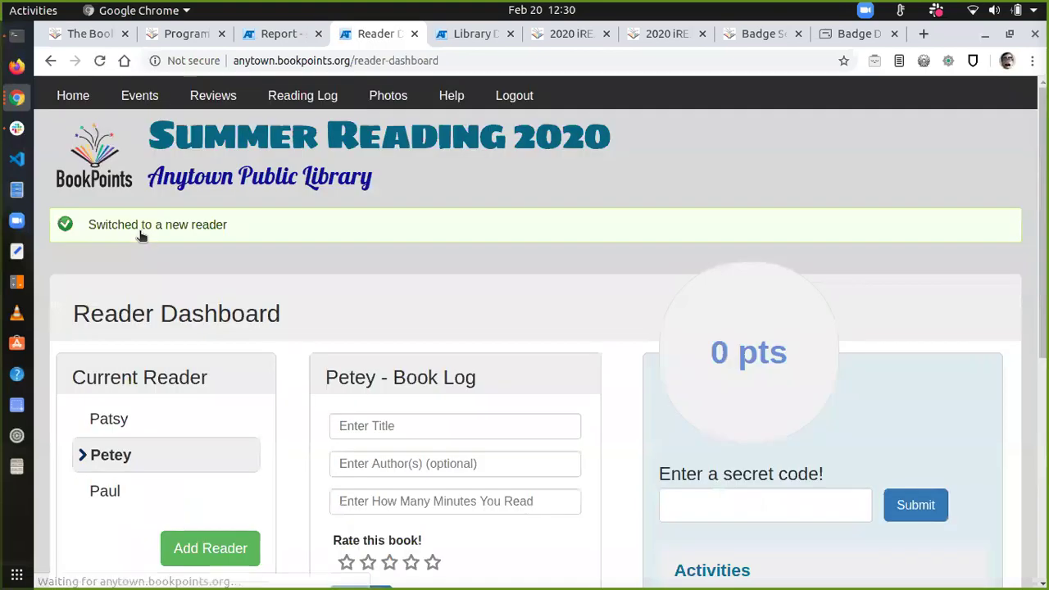
{"action": "left_click", "coordinate": [181, 418]}
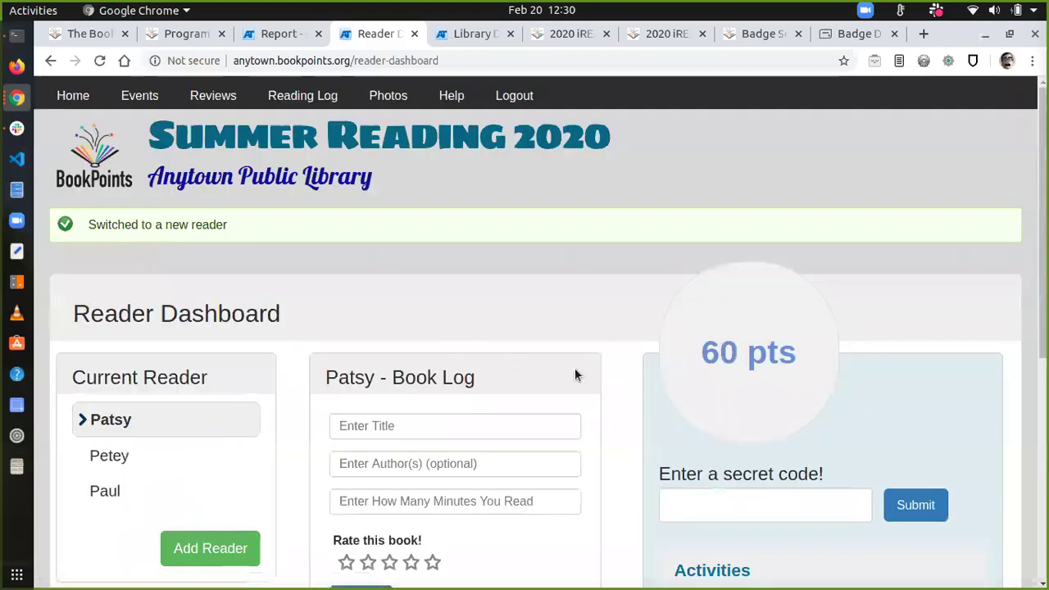
{"action": "scroll", "coordinate": [673, 434], "scroll_direction": "down", "scroll_amount": 4}
Step: Redeem the secret code for her, raising her total from 60 to 80 points
{"action": "left_click", "coordinate": [709, 335]}
{"action": "type", "text": "HAR"}
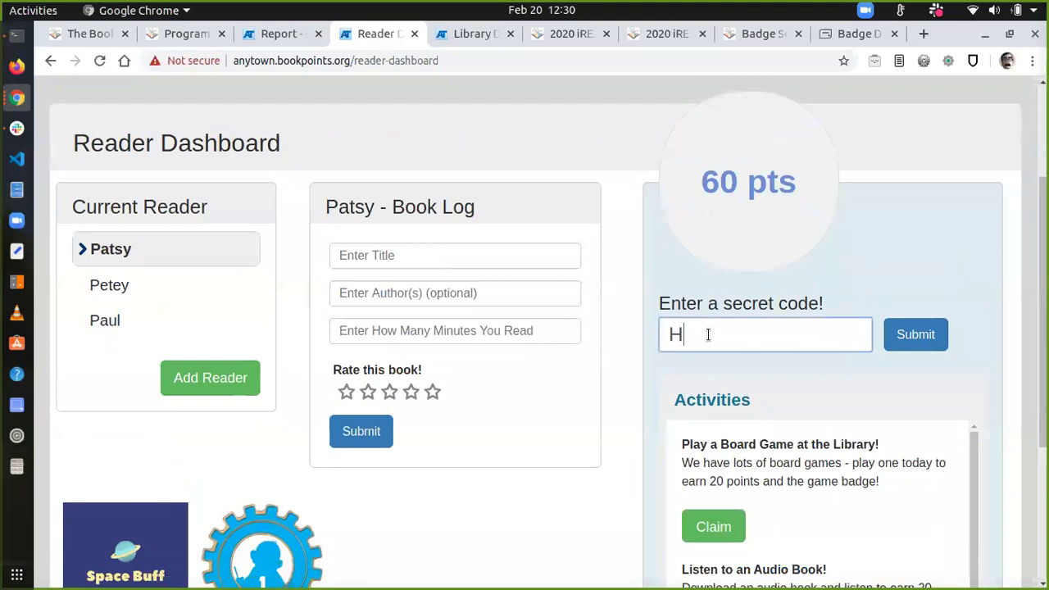
{"action": "type", "text": "RIETSPY"}
{"action": "left_click", "coordinate": [923, 332]}
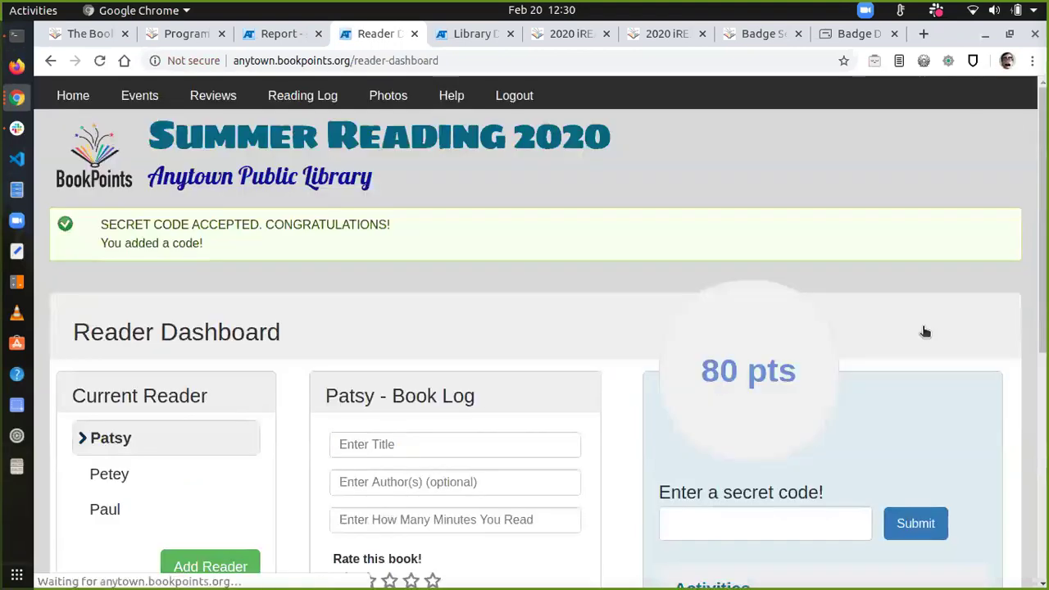
{"action": "triple_click", "coordinate": [182, 219]}
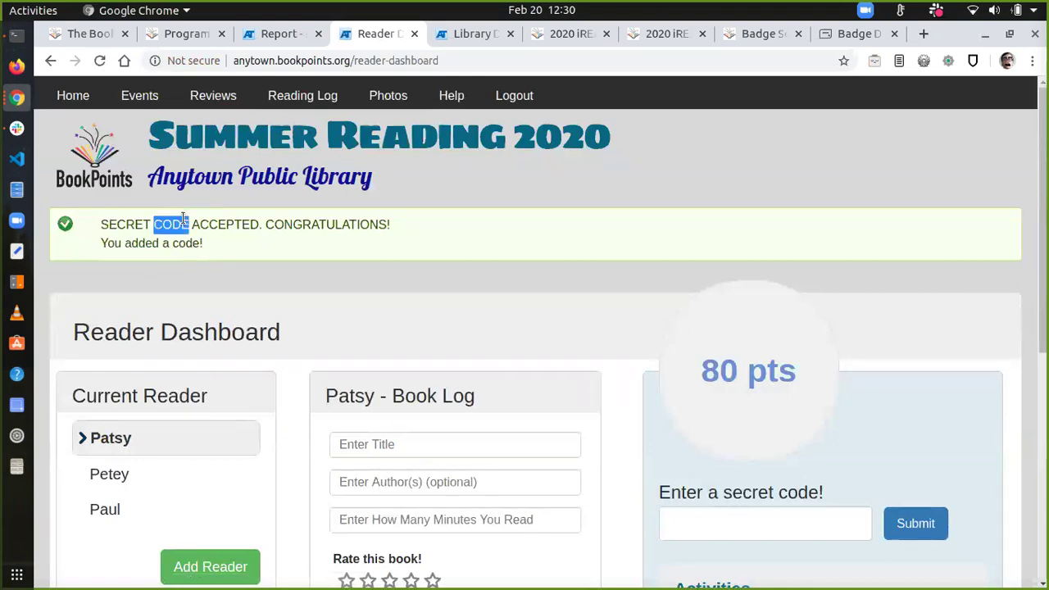
{"action": "scroll", "coordinate": [708, 369], "scroll_direction": "down", "scroll_amount": 5}
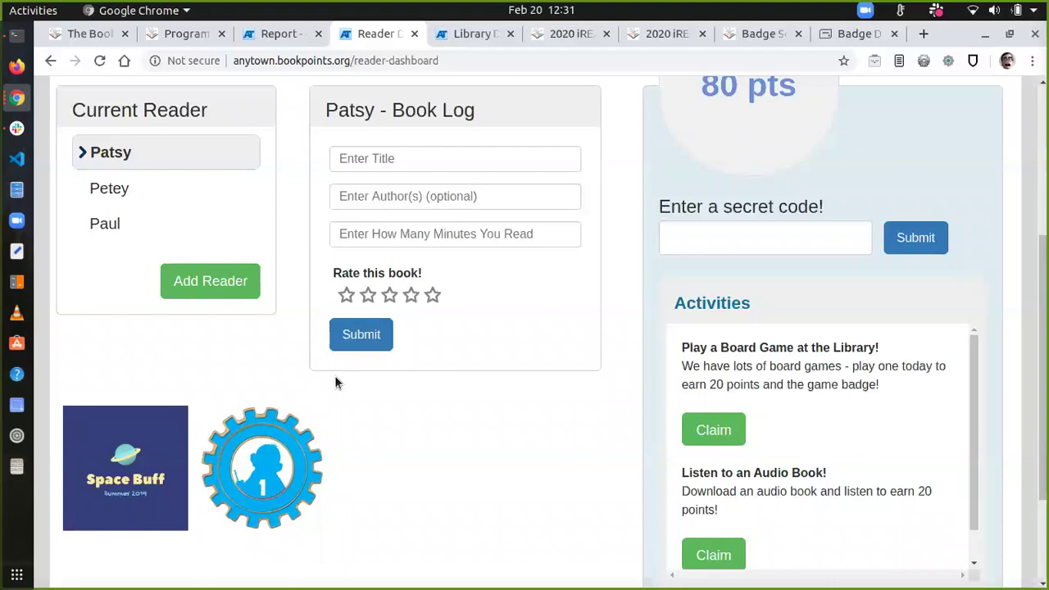
{"action": "left_click", "coordinate": [720, 237]}
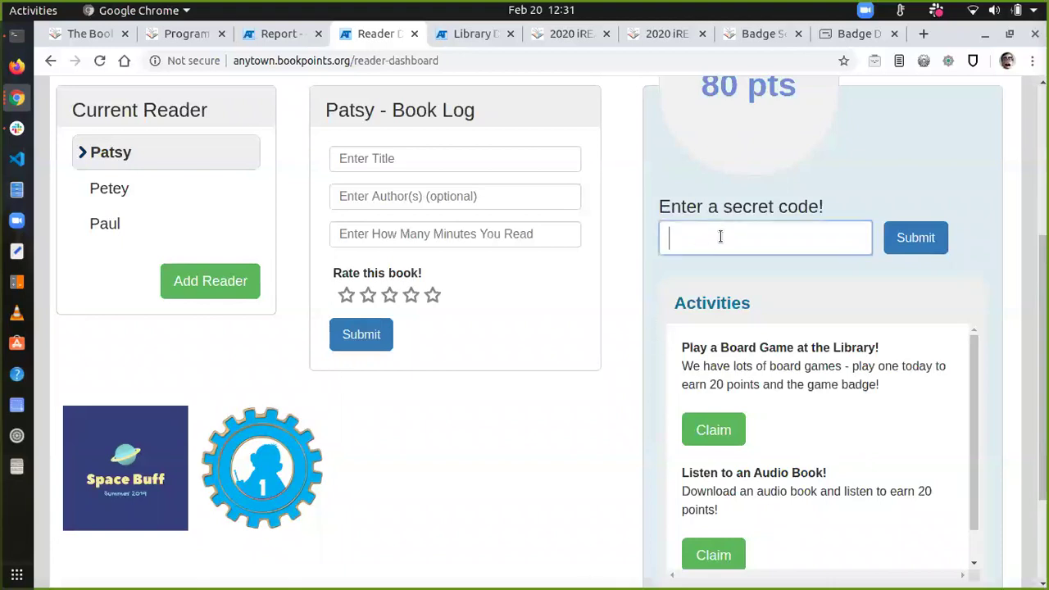
{"action": "type", "text": "BOND007"}
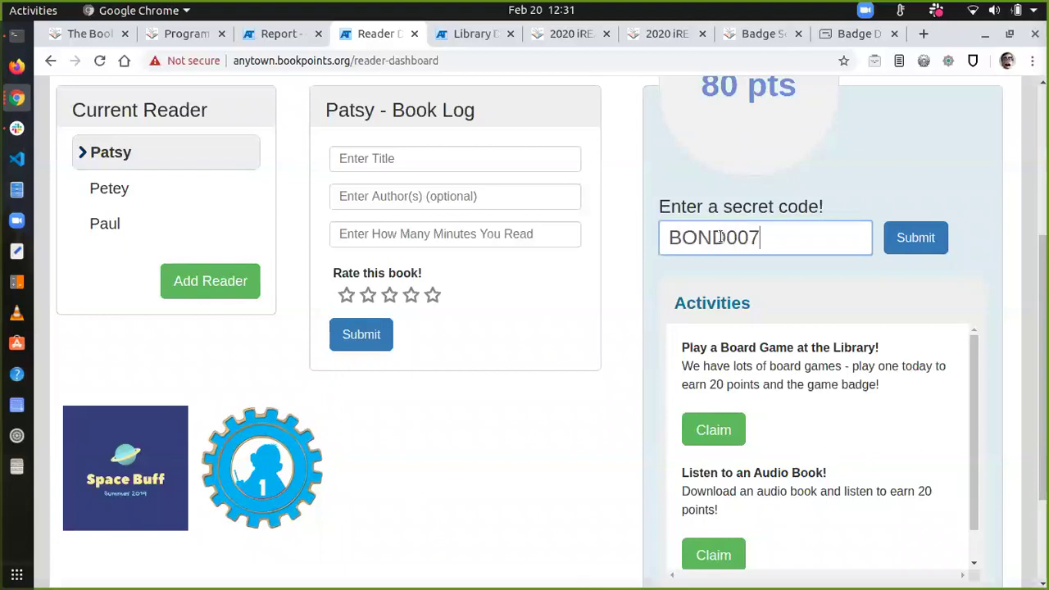
{"action": "left_click", "coordinate": [901, 238]}
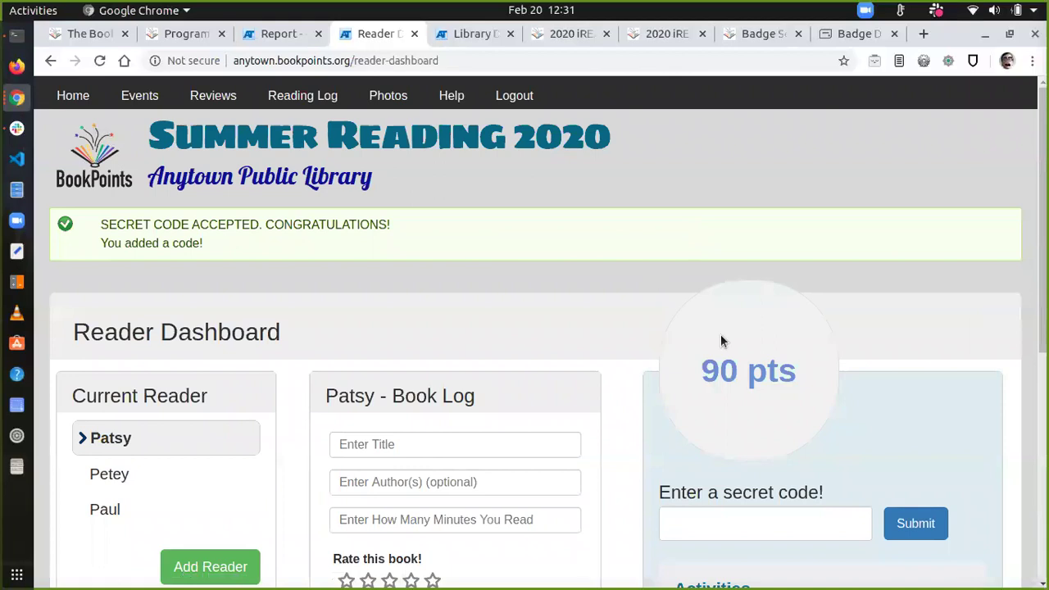
{"action": "scroll", "coordinate": [730, 342], "scroll_direction": "down", "scroll_amount": 4}
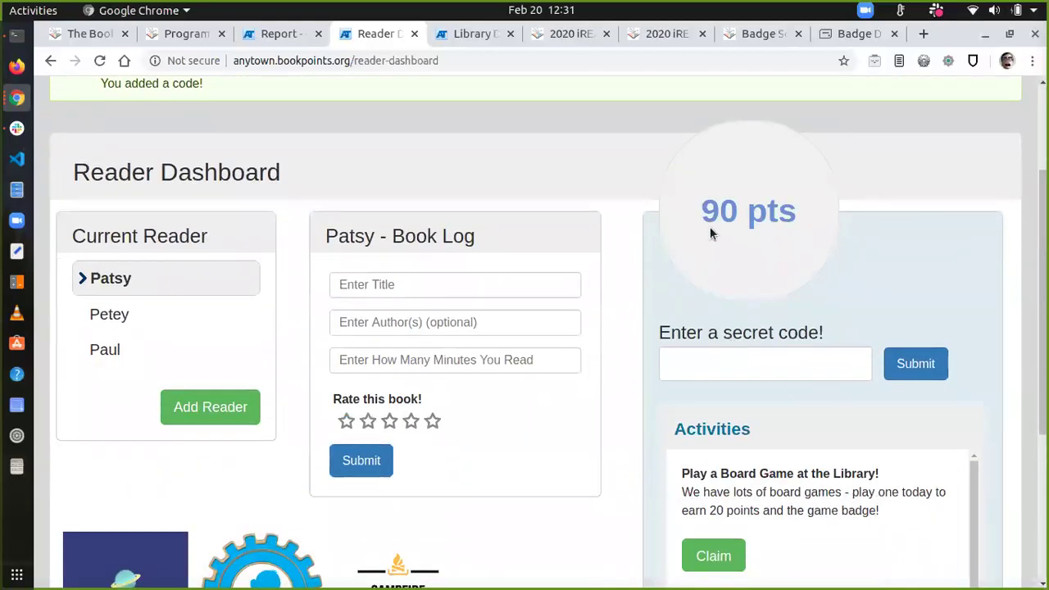
{"action": "scroll", "coordinate": [709, 226], "scroll_direction": "down", "scroll_amount": 5}
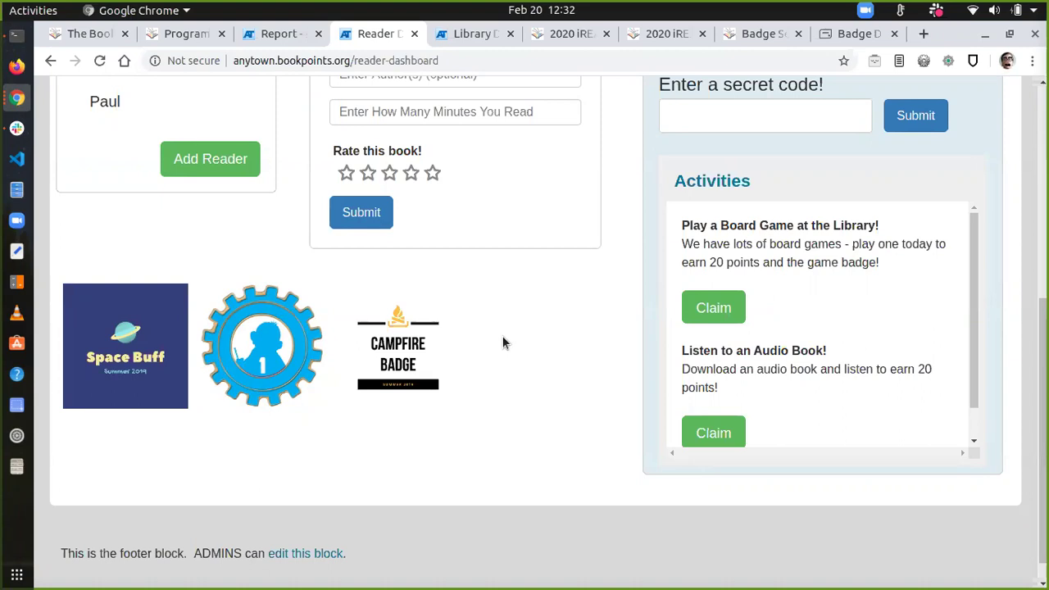
{"action": "scroll", "coordinate": [504, 344], "scroll_direction": "up", "scroll_amount": 3}
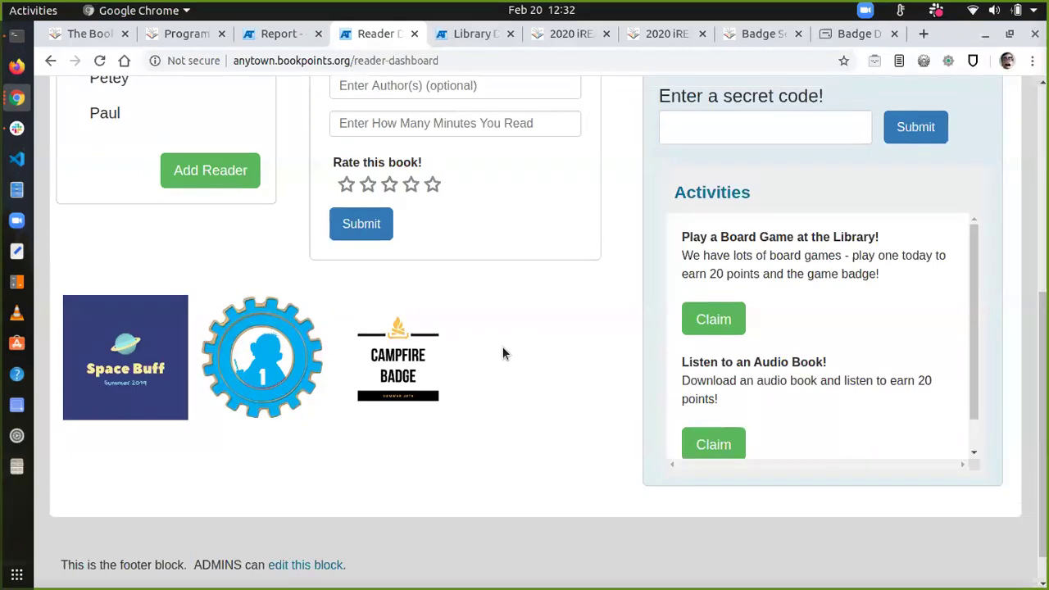
{"action": "scroll", "coordinate": [503, 354], "scroll_direction": "up", "scroll_amount": 2}
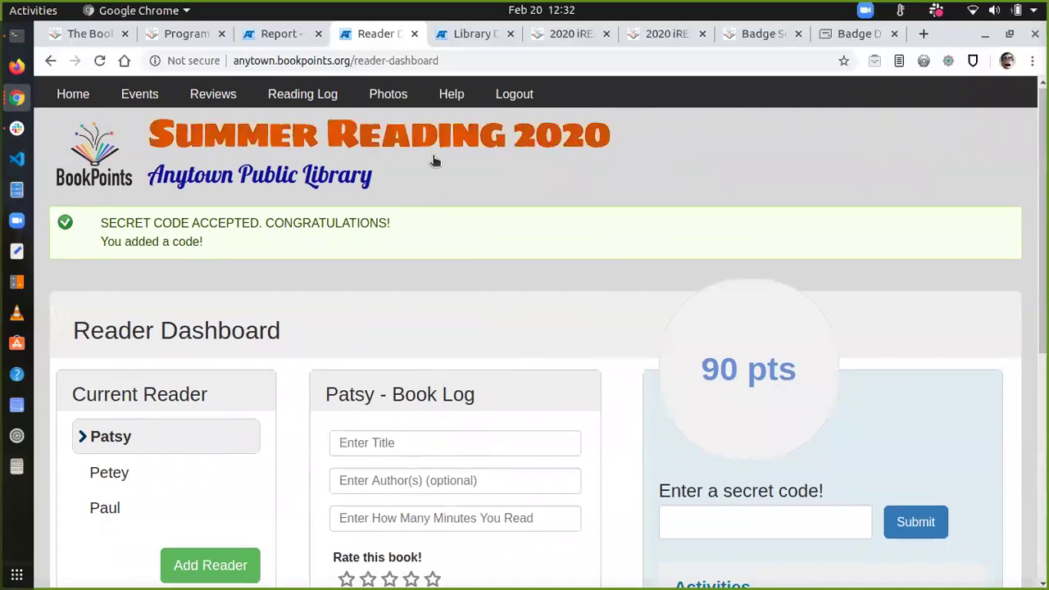
Step: Open the Reading Summary report, then go to Staff Menu > Paper Entries
{"action": "left_click", "coordinate": [264, 36]}
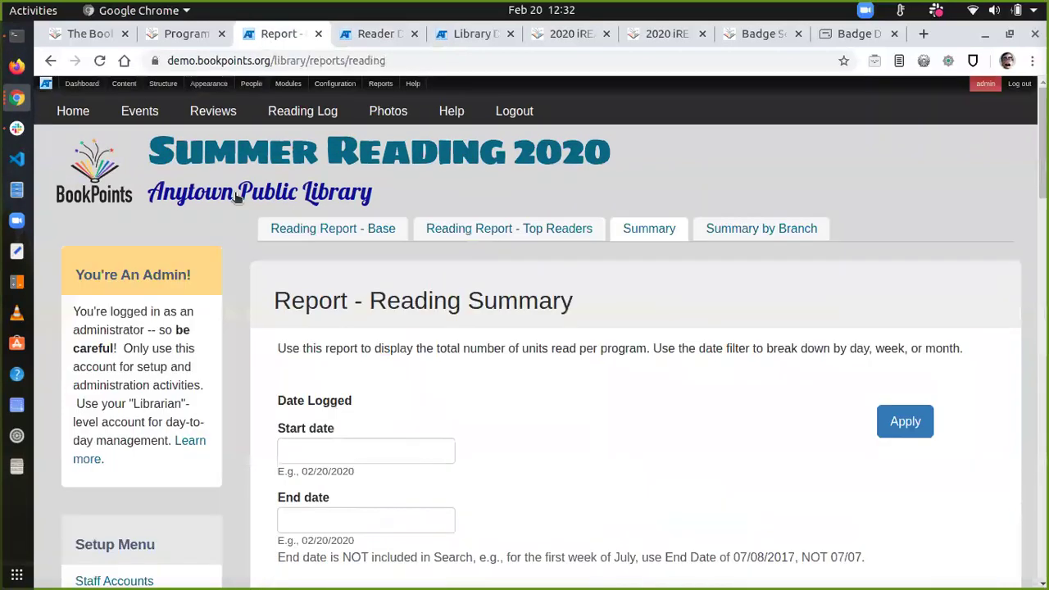
{"action": "scroll", "coordinate": [243, 438], "scroll_direction": "down", "scroll_amount": 5}
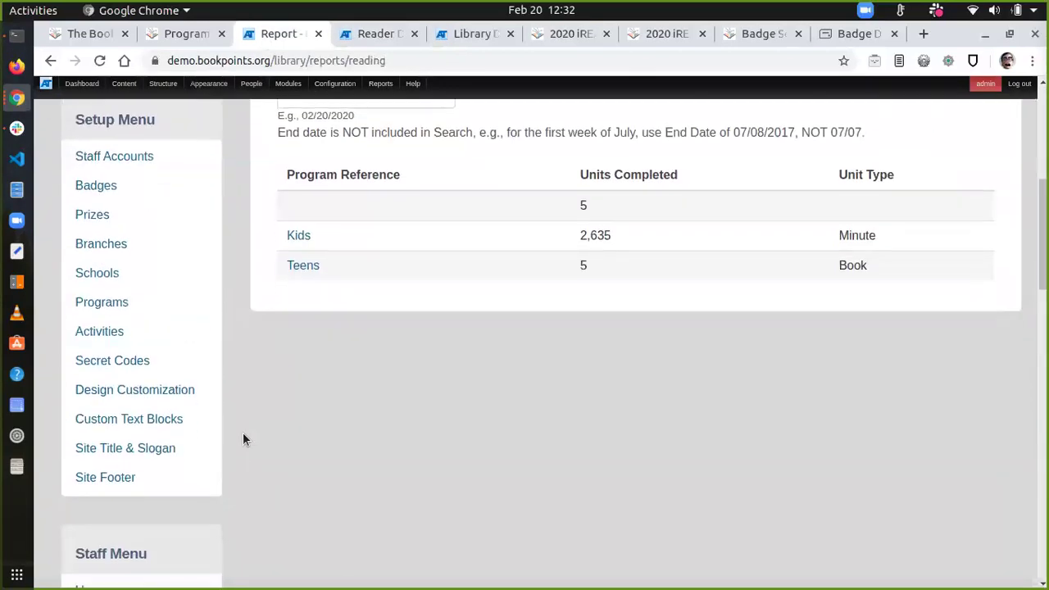
{"action": "scroll", "coordinate": [243, 440], "scroll_direction": "down", "scroll_amount": 1}
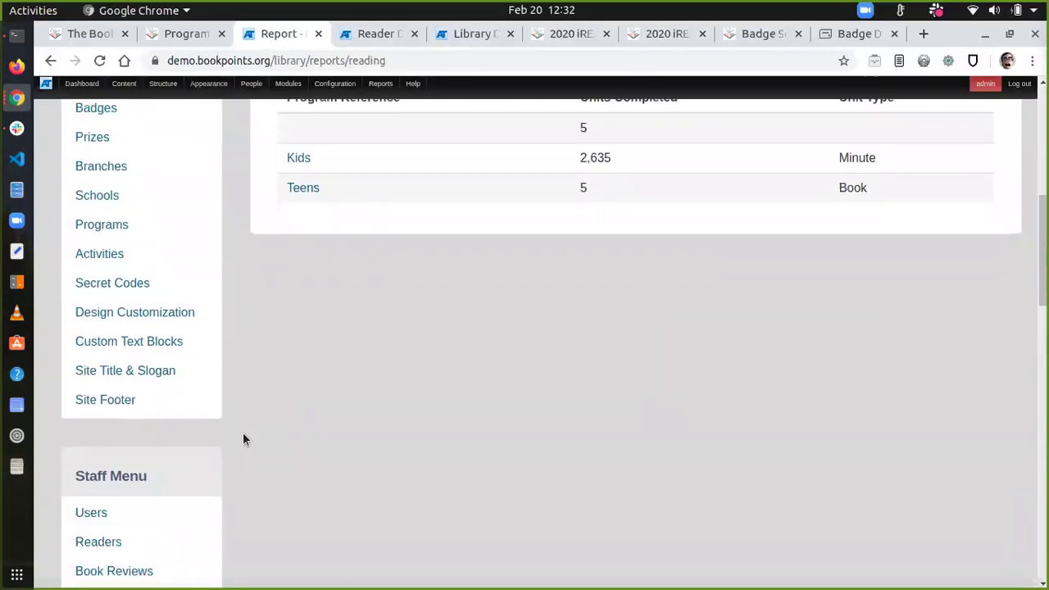
{"action": "scroll", "coordinate": [243, 440], "scroll_direction": "down", "scroll_amount": 2}
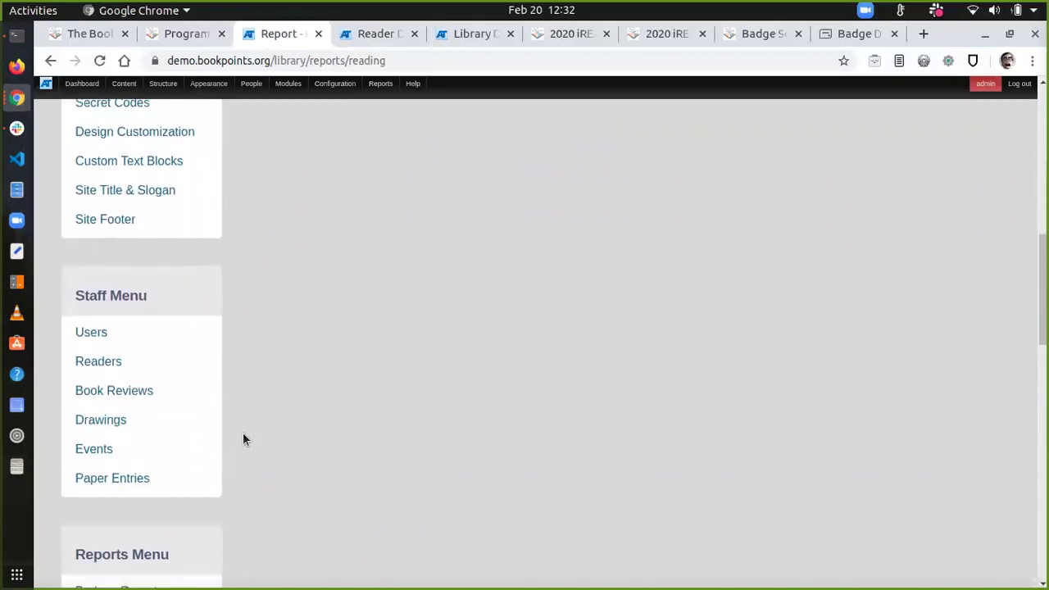
{"action": "scroll", "coordinate": [243, 440], "scroll_direction": "down", "scroll_amount": 2}
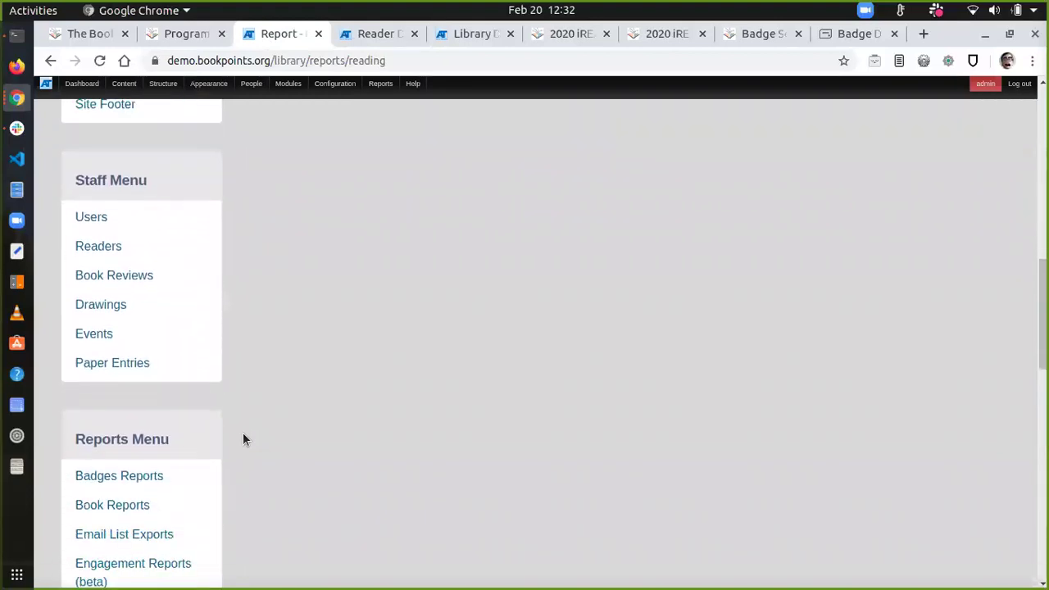
{"action": "scroll", "coordinate": [242, 439], "scroll_direction": "down", "scroll_amount": 1}
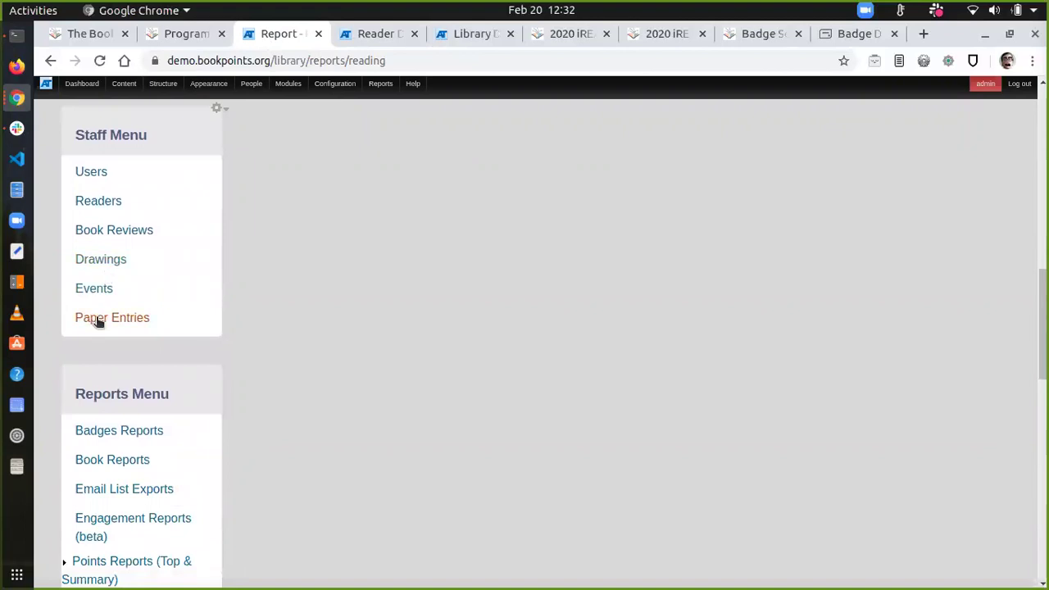
{"action": "triple_click", "coordinate": [98, 133]}
{"action": "left_click", "coordinate": [97, 134]}
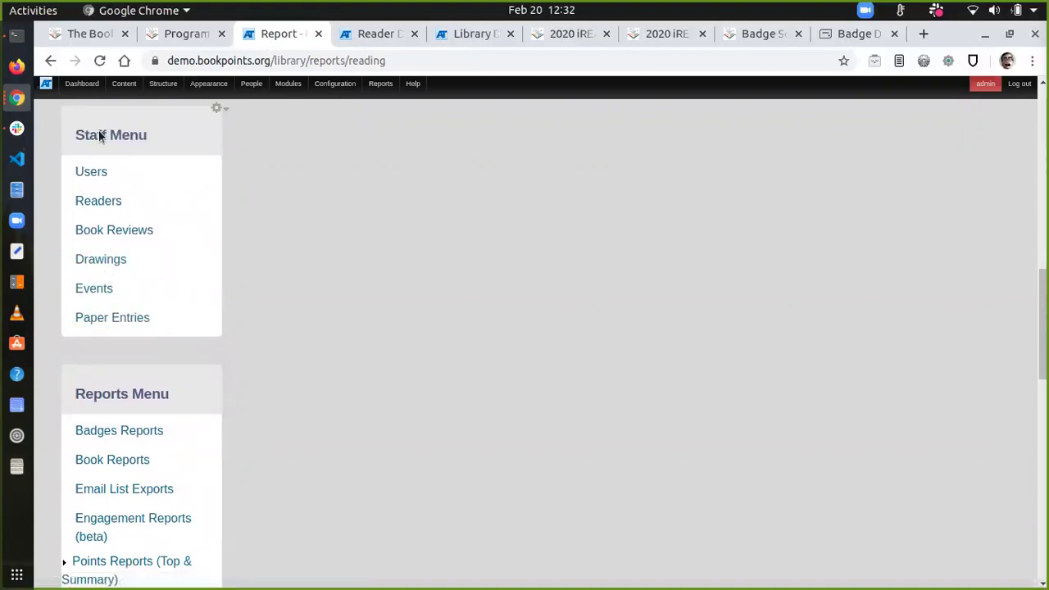
{"action": "left_click", "coordinate": [97, 317]}
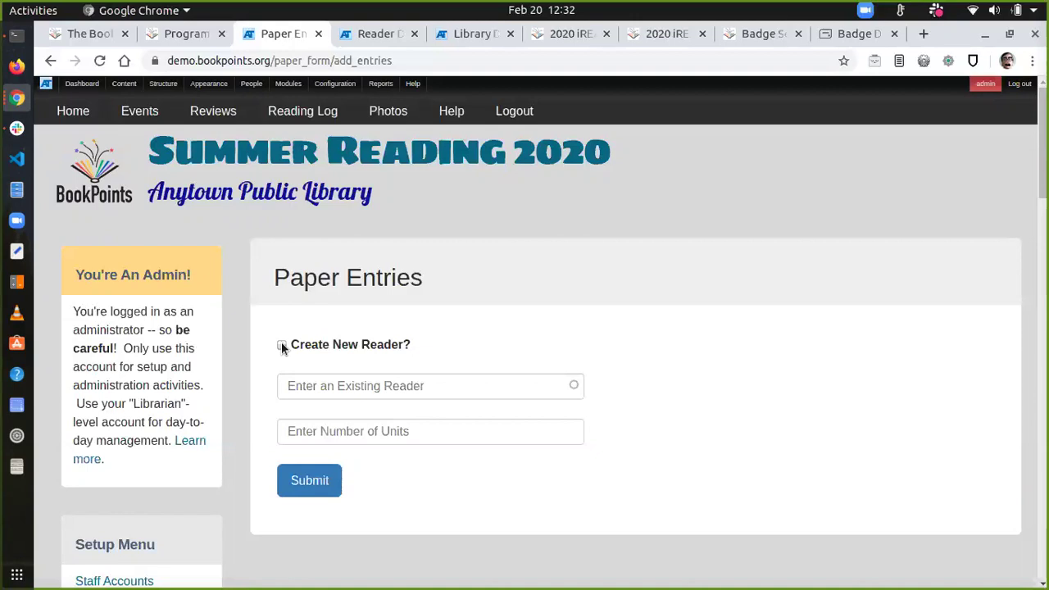
Step: Enter 12000 in Number of Units on the Paper Entries form, then clear it
{"action": "scroll", "coordinate": [282, 341], "scroll_direction": "down", "scroll_amount": 1}
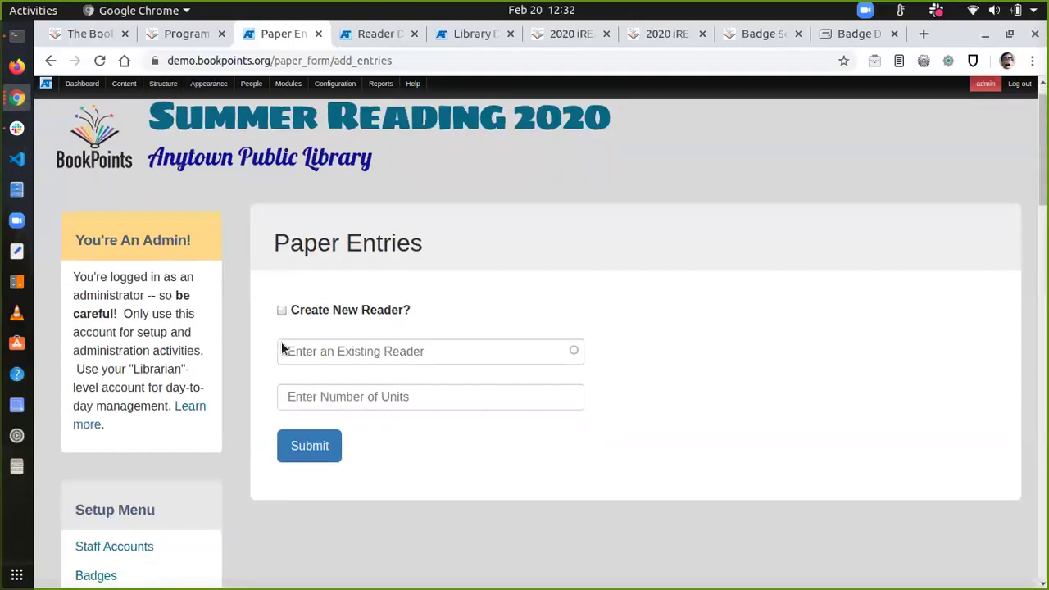
{"action": "scroll", "coordinate": [281, 341], "scroll_direction": "down", "scroll_amount": 3}
{"action": "scroll", "coordinate": [281, 344], "scroll_direction": "up", "scroll_amount": 1}
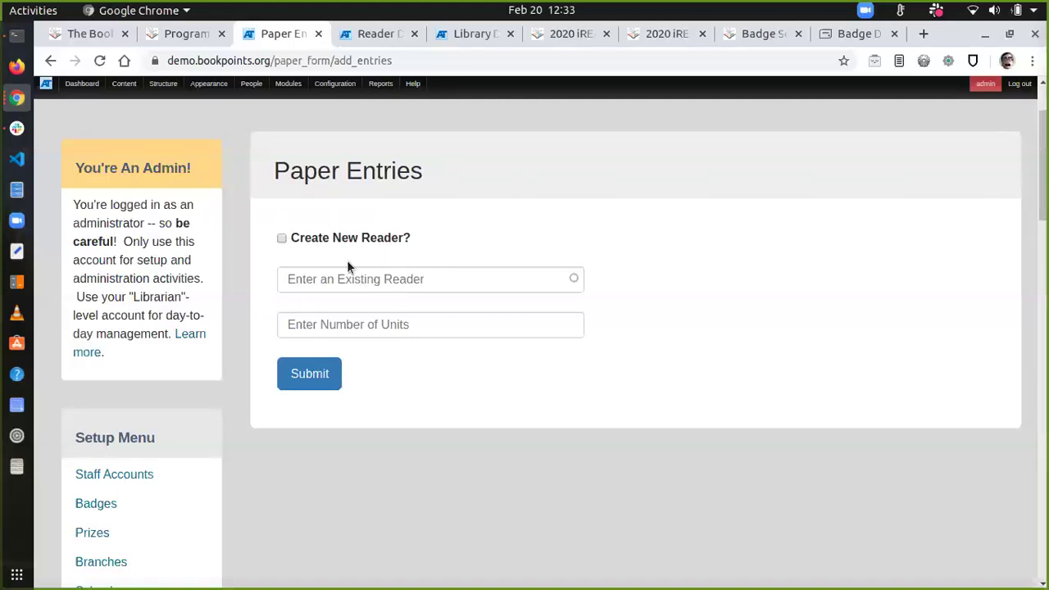
{"action": "left_click", "coordinate": [314, 323]}
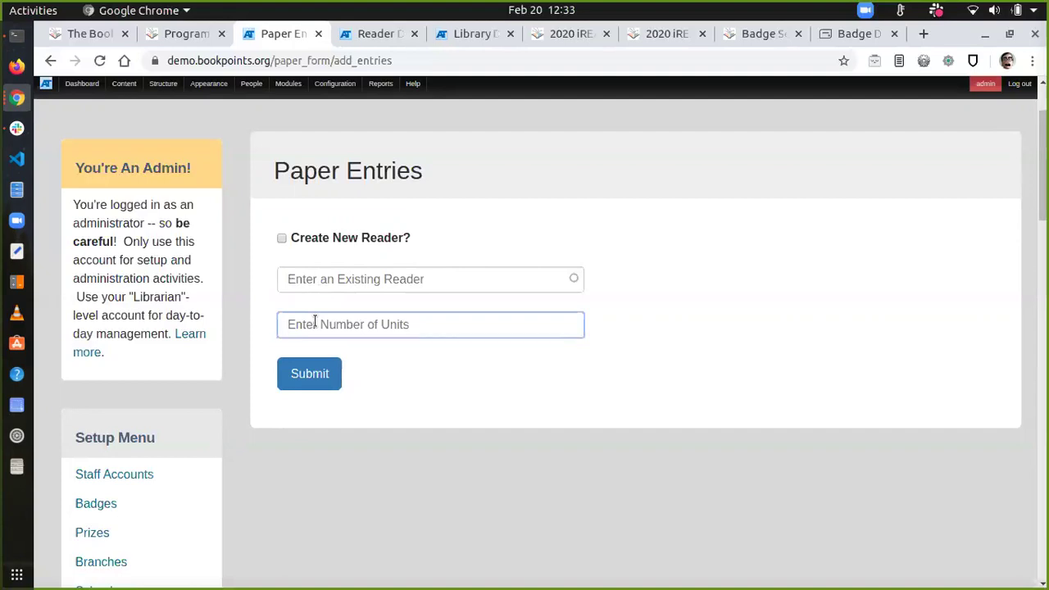
{"action": "type", "text": "12000"}
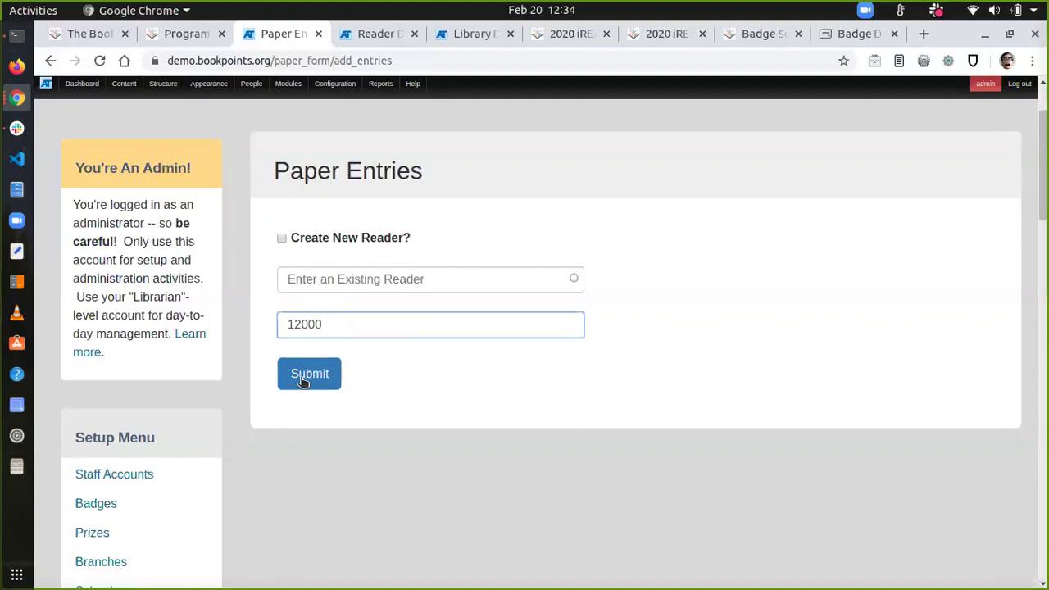
{"action": "double_click", "coordinate": [295, 331]}
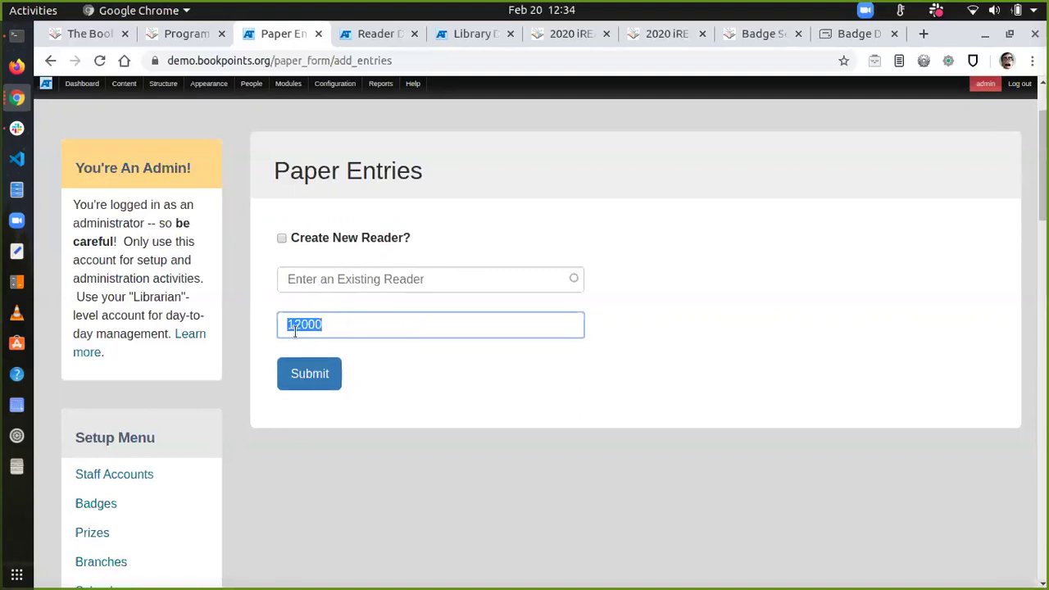
{"action": "key", "text": "BackSpace"}
Step: Tick Create New Reader?, enter age 10 and choose the Kids Scoring Type: Minute program
{"action": "left_click", "coordinate": [282, 239]}
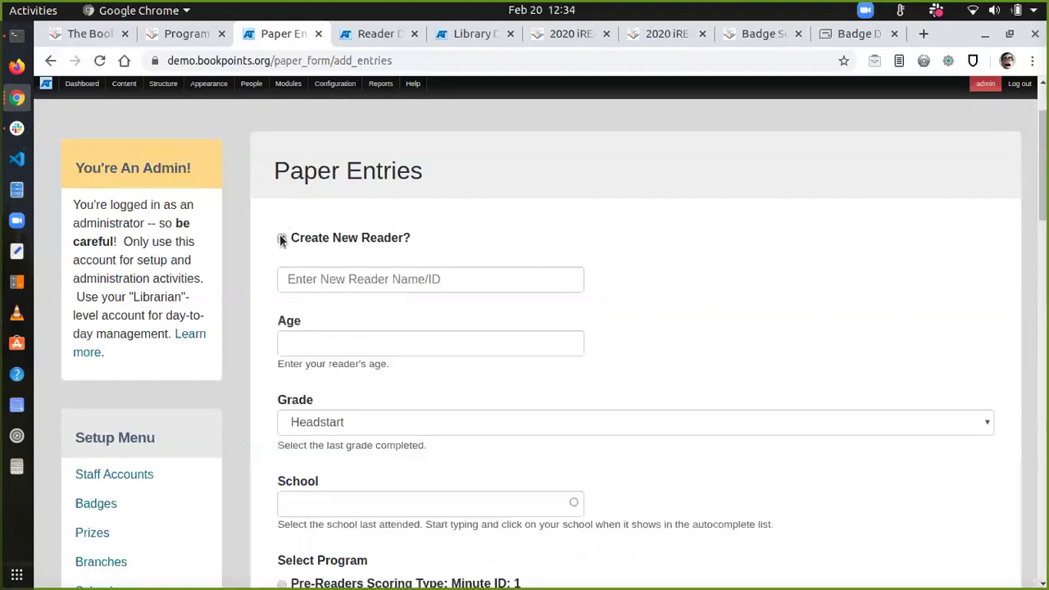
{"action": "left_click", "coordinate": [314, 340]}
{"action": "type", "text": "10"}
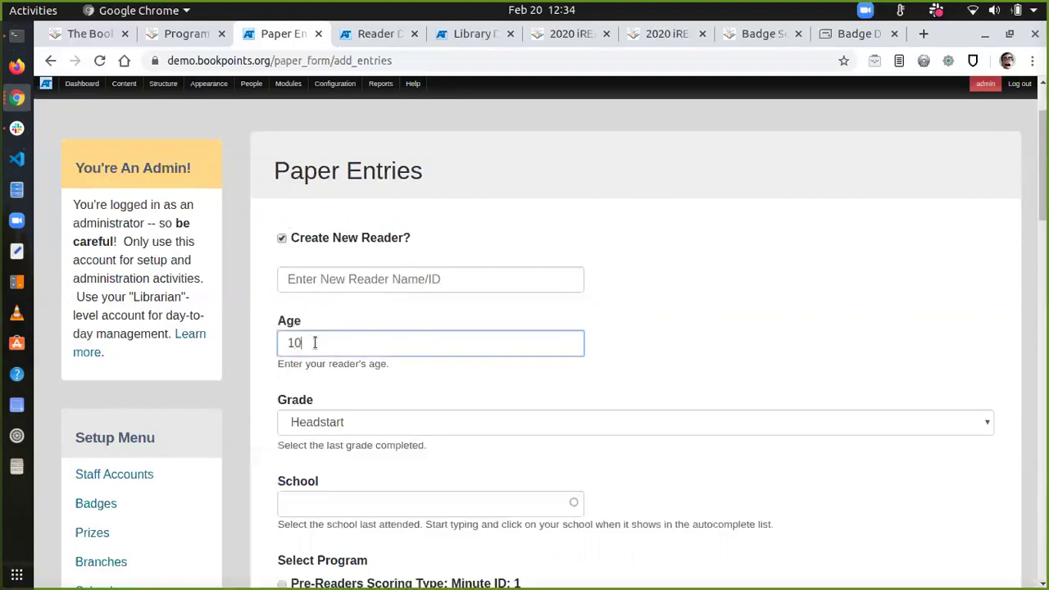
{"action": "scroll", "coordinate": [286, 510], "scroll_direction": "down", "scroll_amount": 4}
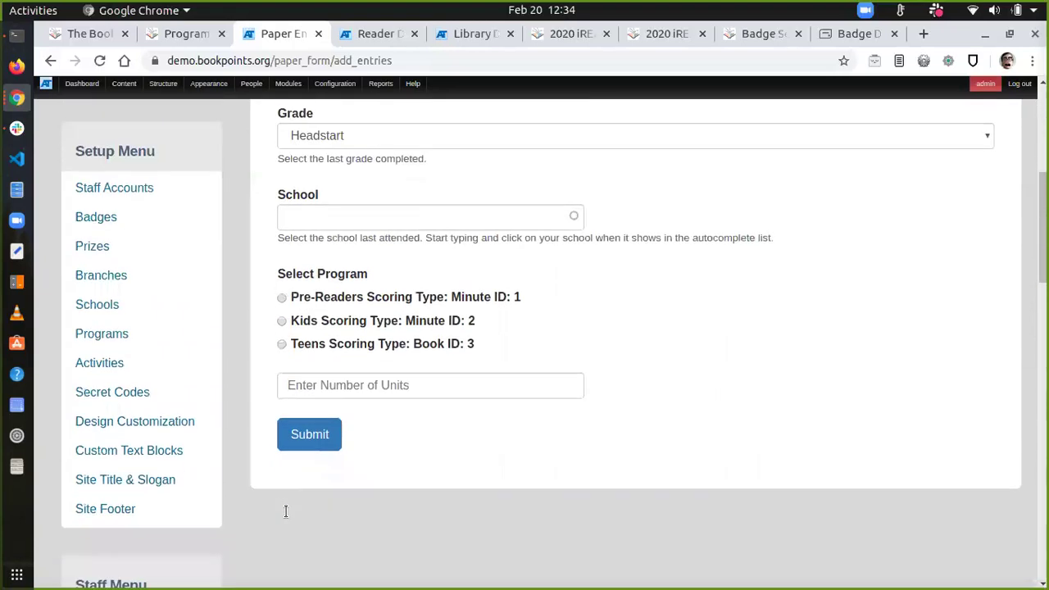
{"action": "left_click", "coordinate": [282, 316]}
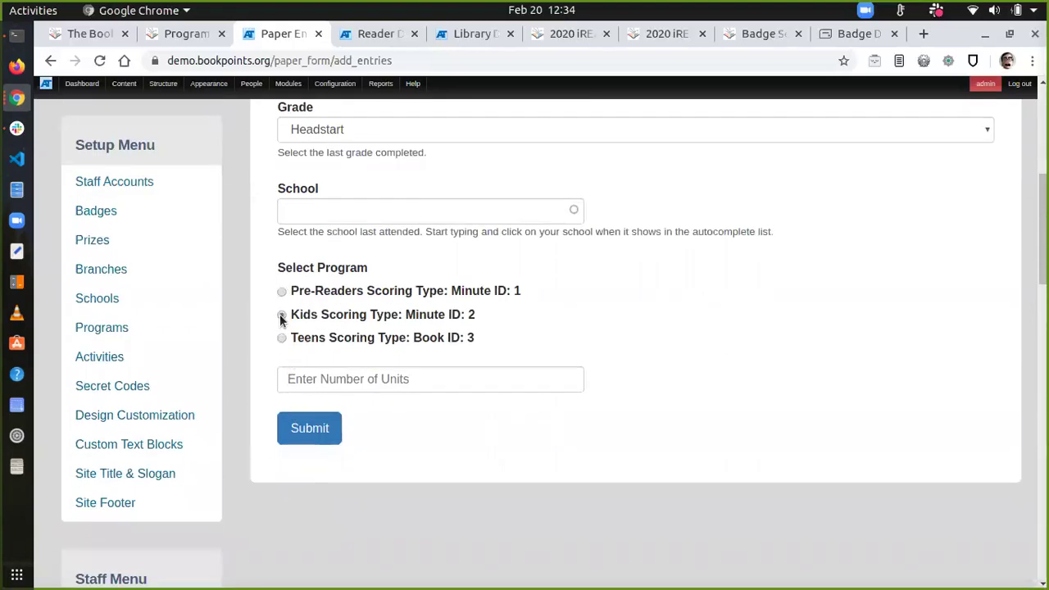
{"action": "left_click", "coordinate": [297, 382]}
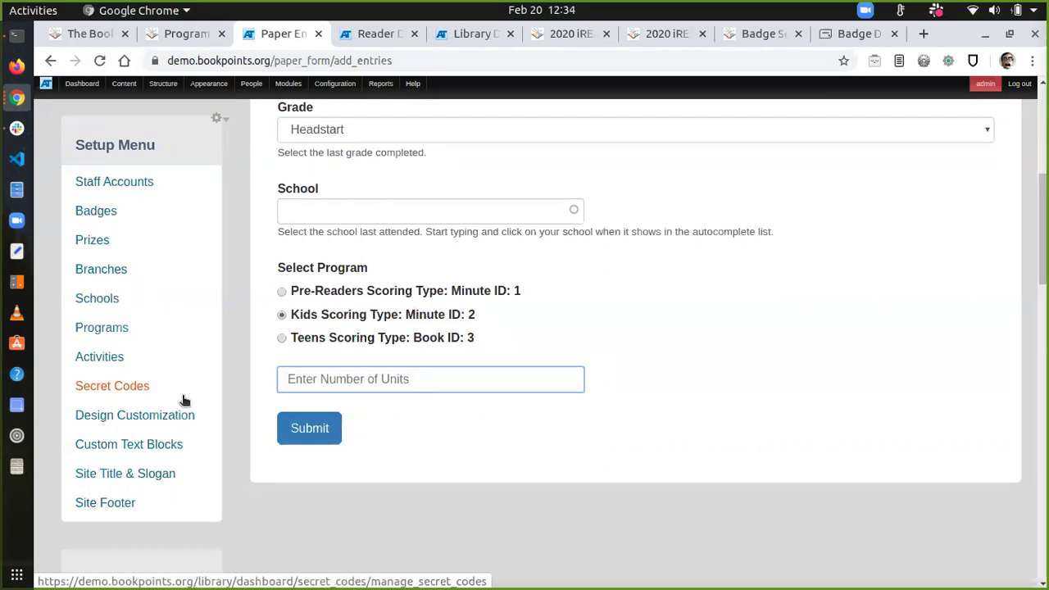
{"action": "scroll", "coordinate": [143, 397], "scroll_direction": "down", "scroll_amount": 1}
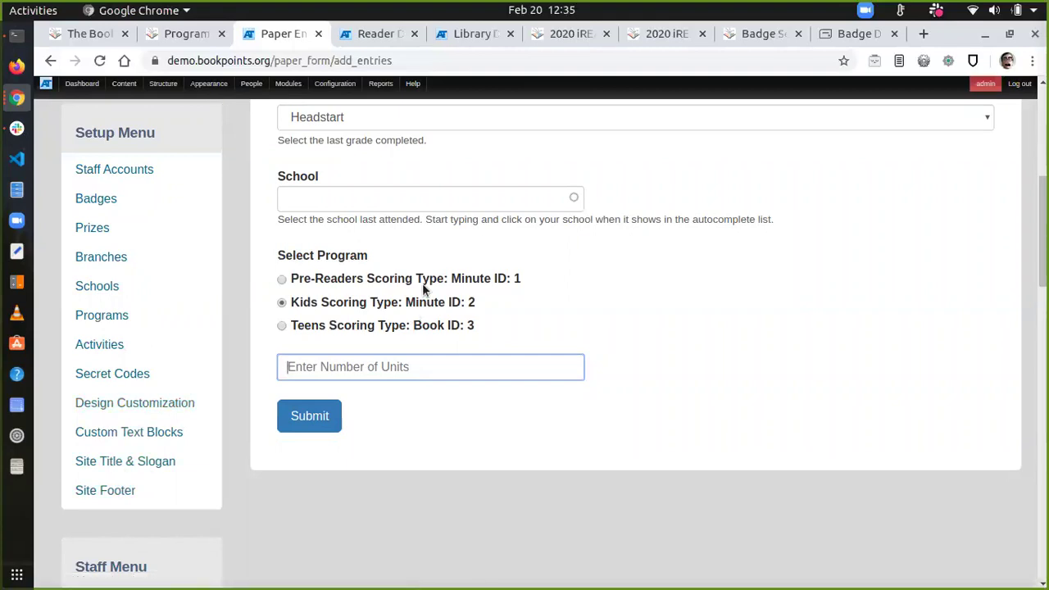
Step: Back on the Reader Dashboard, submit 500 minutes read for the first reader
{"action": "left_click", "coordinate": [368, 33]}
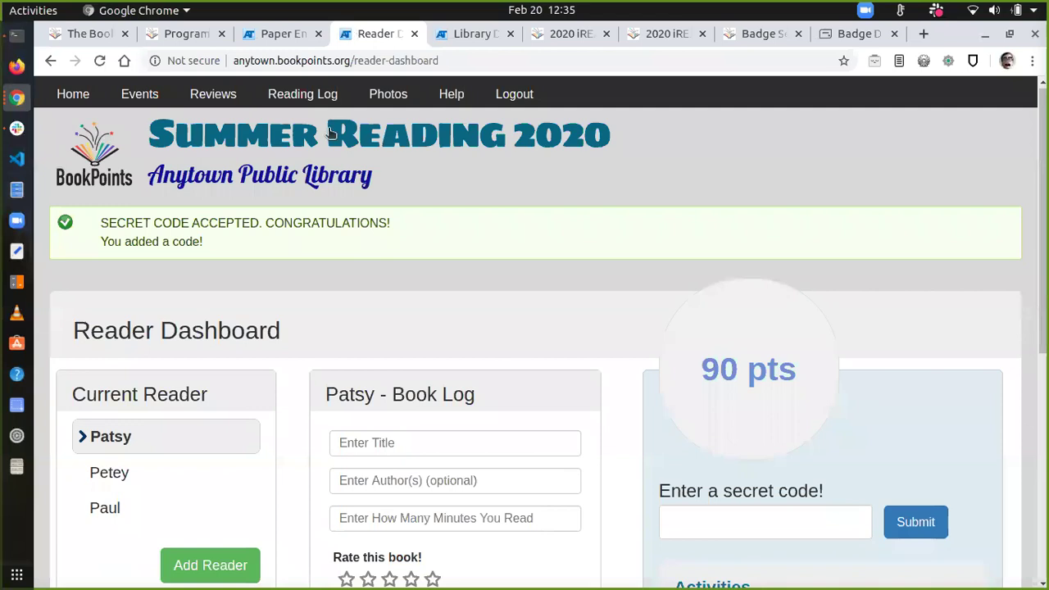
{"action": "scroll", "coordinate": [506, 298], "scroll_direction": "down", "scroll_amount": 3}
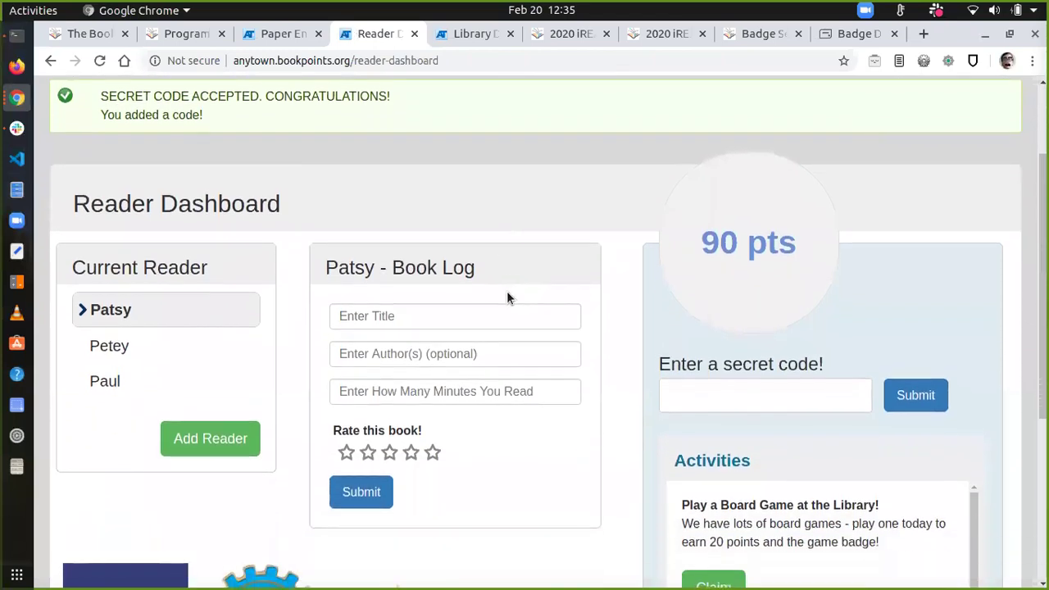
{"action": "left_click", "coordinate": [436, 313]}
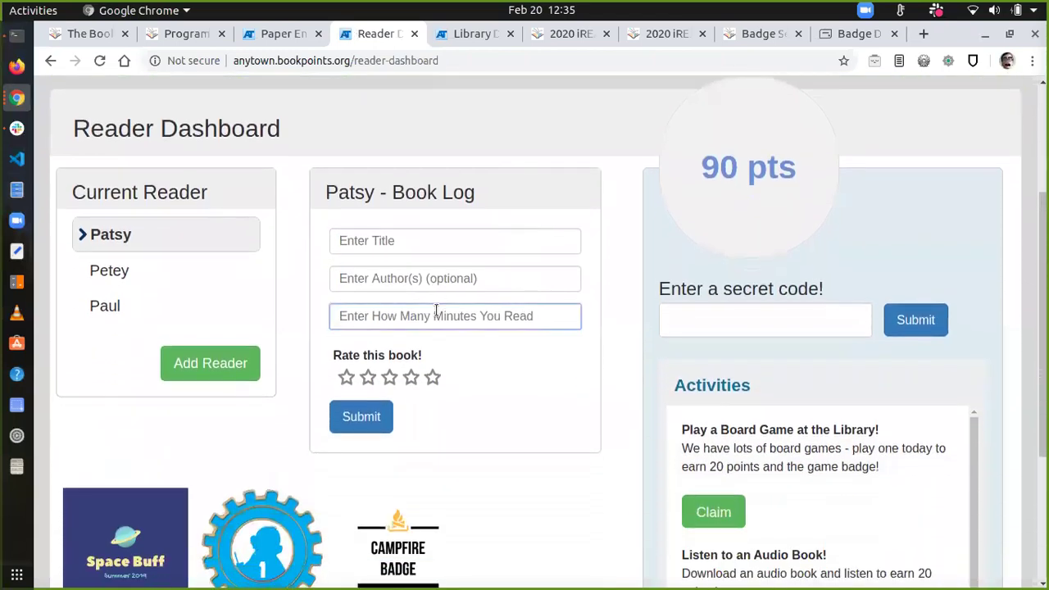
{"action": "type", "text": "500"}
{"action": "left_click", "coordinate": [360, 416]}
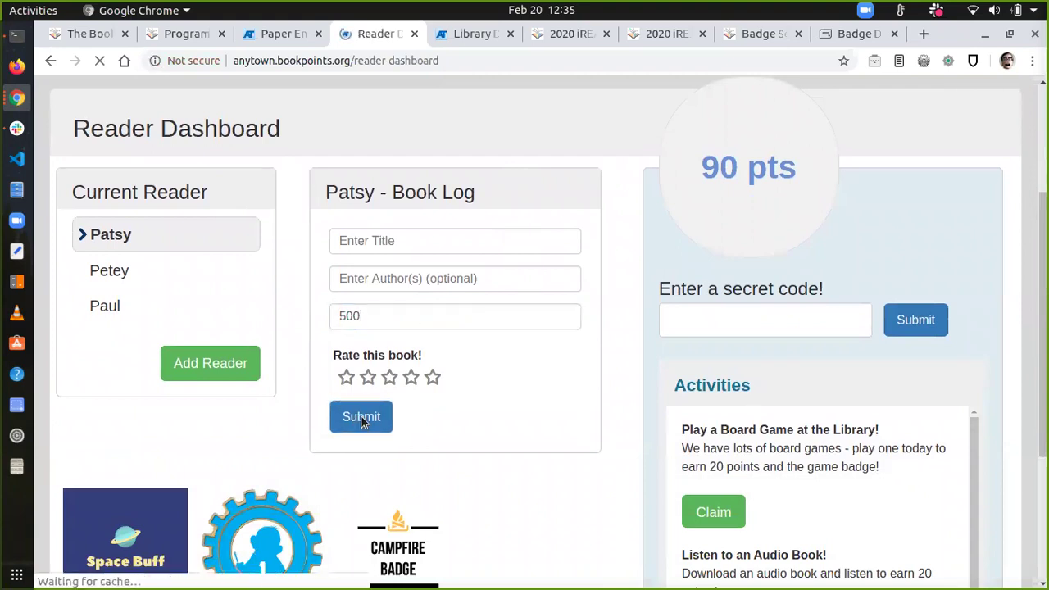
{"action": "scroll", "coordinate": [365, 420], "scroll_direction": "down", "scroll_amount": 2}
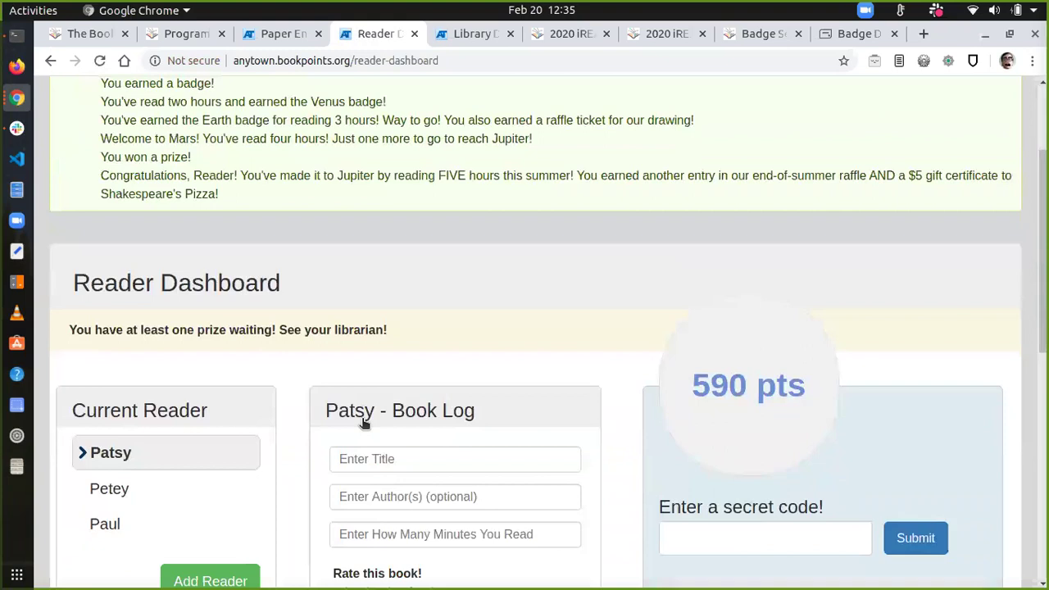
{"action": "scroll", "coordinate": [365, 421], "scroll_direction": "down", "scroll_amount": 3}
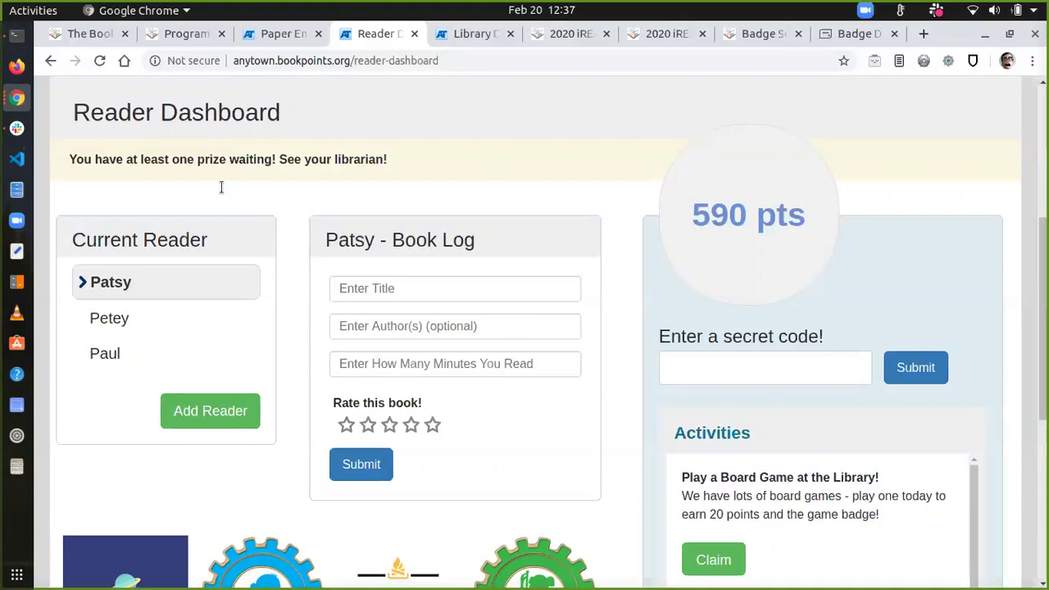
Step: Highlight the prize-waiting notice and the badge and prize congratulation messages
{"action": "double_click", "coordinate": [201, 161]}
{"action": "triple_click", "coordinate": [203, 161]}
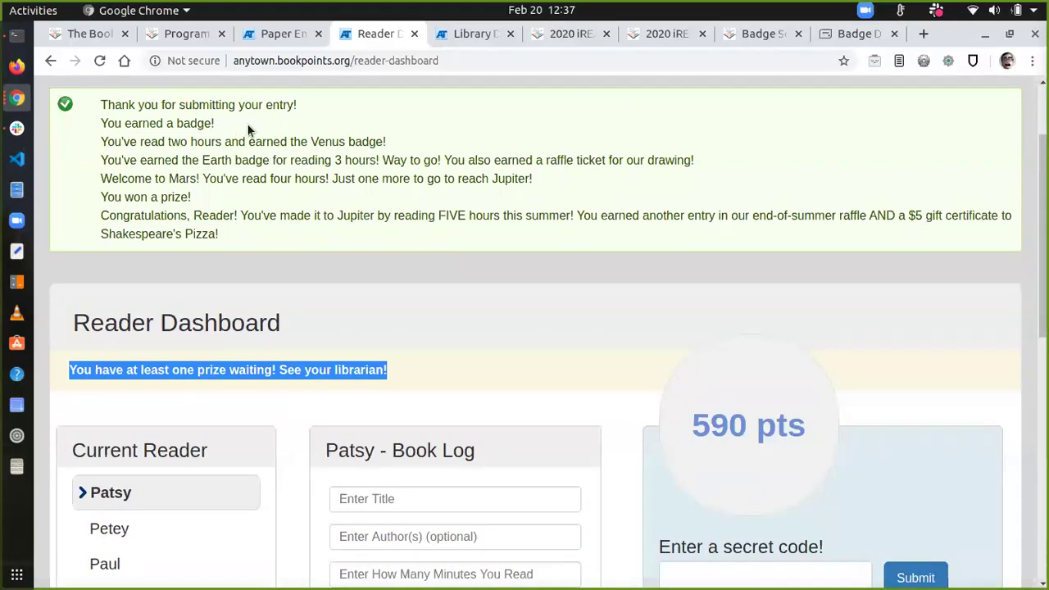
{"action": "left_click_drag", "start_coordinate": [173, 105], "coordinate": [505, 238]}
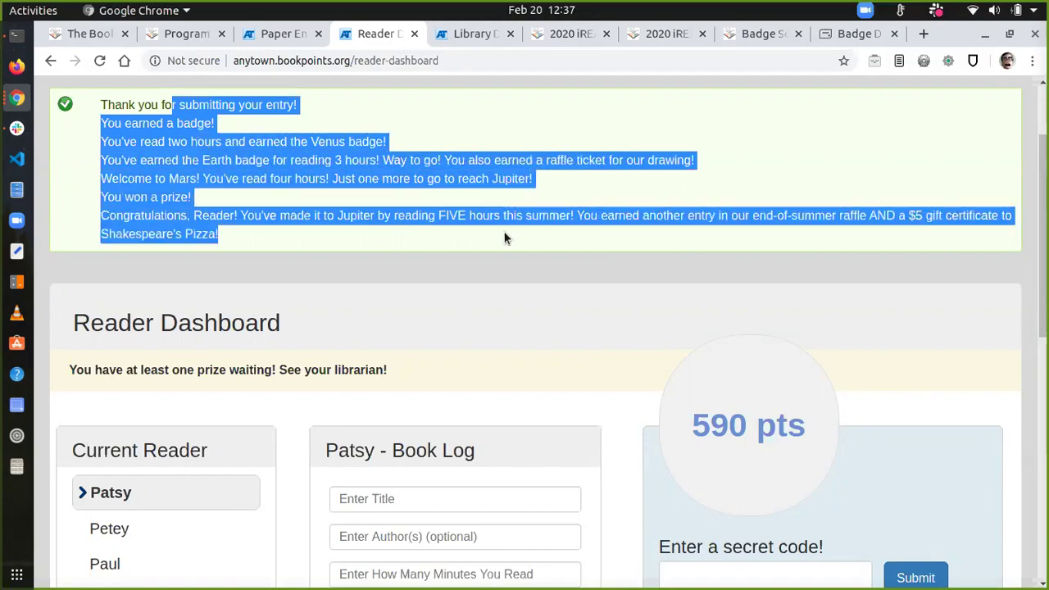
{"action": "scroll", "coordinate": [505, 237], "scroll_direction": "down", "scroll_amount": 5}
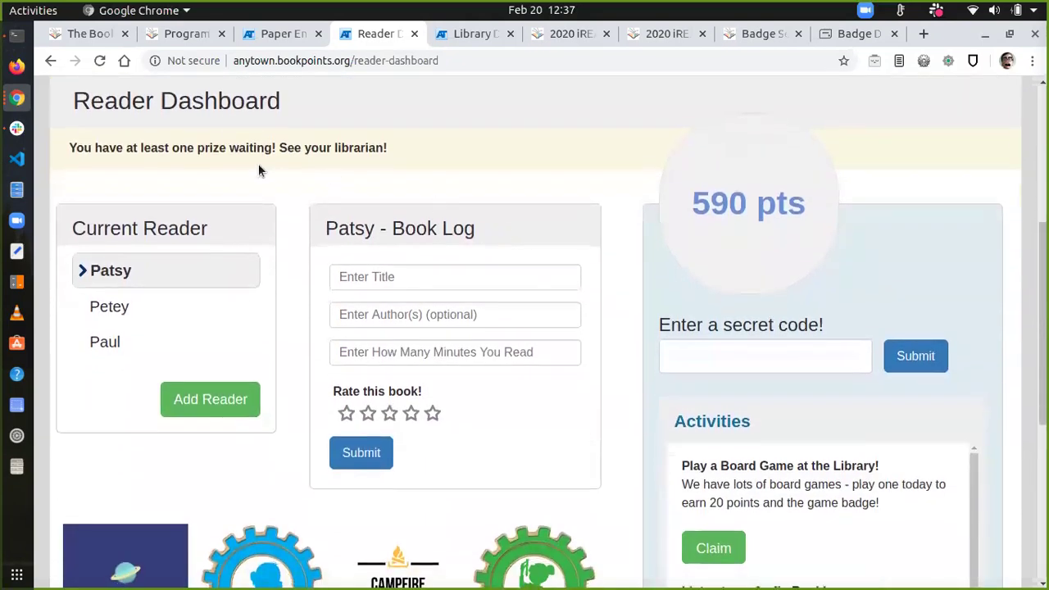
Step: Re-highlight the prize-waiting notice several times to point it out
{"action": "triple_click", "coordinate": [226, 147]}
{"action": "left_click", "coordinate": [226, 147]}
{"action": "triple_click", "coordinate": [226, 148]}
{"action": "left_click", "coordinate": [227, 148]}
{"action": "triple_click", "coordinate": [226, 146]}
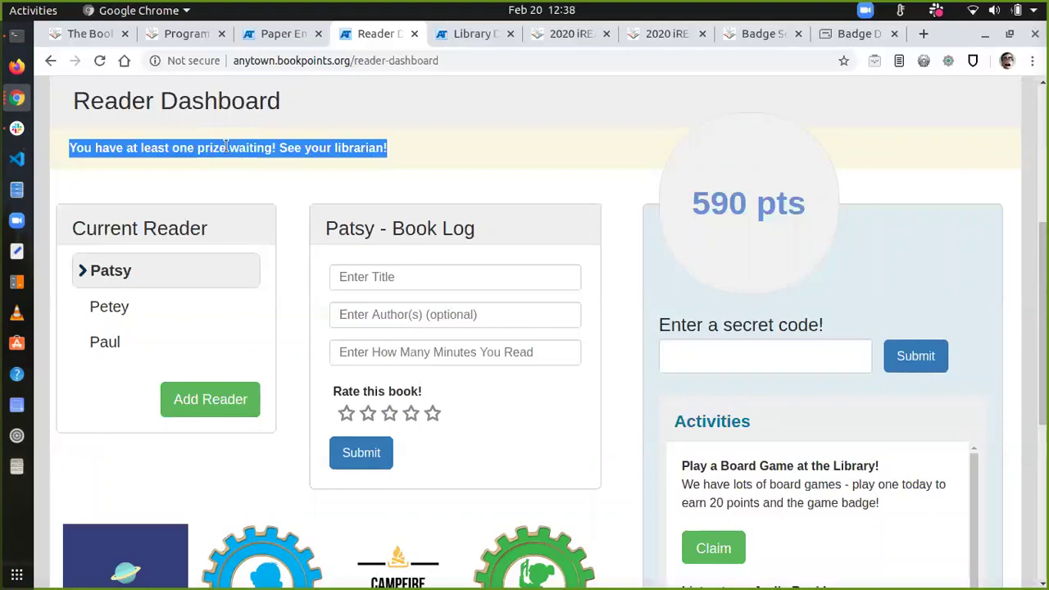
{"action": "scroll", "coordinate": [226, 145], "scroll_direction": "up", "scroll_amount": 2}
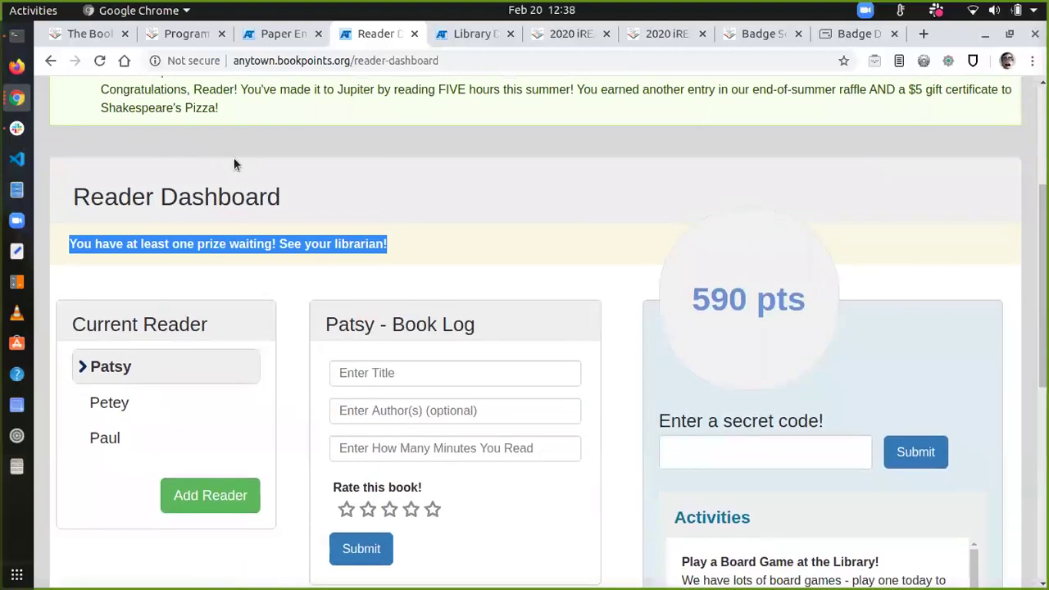
{"action": "left_click", "coordinate": [348, 243]}
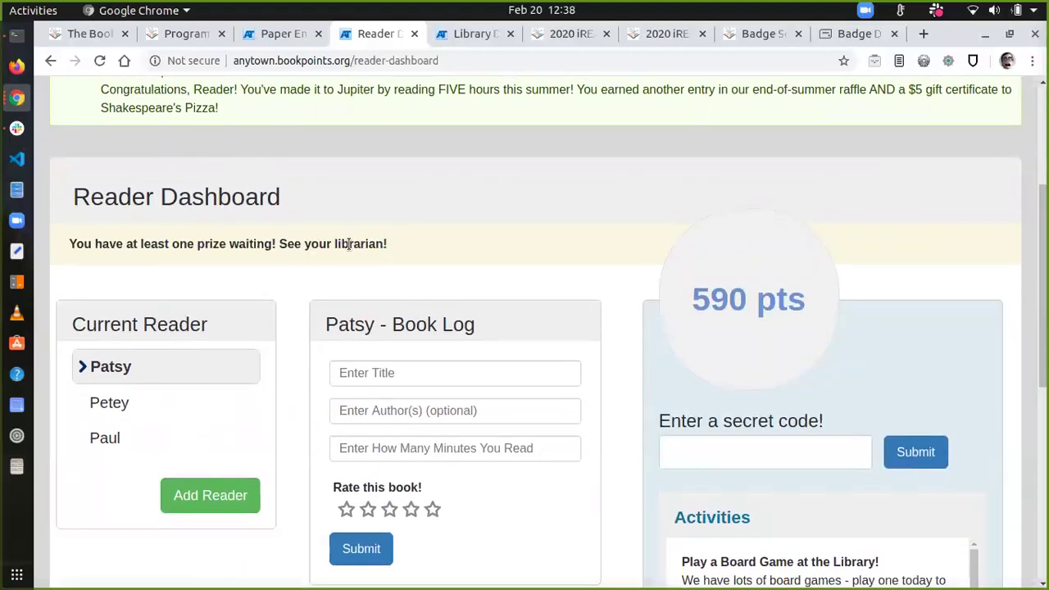
{"action": "triple_click", "coordinate": [349, 244]}
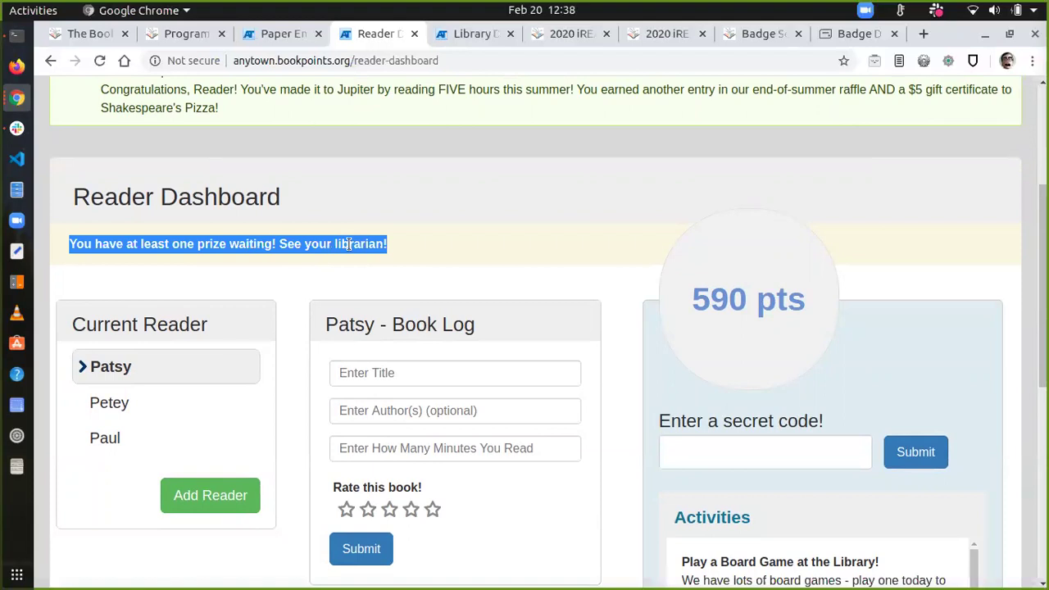
{"action": "triple_click", "coordinate": [260, 244]}
Step: From the admin Readers list, open the first reader's overview showing 590 points, 560 minutes and unclaimed Sample Prize 1
{"action": "left_click", "coordinate": [262, 33]}
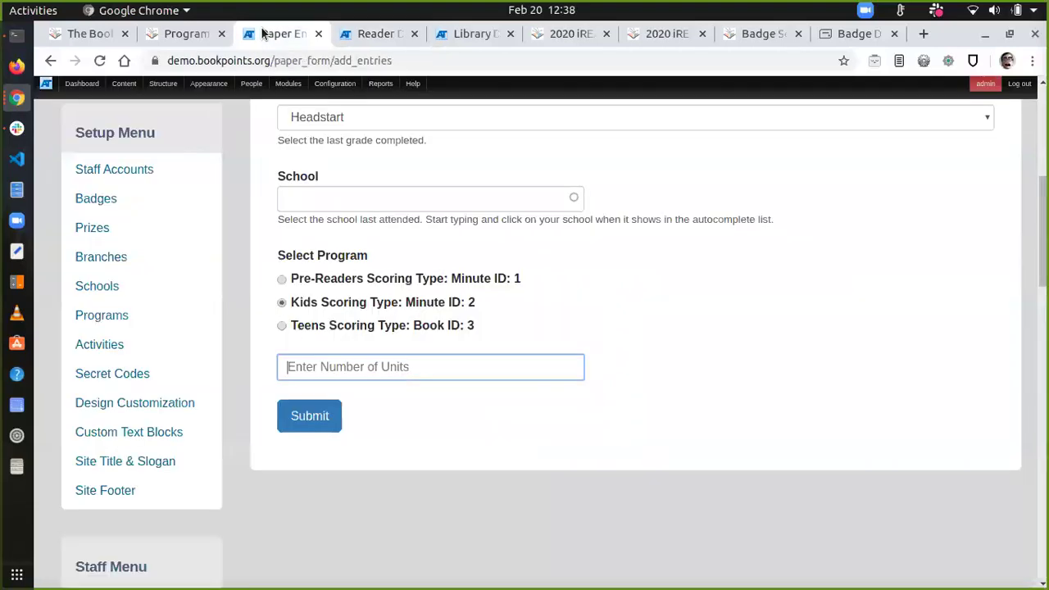
{"action": "scroll", "coordinate": [181, 372], "scroll_direction": "up", "scroll_amount": 3}
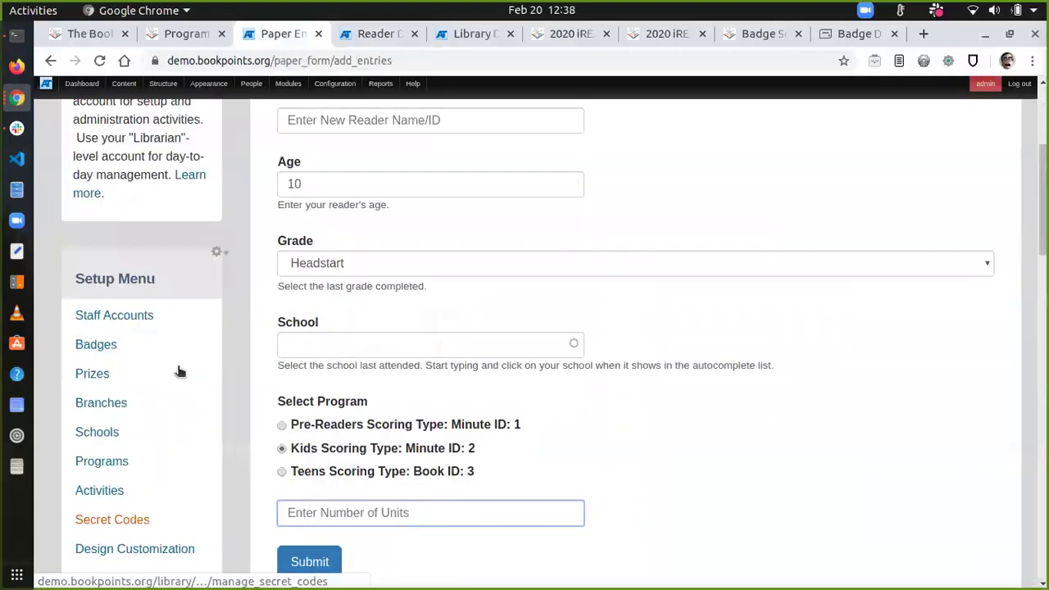
{"action": "scroll", "coordinate": [179, 369], "scroll_direction": "down", "scroll_amount": 5}
{"action": "left_click", "coordinate": [79, 234]}
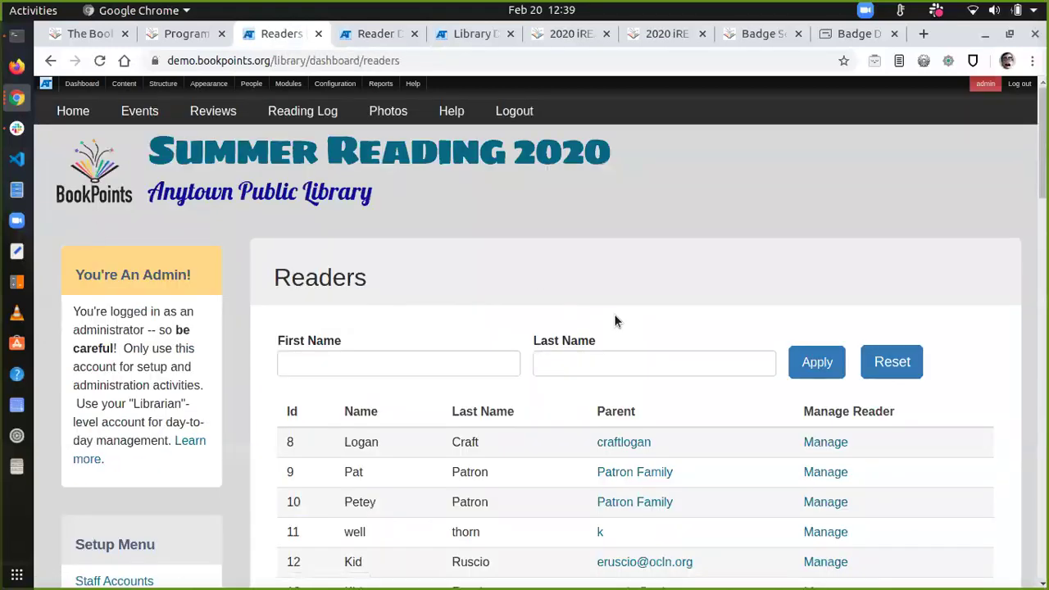
{"action": "scroll", "coordinate": [616, 319], "scroll_direction": "down", "scroll_amount": 5}
{"action": "scroll", "coordinate": [615, 319], "scroll_direction": "down", "scroll_amount": 2}
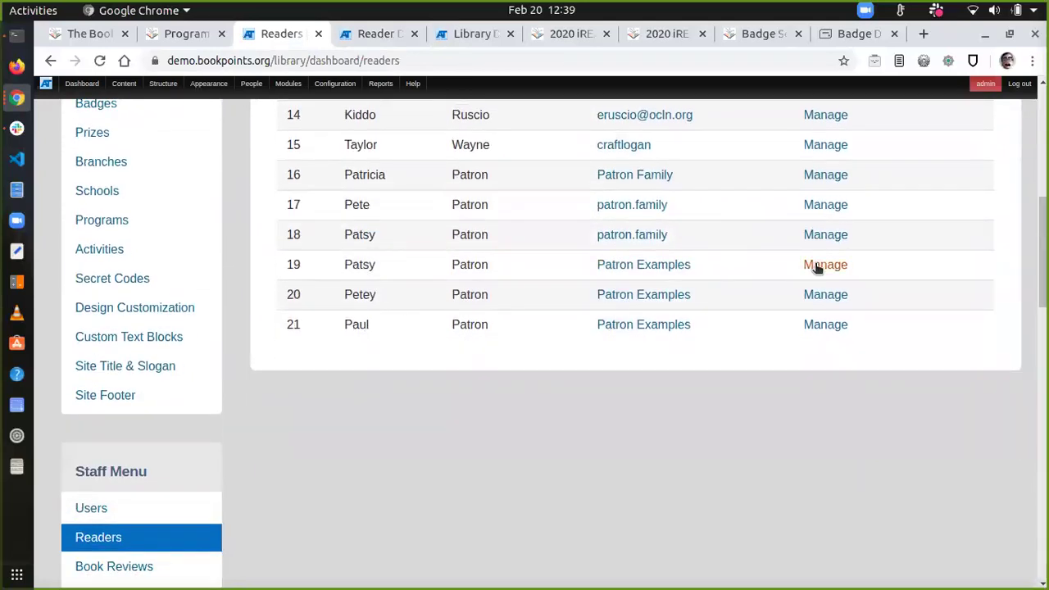
{"action": "left_click", "coordinate": [822, 265]}
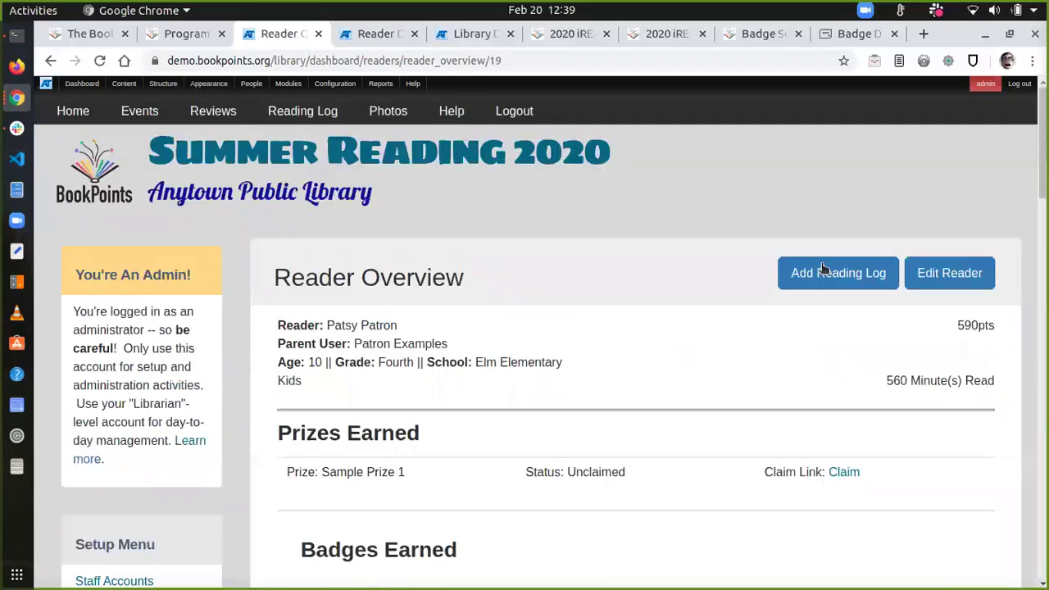
Step: Claim the reader's unclaimed Sample Prize 1, then return to the Summer Reading 2020 home page
{"action": "triple_click", "coordinate": [336, 471]}
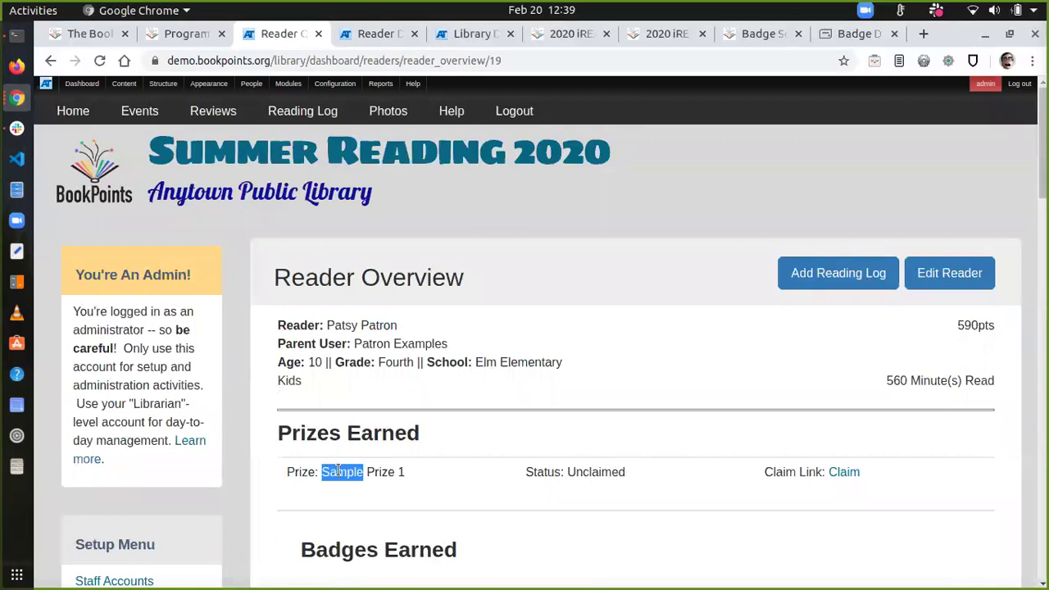
{"action": "left_click", "coordinate": [610, 472]}
{"action": "triple_click", "coordinate": [611, 472]}
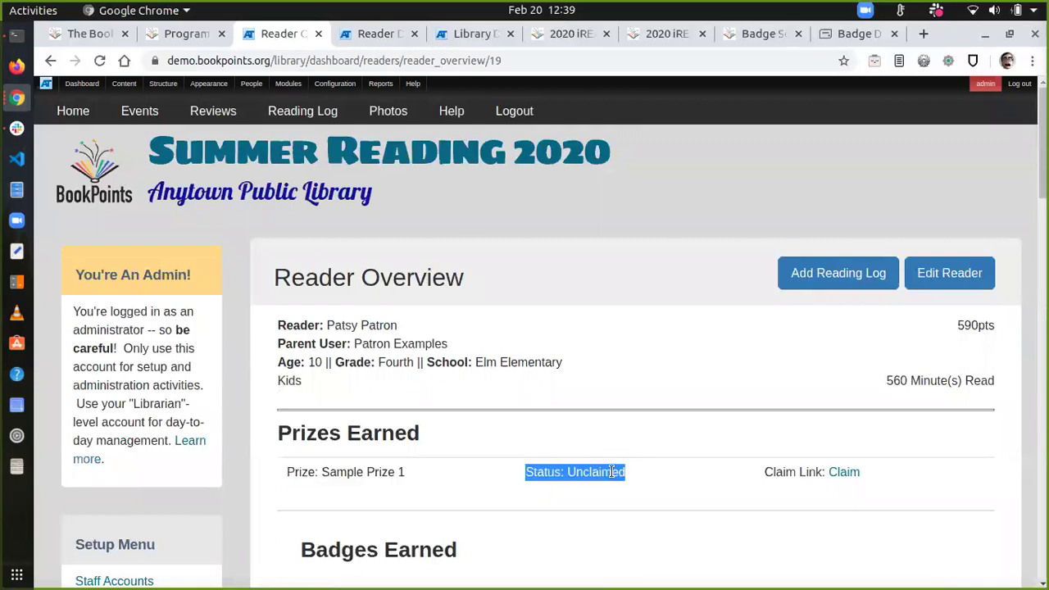
{"action": "left_click", "coordinate": [844, 473]}
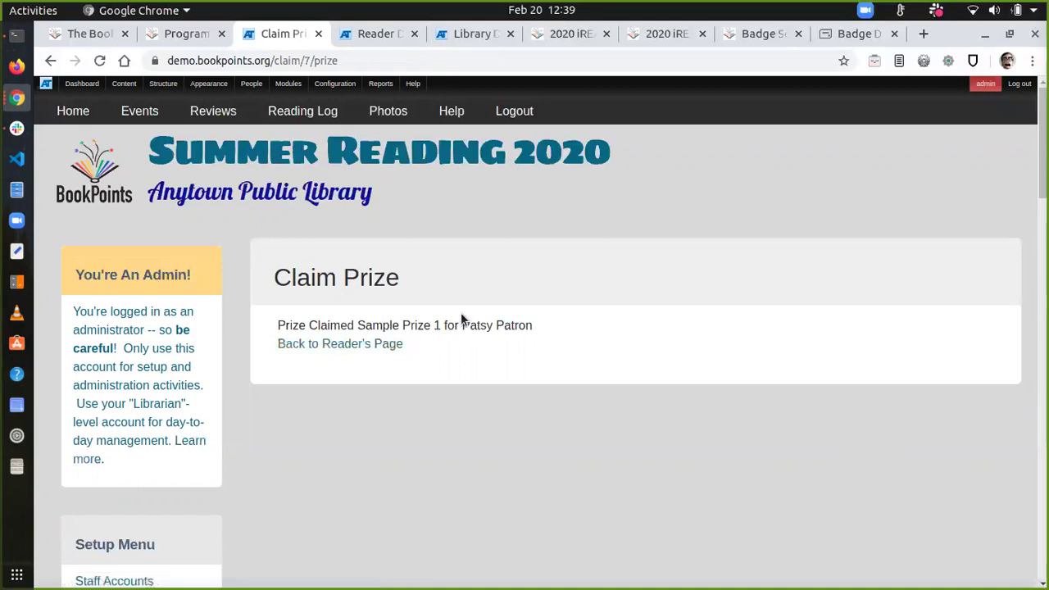
{"action": "left_click", "coordinate": [216, 158]}
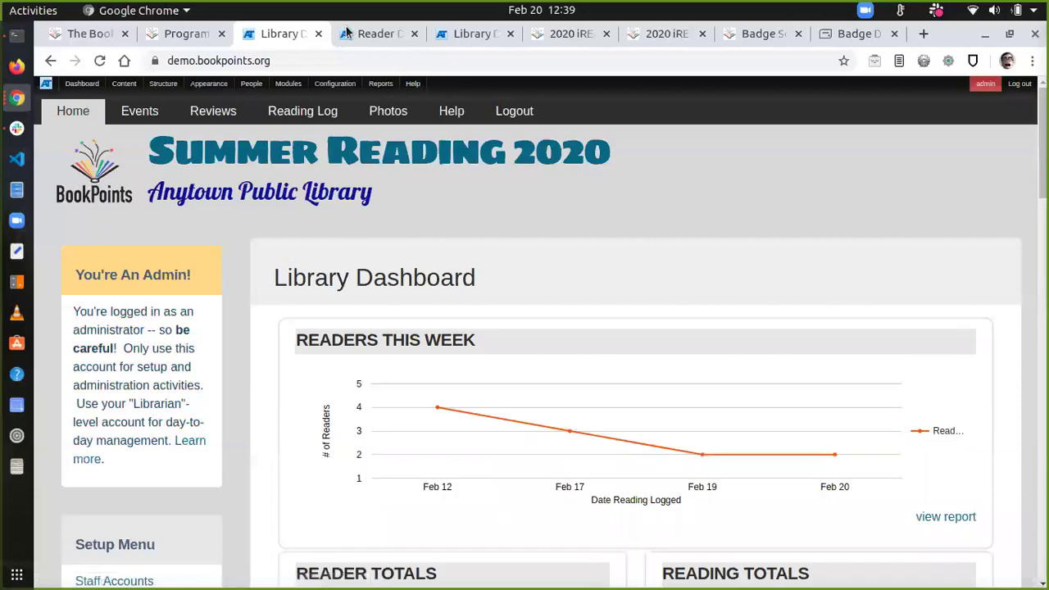
Step: Reload the Reader Dashboard so its prize notice clears
{"action": "left_click", "coordinate": [347, 33]}
{"action": "key", "text": "F5"}
{"action": "scroll", "coordinate": [270, 161], "scroll_direction": "up", "scroll_amount": 1}
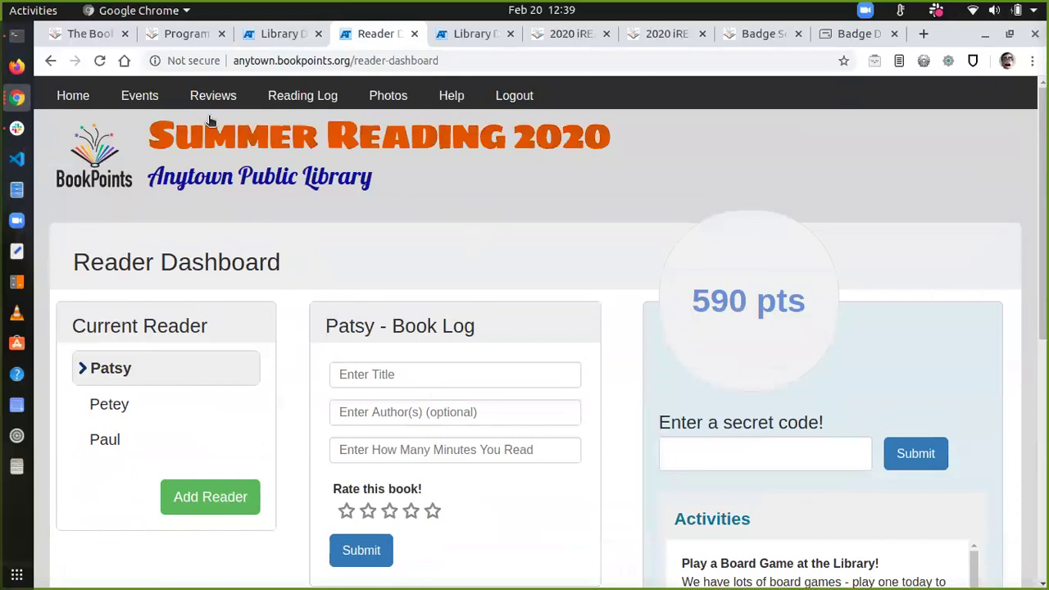
Step: On the Library Dashboard, check the Prize Summary counts claimed Sample Prize 1 and unclaimed Sample Prize 2
{"action": "key", "text": "ctrl+Page_Up"}
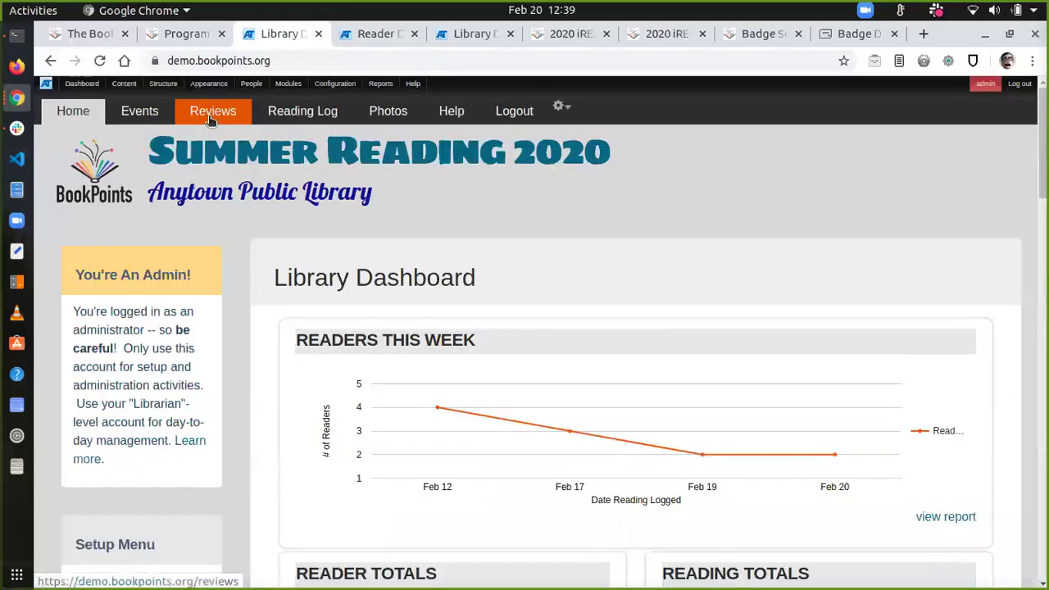
{"action": "scroll", "coordinate": [470, 430], "scroll_direction": "down", "scroll_amount": 15}
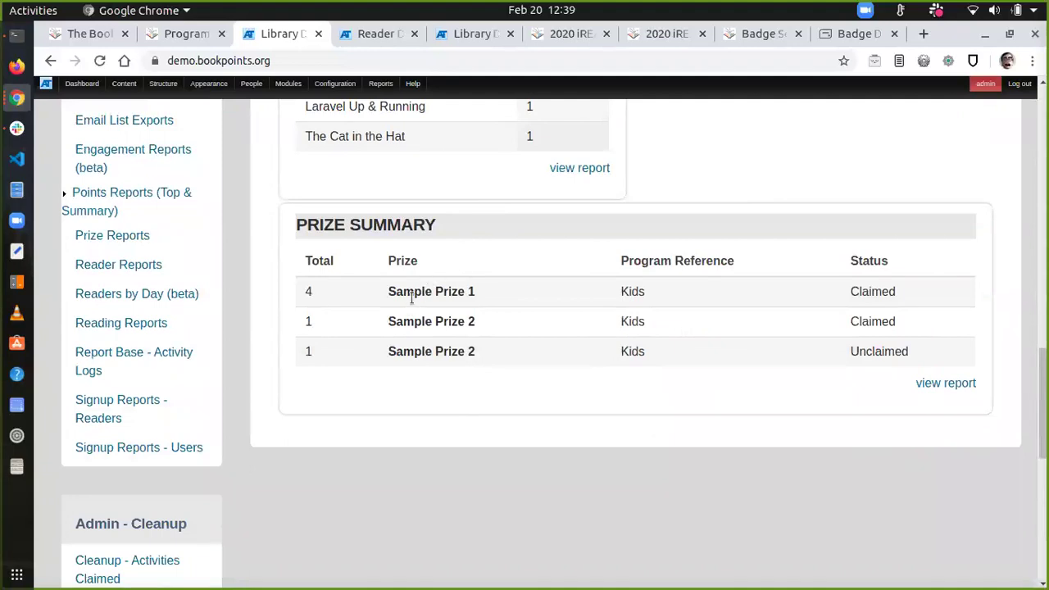
{"action": "triple_click", "coordinate": [417, 288]}
{"action": "left_click", "coordinate": [421, 287]}
{"action": "triple_click", "coordinate": [434, 353]}
{"action": "left_click", "coordinate": [434, 352]}
{"action": "scroll", "coordinate": [317, 349], "scroll_direction": "up", "scroll_amount": 15}
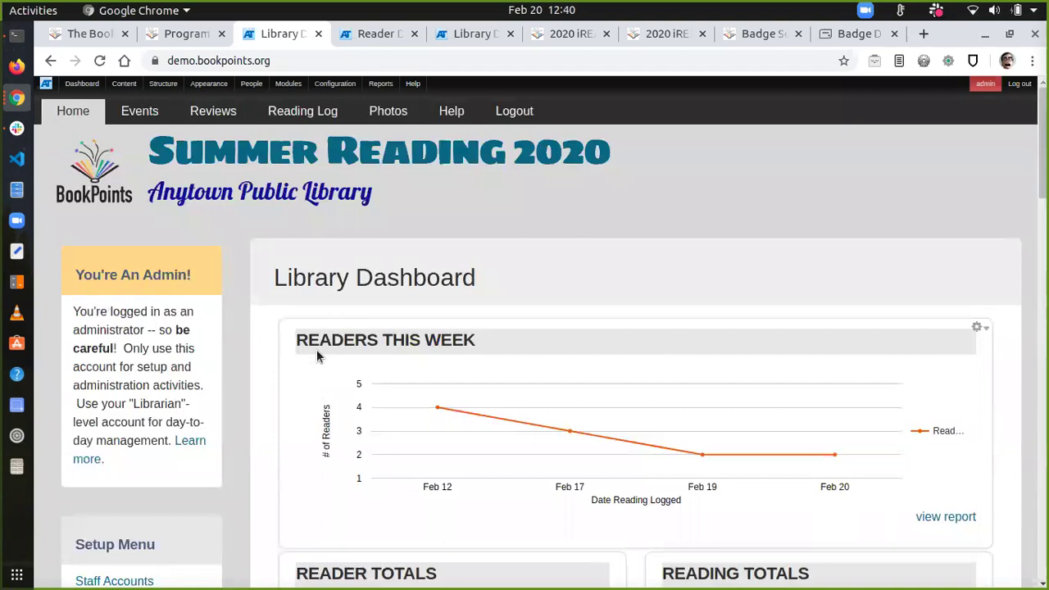
{"action": "left_click", "coordinate": [338, 39]}
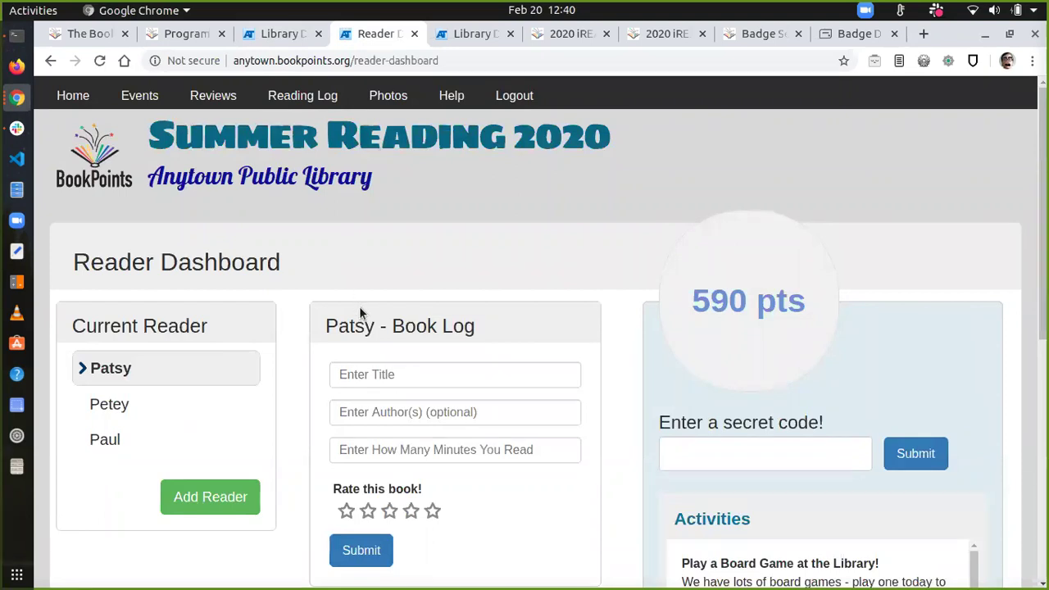
{"action": "scroll", "coordinate": [359, 306], "scroll_direction": "down", "scroll_amount": 1}
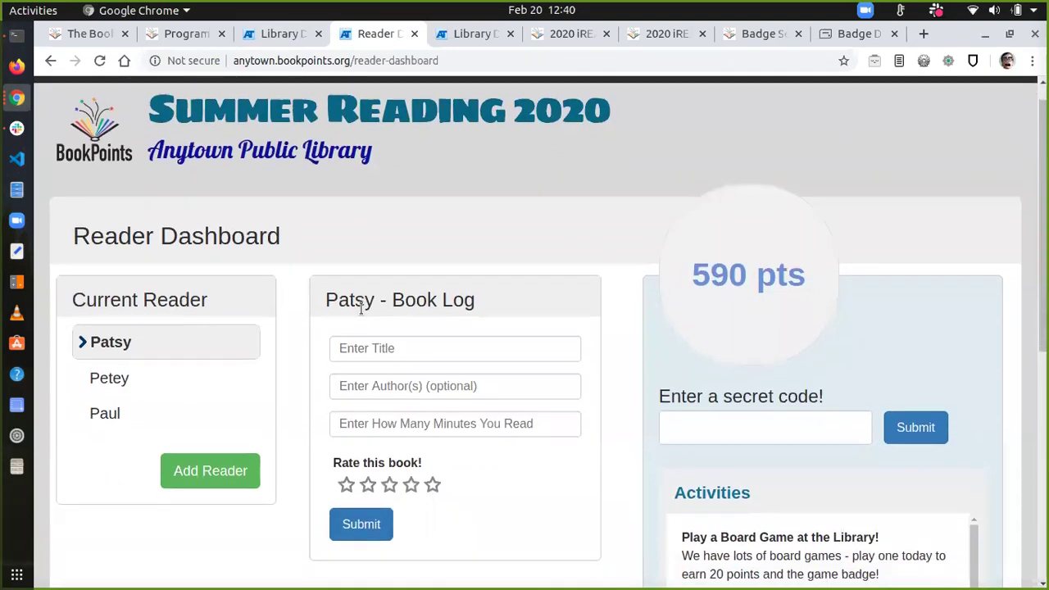
{"action": "scroll", "coordinate": [361, 308], "scroll_direction": "down", "scroll_amount": 1}
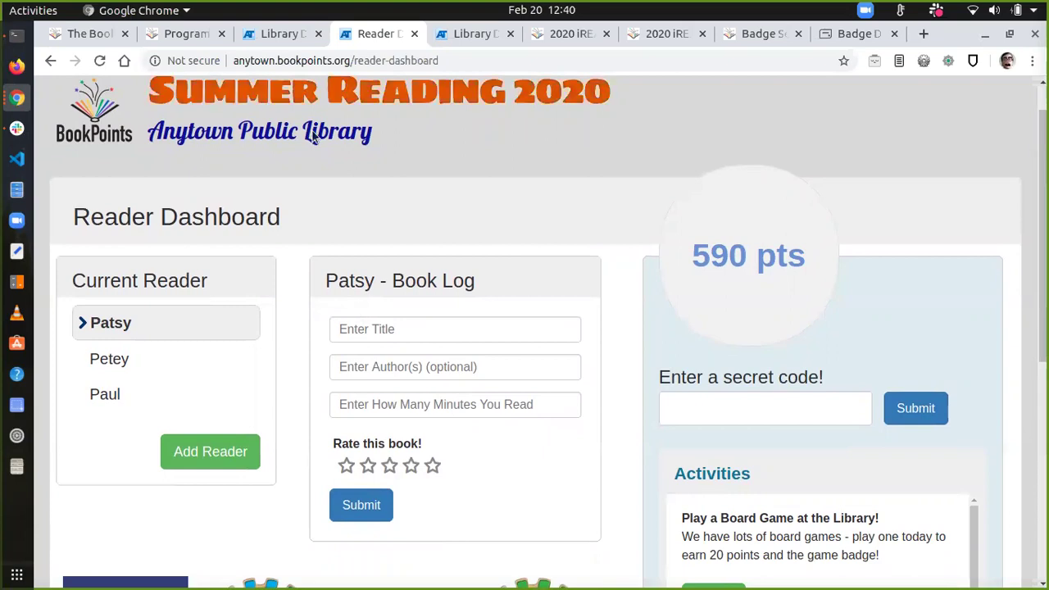
{"action": "left_click", "coordinate": [259, 36]}
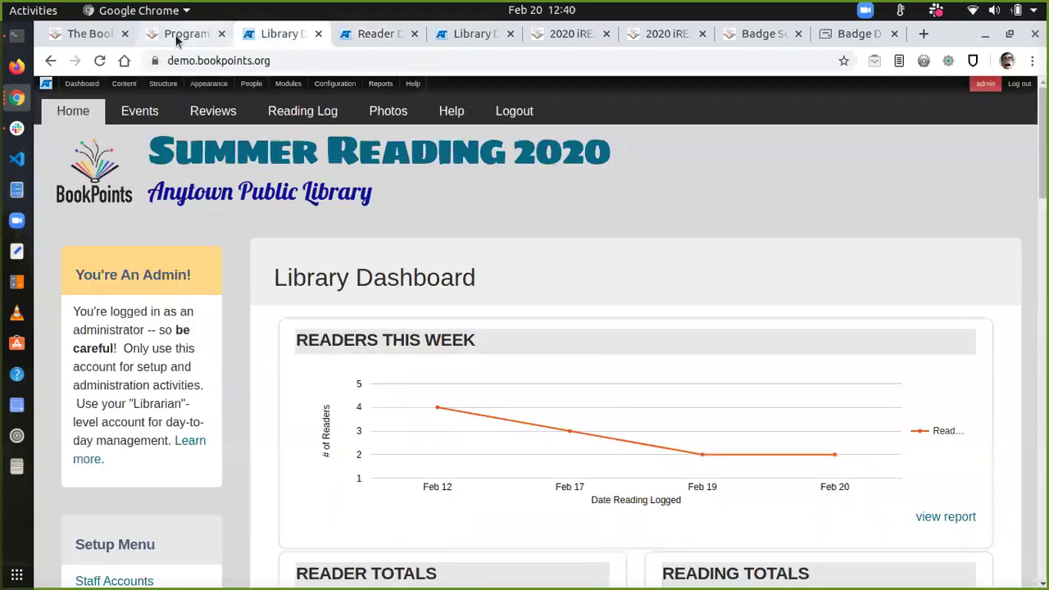
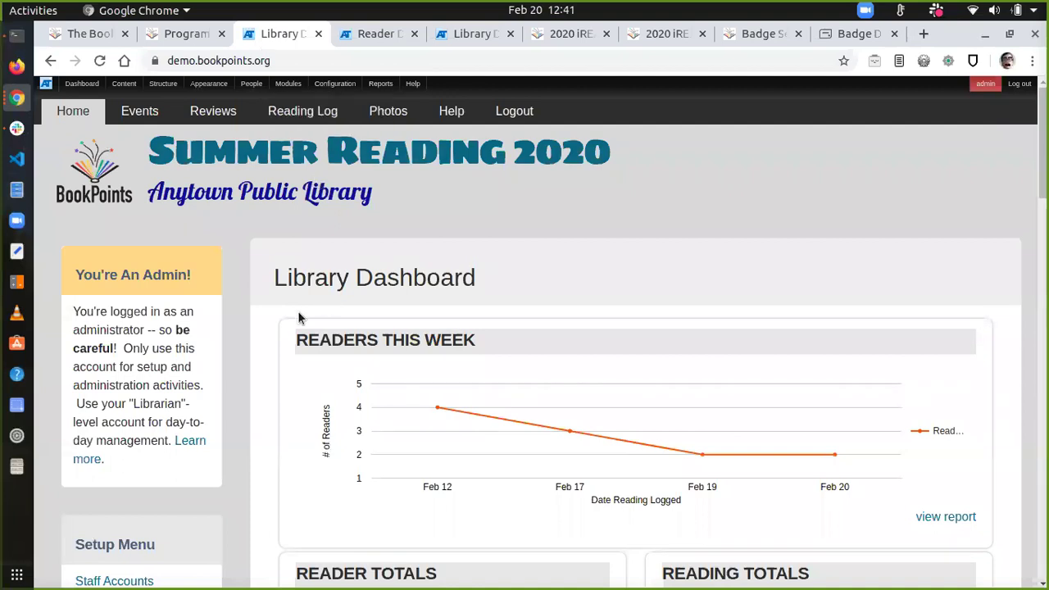
Step: Show the reader dashboard's book log, points, activities and badges such as Space Buff and Campfire Badge
{"action": "key", "text": "ctrl+Tab"}
{"action": "scroll", "coordinate": [482, 288], "scroll_direction": "up", "scroll_amount": 1}
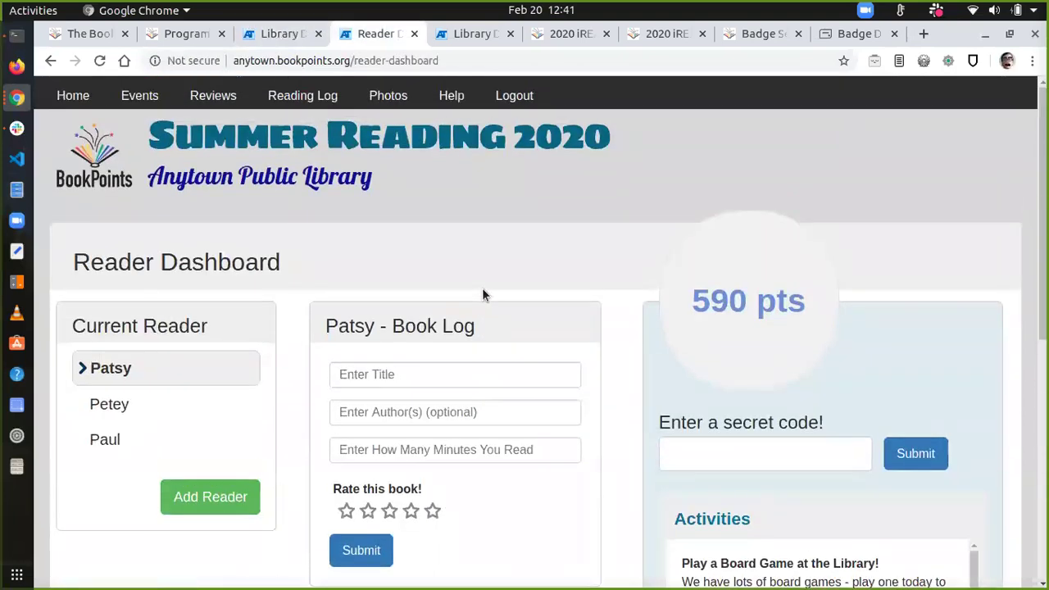
{"action": "scroll", "coordinate": [481, 295], "scroll_direction": "down", "scroll_amount": 5}
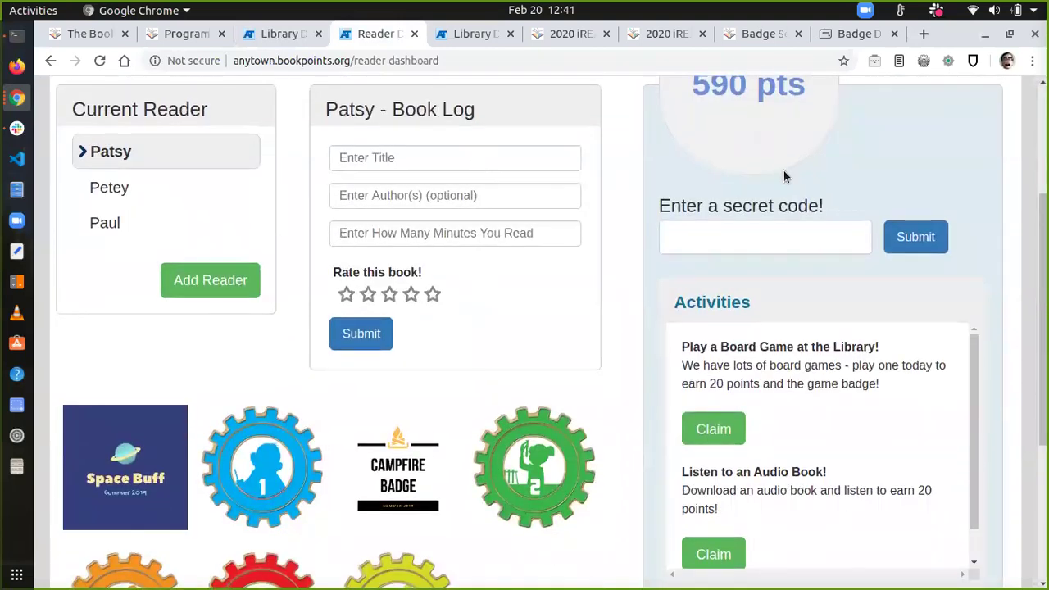
{"action": "scroll", "coordinate": [736, 464], "scroll_direction": "down", "scroll_amount": 1}
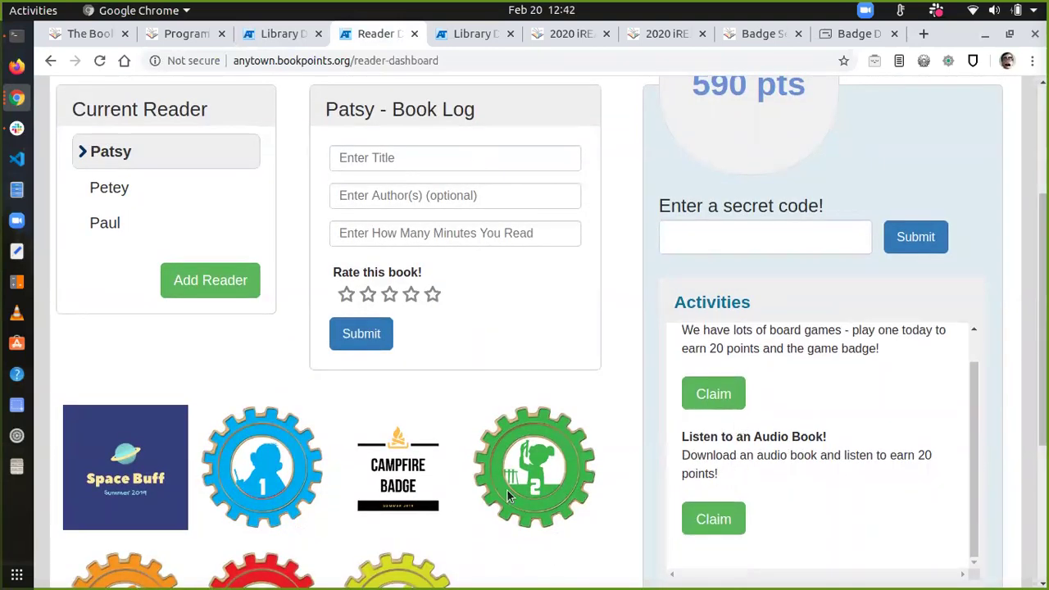
{"action": "scroll", "coordinate": [455, 519], "scroll_direction": "down", "scroll_amount": 5}
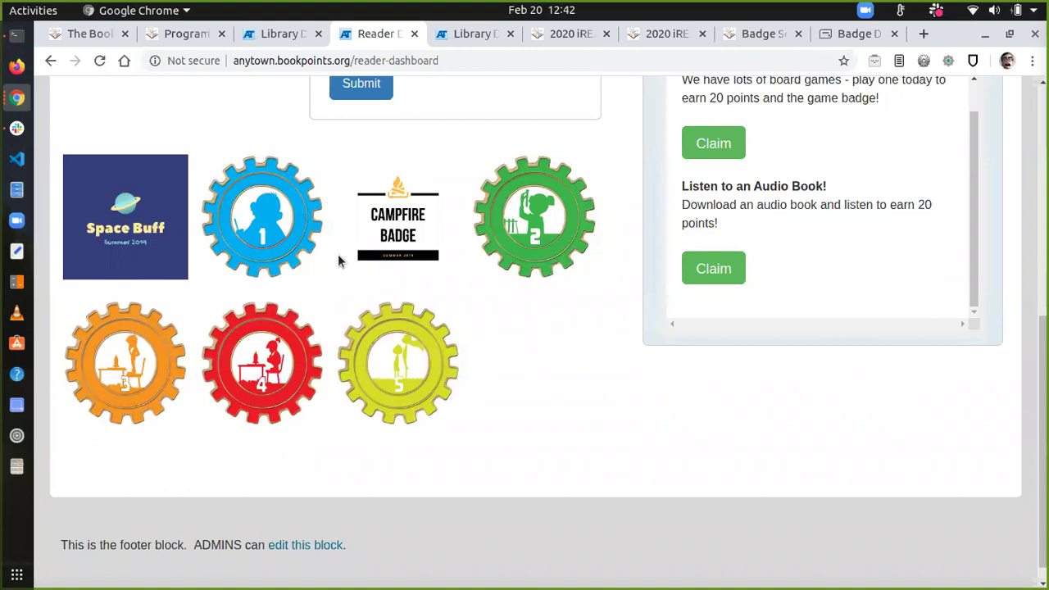
{"action": "scroll", "coordinate": [340, 260], "scroll_direction": "up", "scroll_amount": 6}
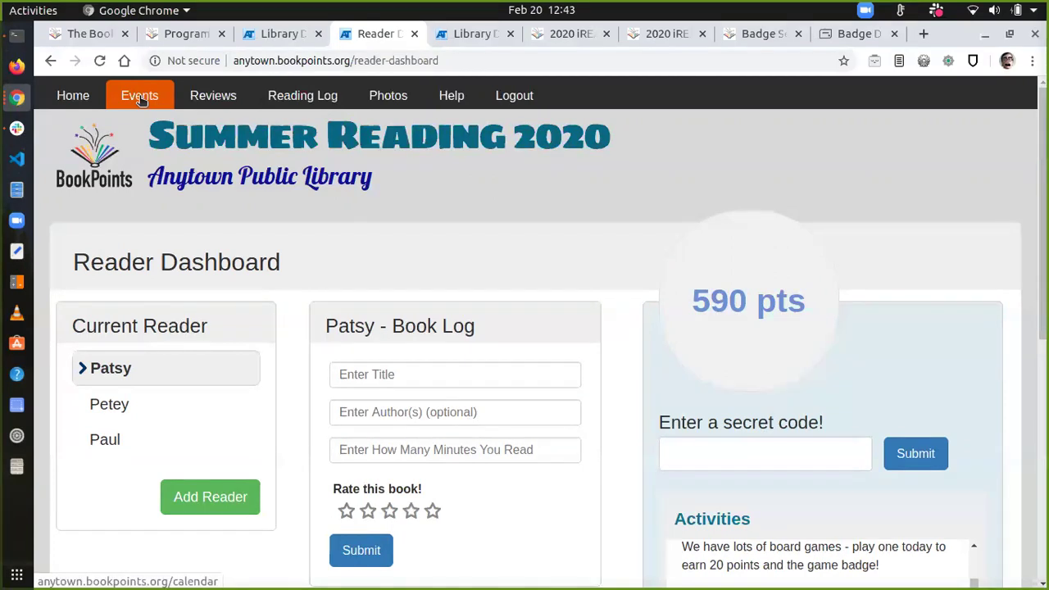
Step: Browse the Events calendar, Book Reviews and Photo gallery pages, ending on Book Reviews
{"action": "left_click", "coordinate": [139, 97]}
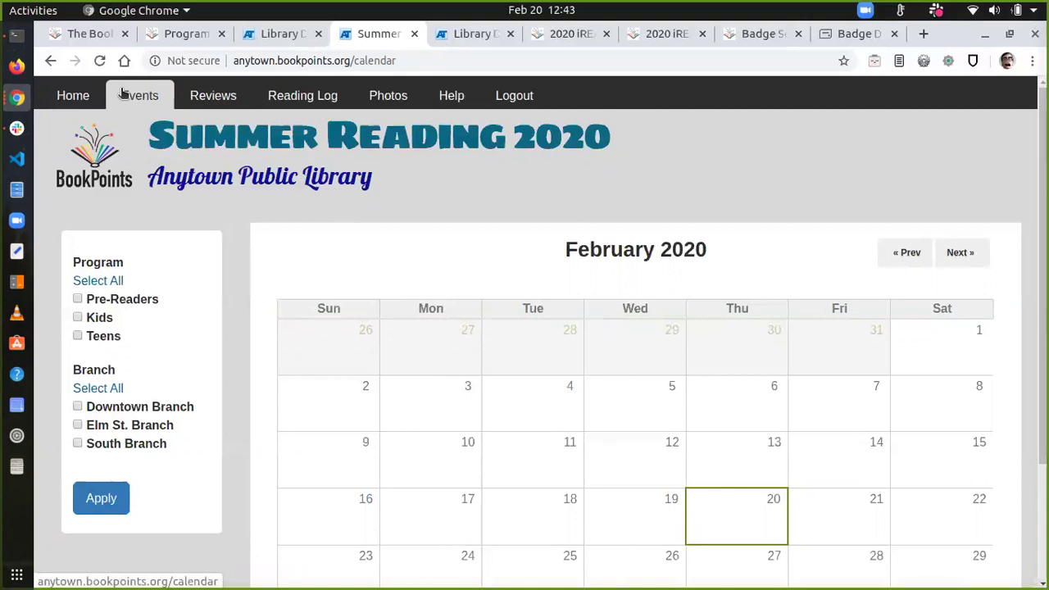
{"action": "left_click", "coordinate": [201, 96]}
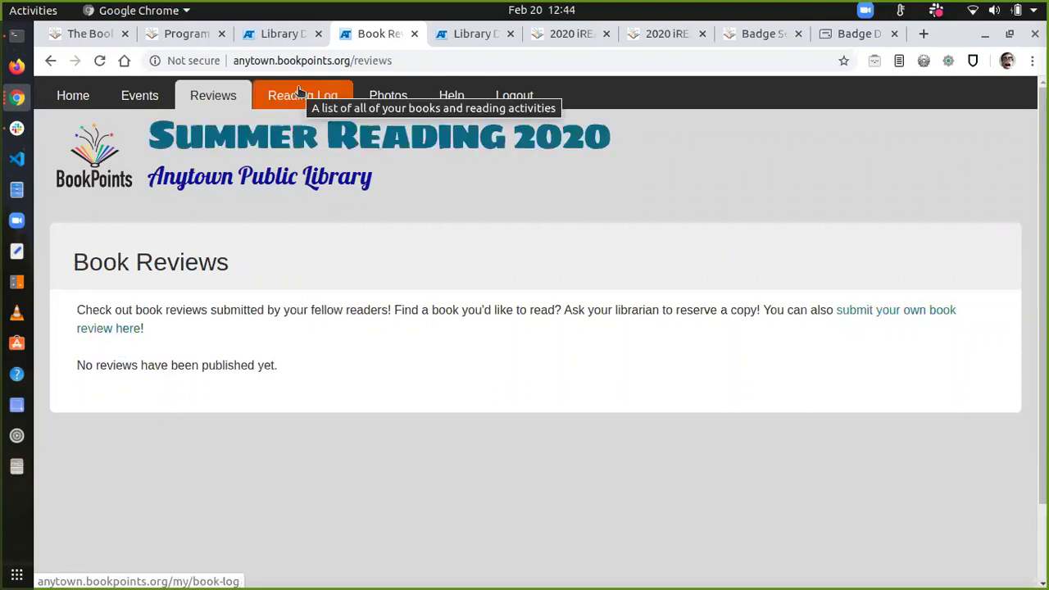
{"action": "left_click", "coordinate": [378, 95]}
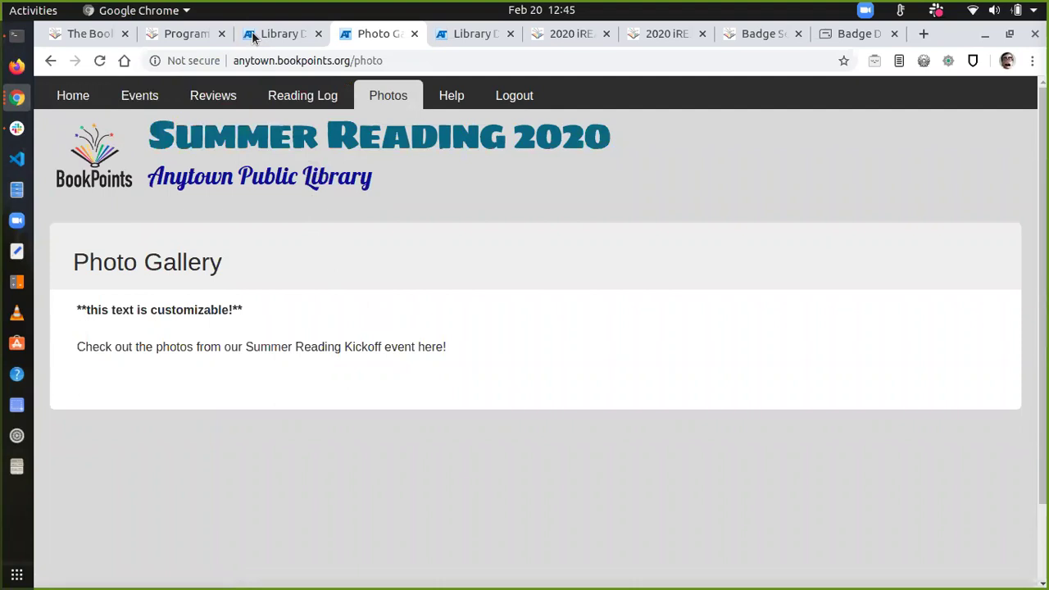
{"action": "left_click", "coordinate": [213, 95]}
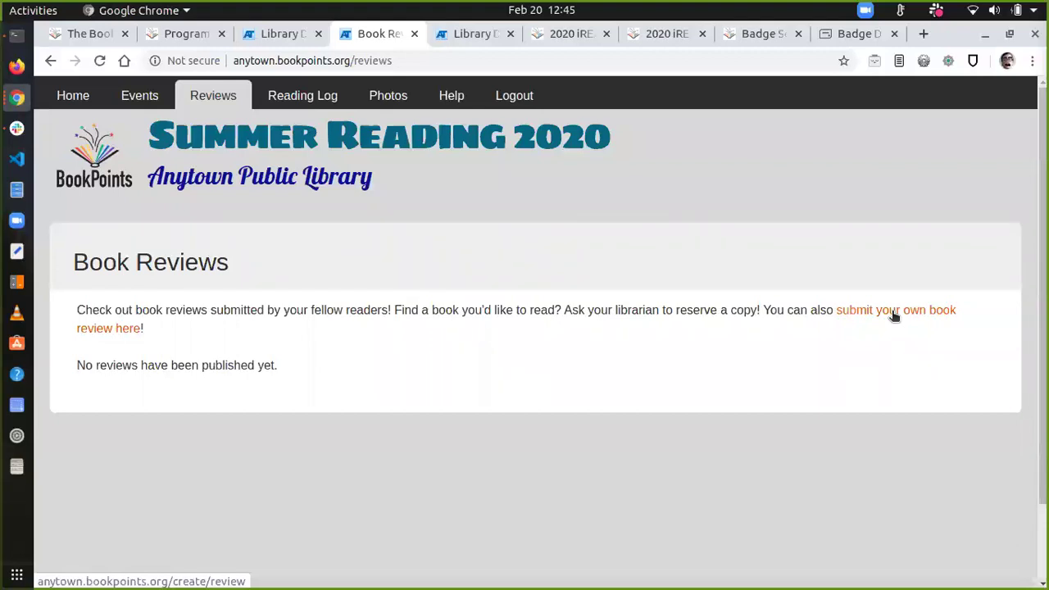
Step: Bring up the Create Review form and look over its title, author, reviewer and review fields
{"action": "left_click", "coordinate": [893, 316]}
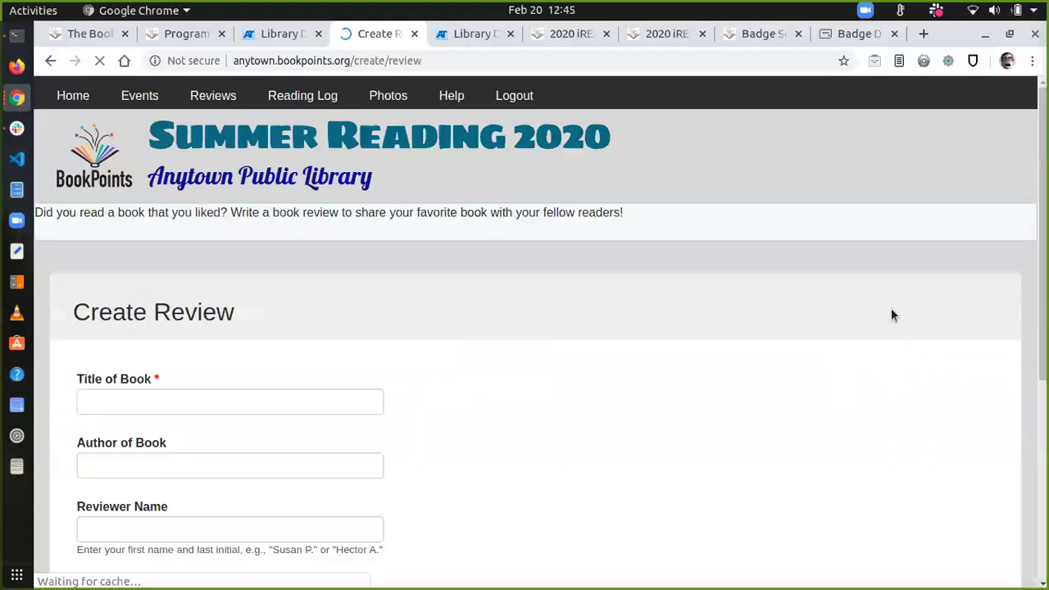
{"action": "scroll", "coordinate": [632, 425], "scroll_direction": "down", "scroll_amount": 5}
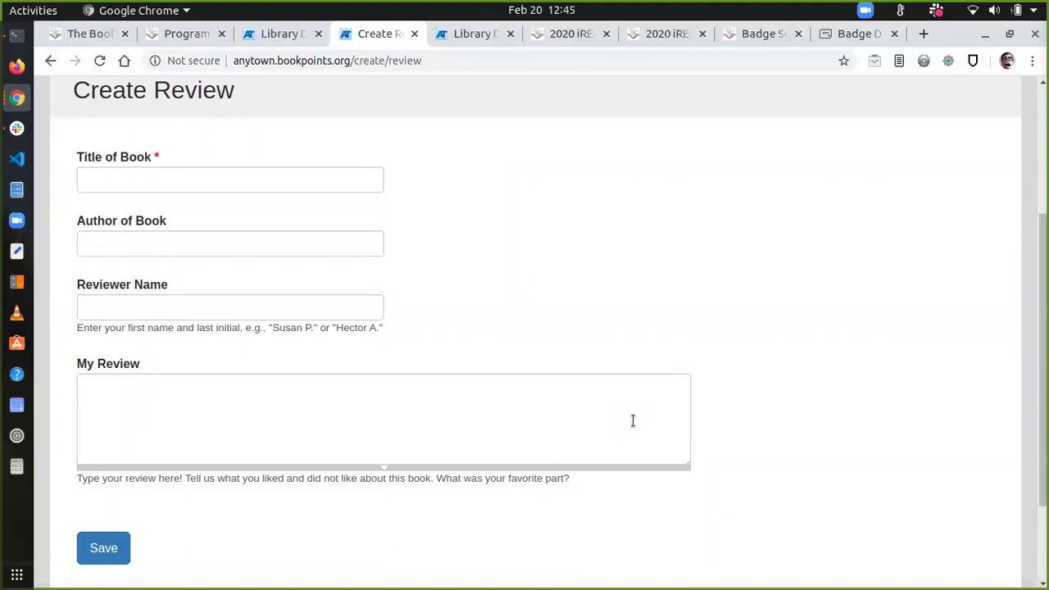
{"action": "scroll", "coordinate": [632, 420], "scroll_direction": "up", "scroll_amount": 5}
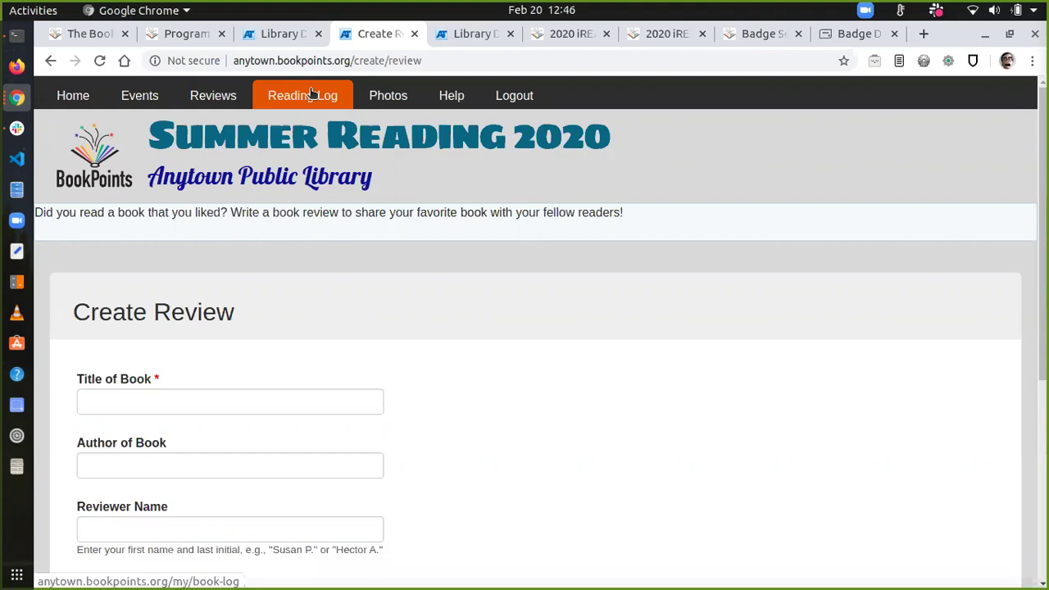
Step: From the admin dashboard, start a new Book List via Content > Add content
{"action": "left_click", "coordinate": [232, 29]}
{"action": "mouse_move", "coordinate": [161, 85]}
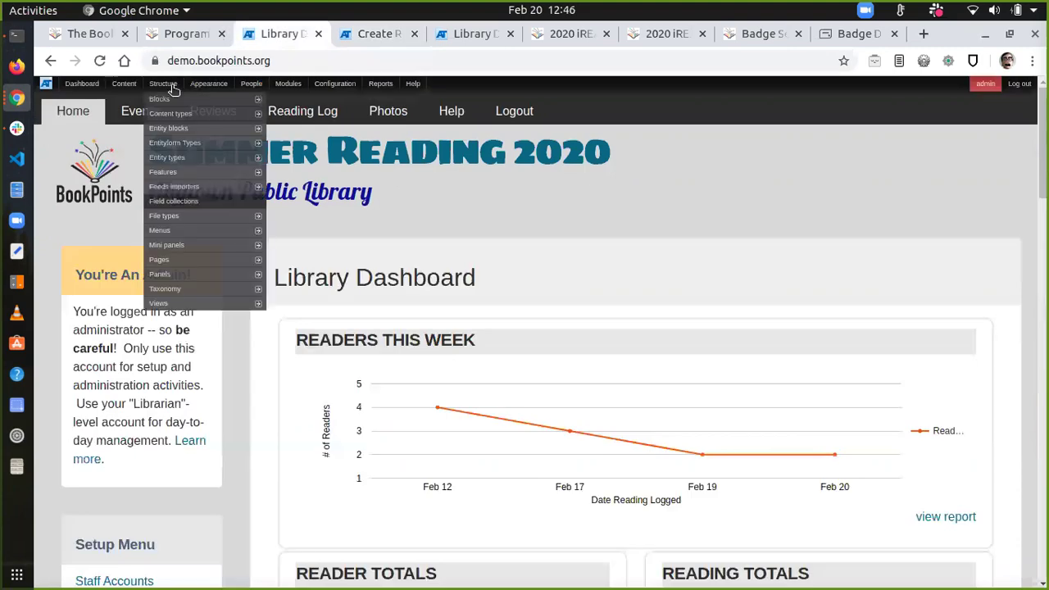
{"action": "mouse_move", "coordinate": [124, 84]}
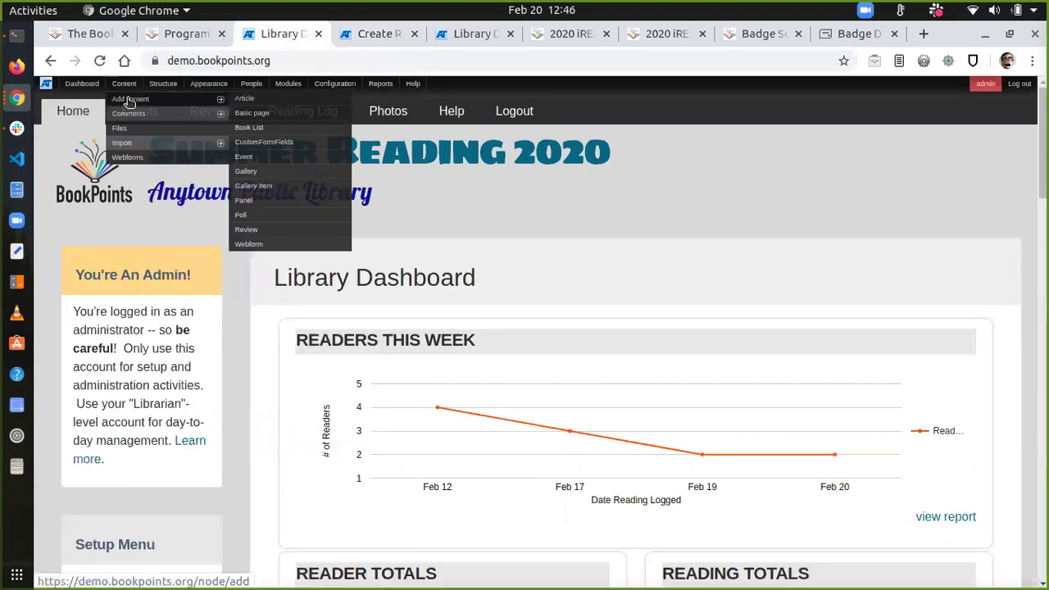
{"action": "left_click", "coordinate": [258, 131]}
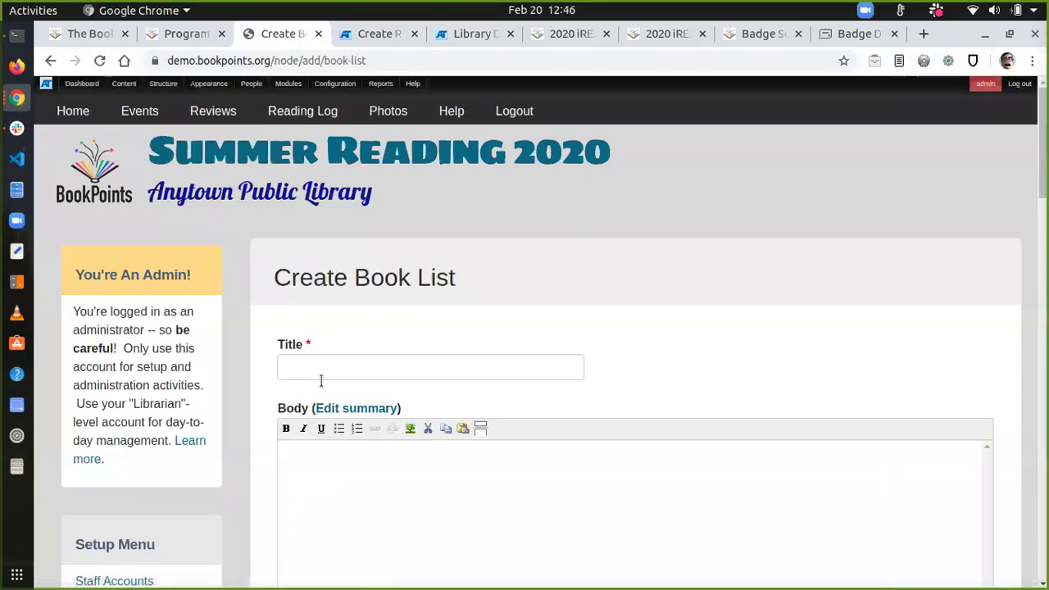
{"action": "scroll", "coordinate": [321, 400], "scroll_direction": "down", "scroll_amount": 8}
{"action": "scroll", "coordinate": [320, 402], "scroll_direction": "up", "scroll_amount": 5}
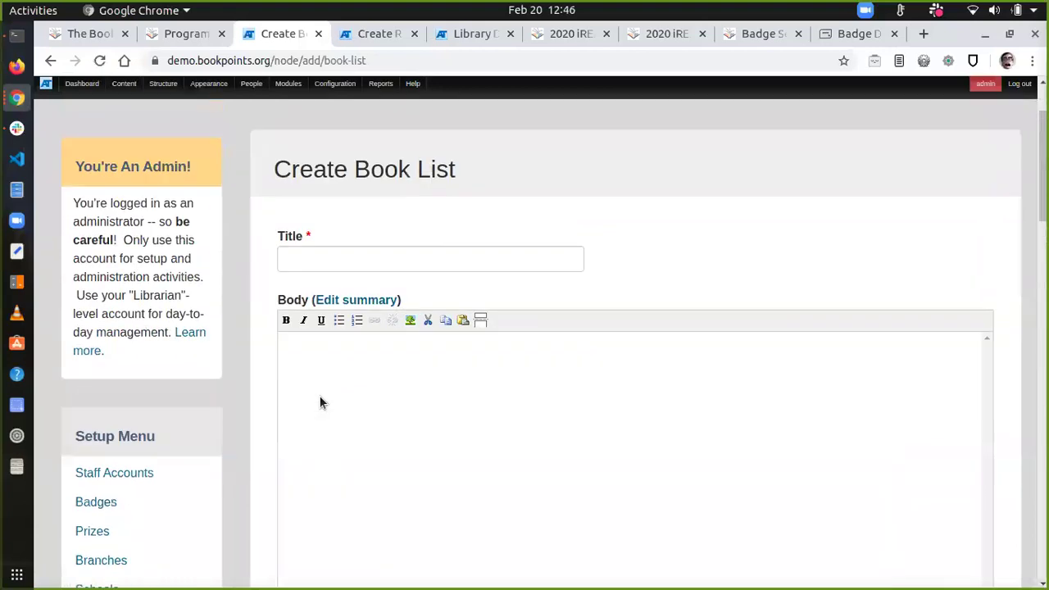
{"action": "scroll", "coordinate": [321, 403], "scroll_direction": "up", "scroll_amount": 3}
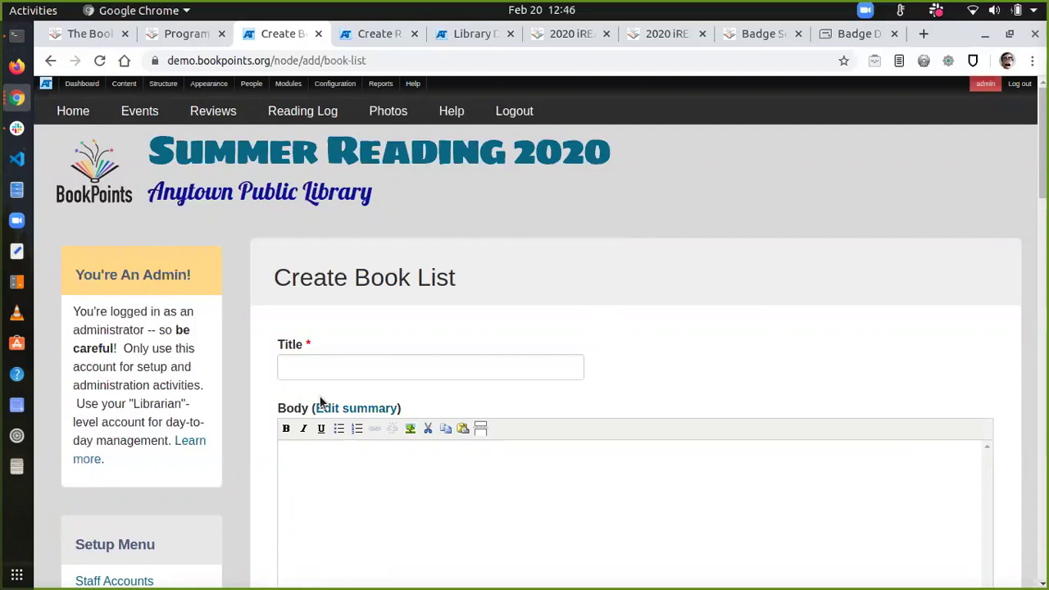
Step: Enter title 'Harry Potter Series' and body 'IT's overrated.', then save the list
{"action": "left_click", "coordinate": [322, 362]}
{"action": "type", "text": "Harry Potte"}
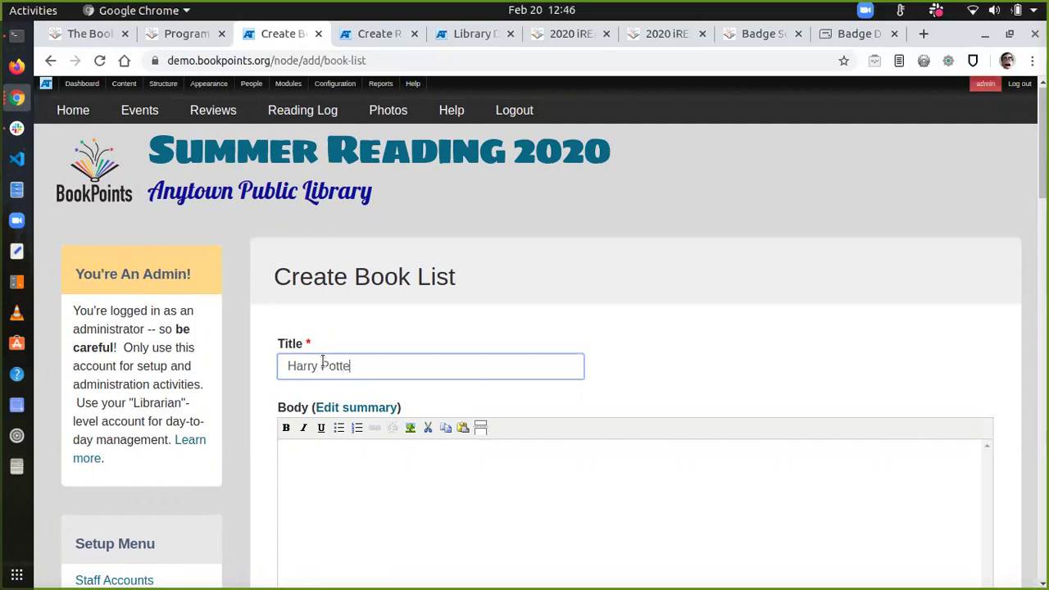
{"action": "type", "text": "r Series"}
{"action": "left_click", "coordinate": [335, 482]}
{"action": "type", "text": "IT's overr"}
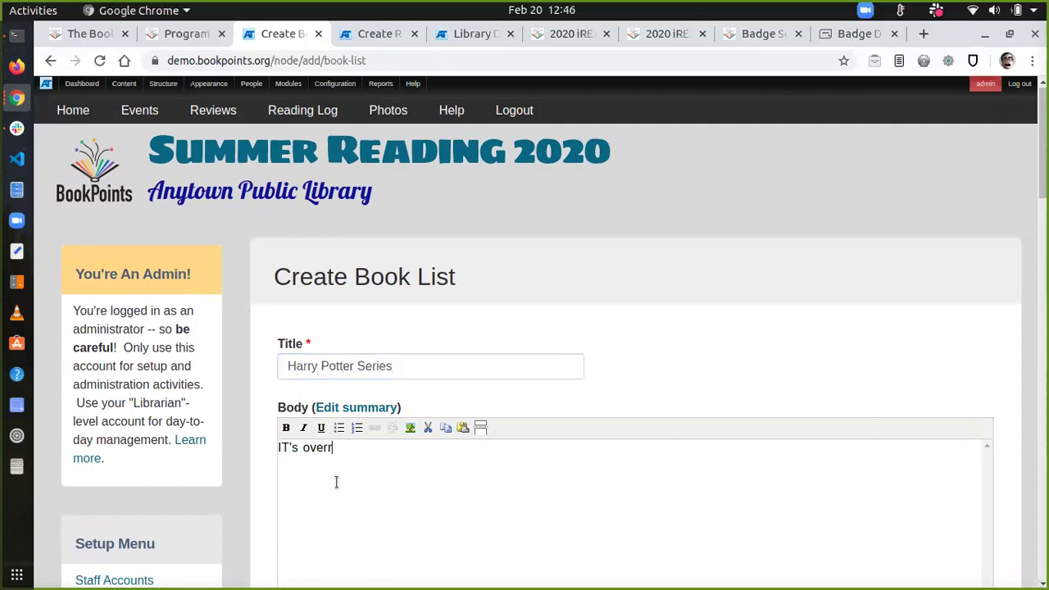
{"action": "type", "text": "ated."}
{"action": "scroll", "coordinate": [335, 482], "scroll_direction": "down", "scroll_amount": 5}
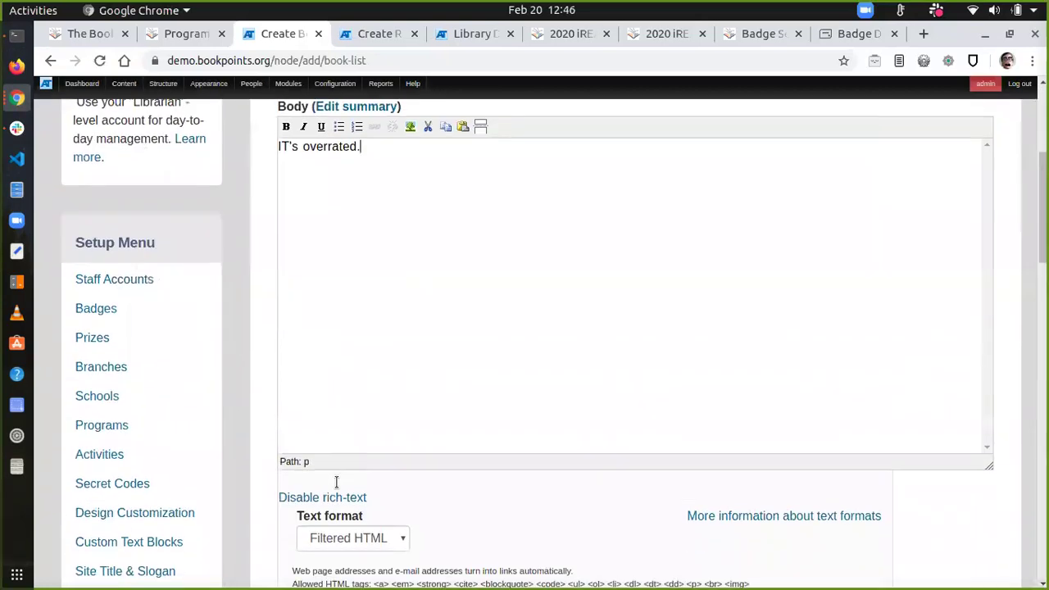
{"action": "scroll", "coordinate": [323, 556], "scroll_direction": "down", "scroll_amount": 7}
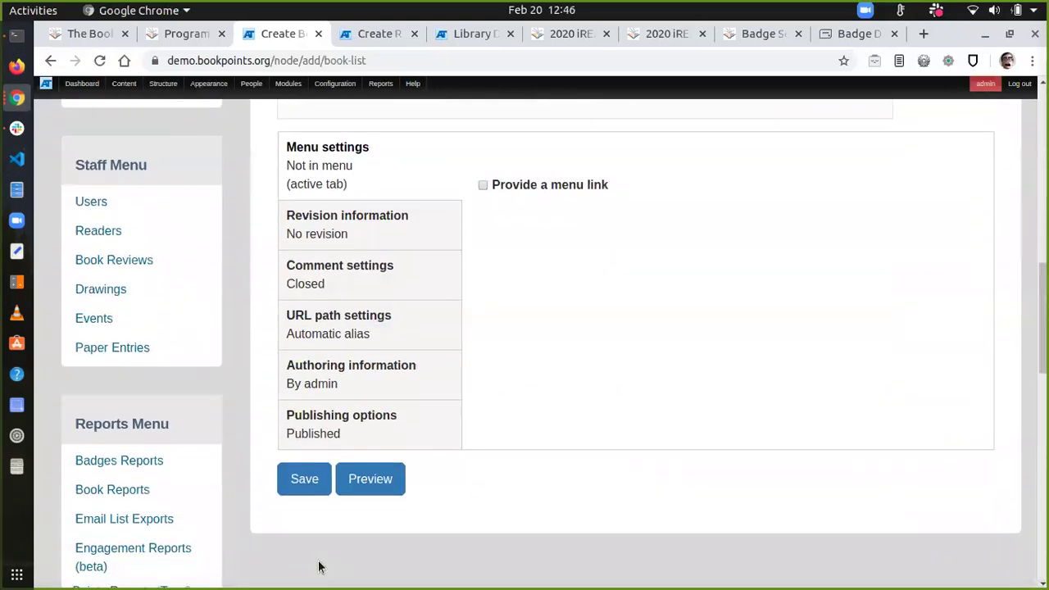
{"action": "left_click", "coordinate": [305, 485]}
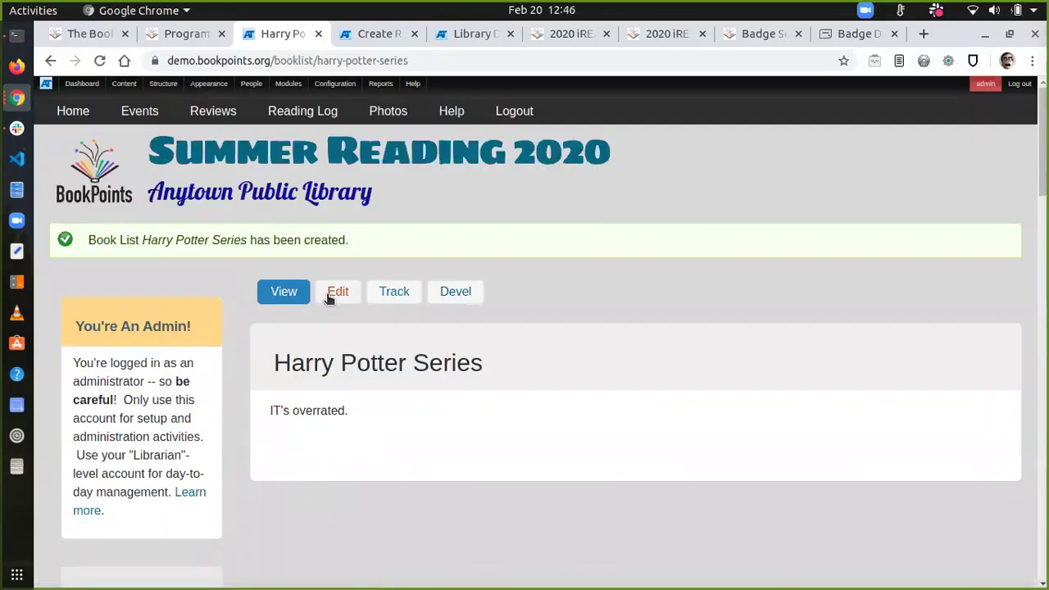
{"action": "left_click", "coordinate": [343, 293]}
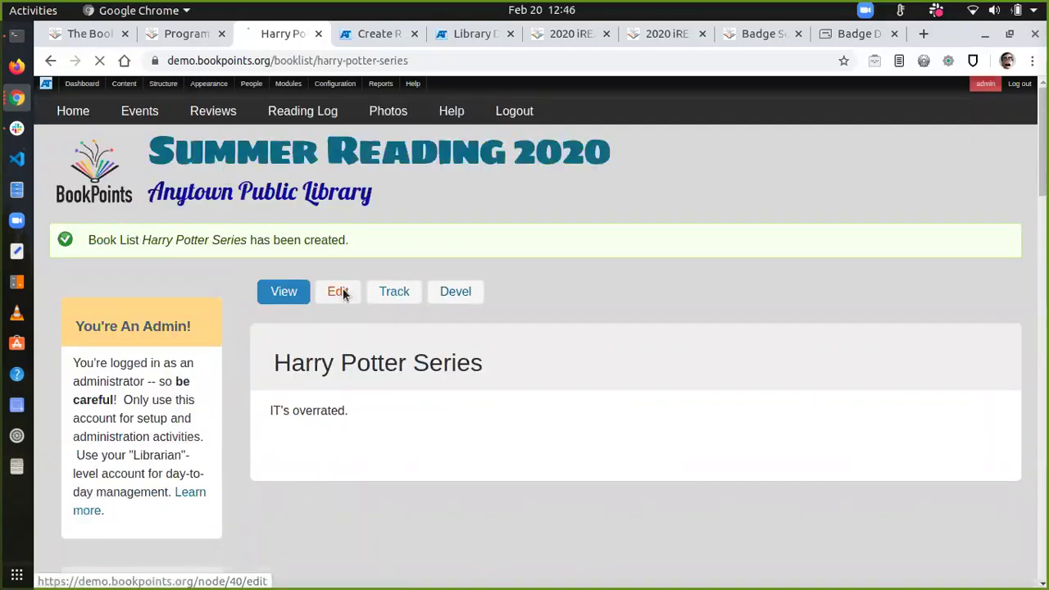
{"action": "scroll", "coordinate": [272, 466], "scroll_direction": "down", "scroll_amount": 5}
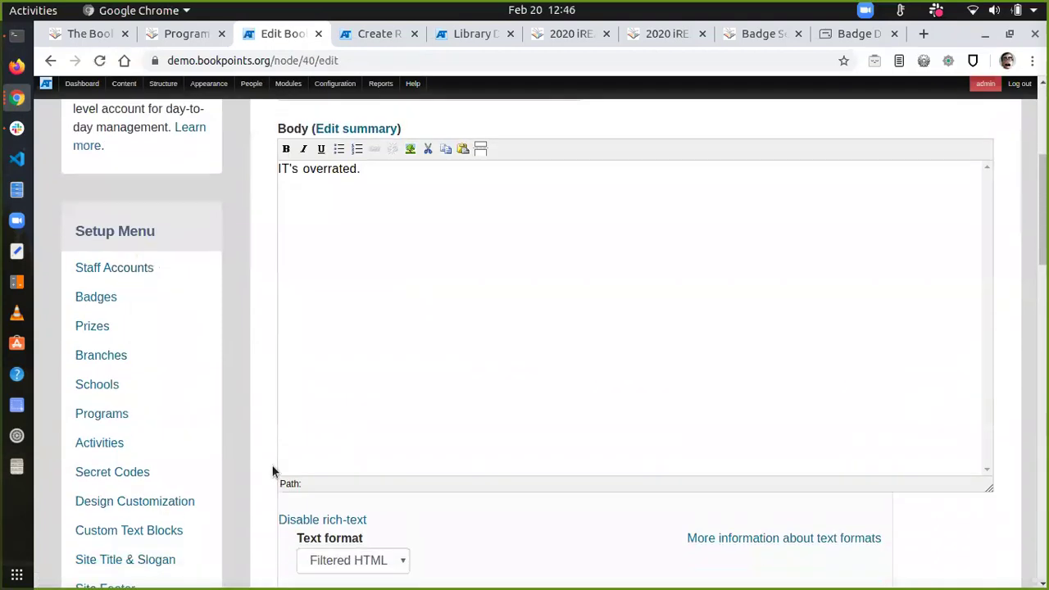
{"action": "scroll", "coordinate": [272, 465], "scroll_direction": "up", "scroll_amount": 4}
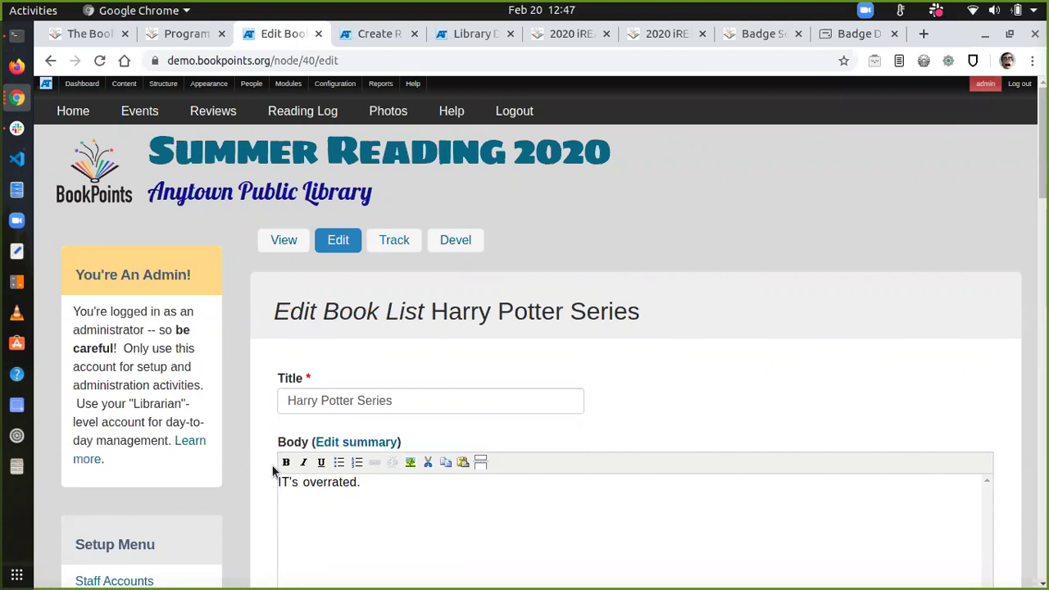
{"action": "mouse_move", "coordinate": [179, 99]}
{"action": "mouse_move", "coordinate": [183, 242]}
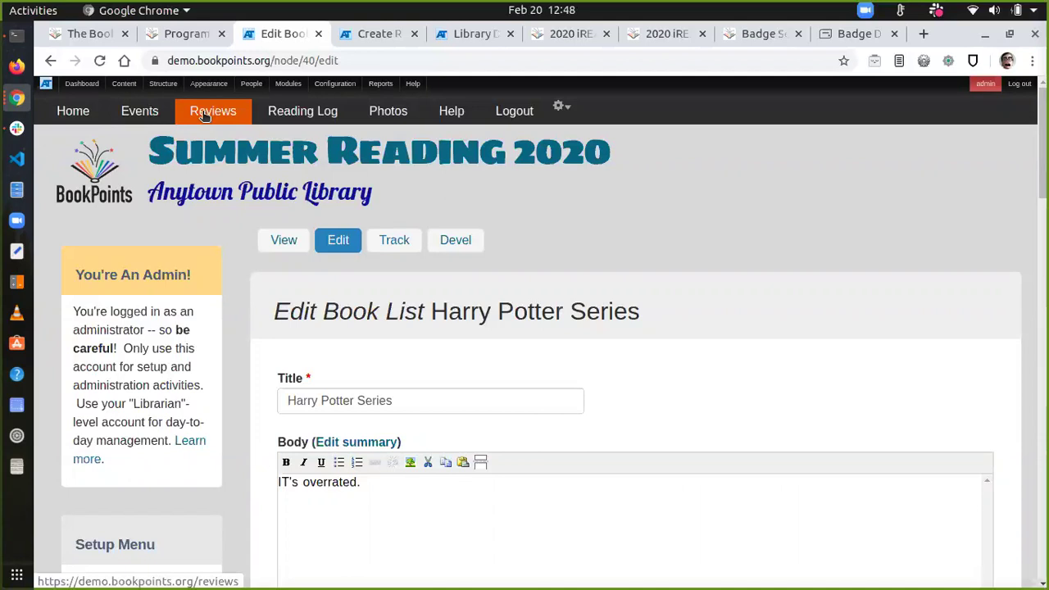
Step: Switch to the bookpoints.org project homepage showing the Thriving Community slide
{"action": "left_click", "coordinate": [82, 34]}
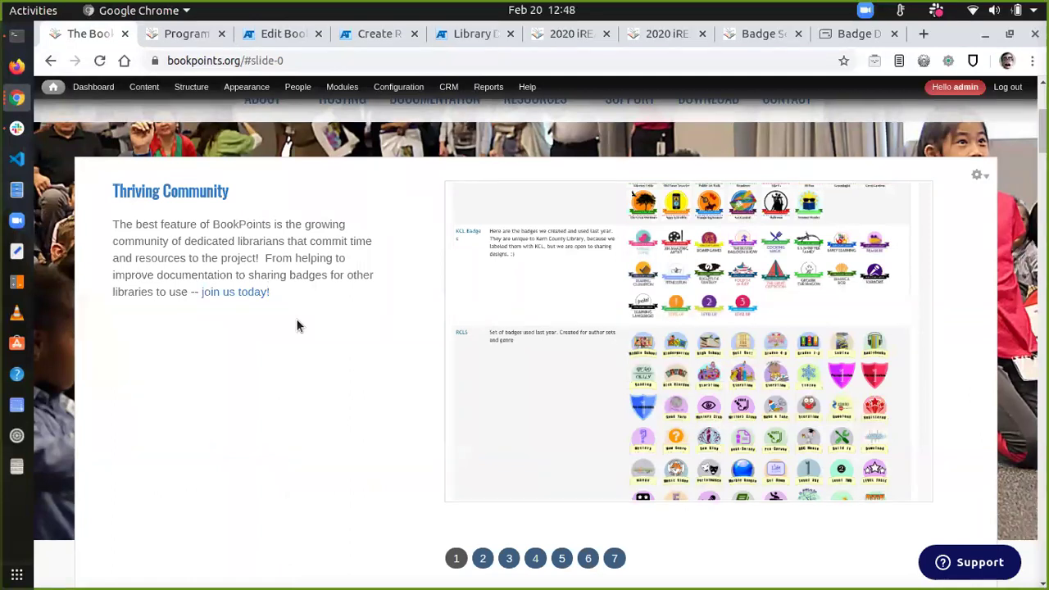
Step: Go back to the Edit Book List page and choose Activities in the Setup Menu
{"action": "key", "text": "ctrl+Tab"}
{"action": "key", "text": "ctrl+Tab"}
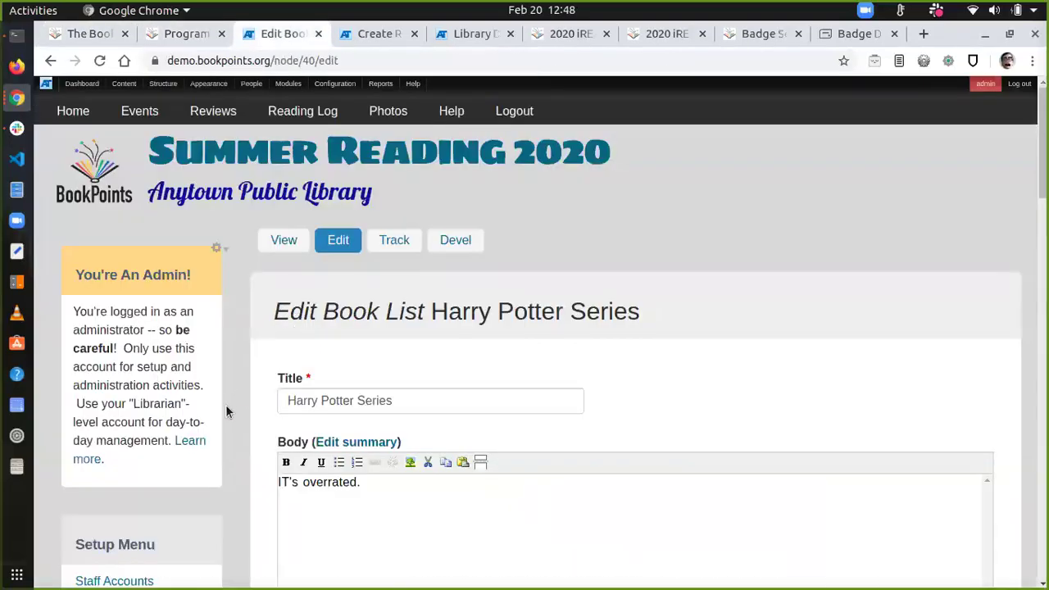
{"action": "scroll", "coordinate": [226, 407], "scroll_direction": "down", "scroll_amount": 5}
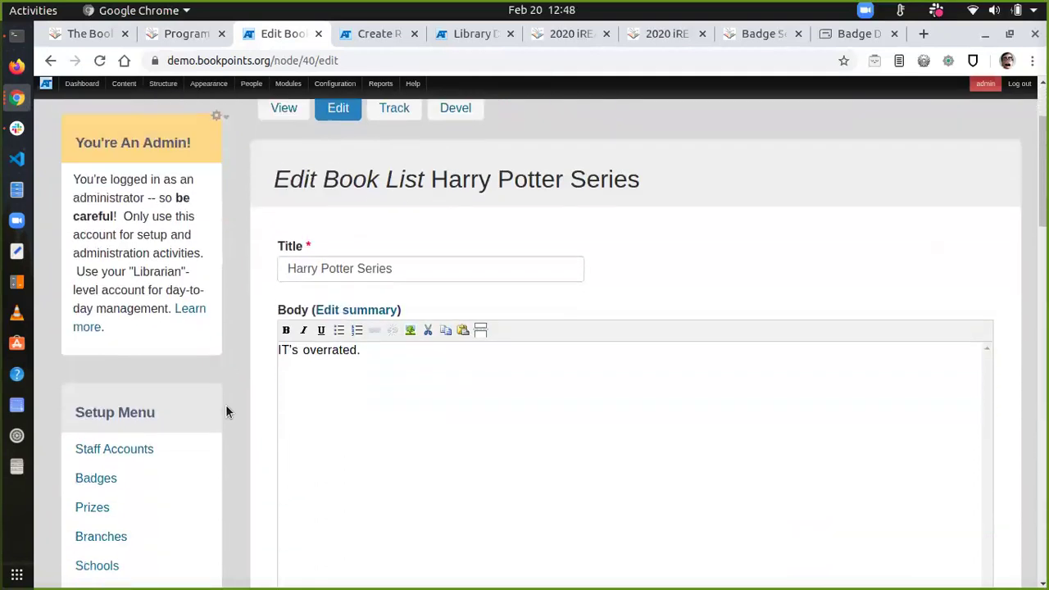
{"action": "scroll", "coordinate": [226, 405], "scroll_direction": "down", "scroll_amount": 3}
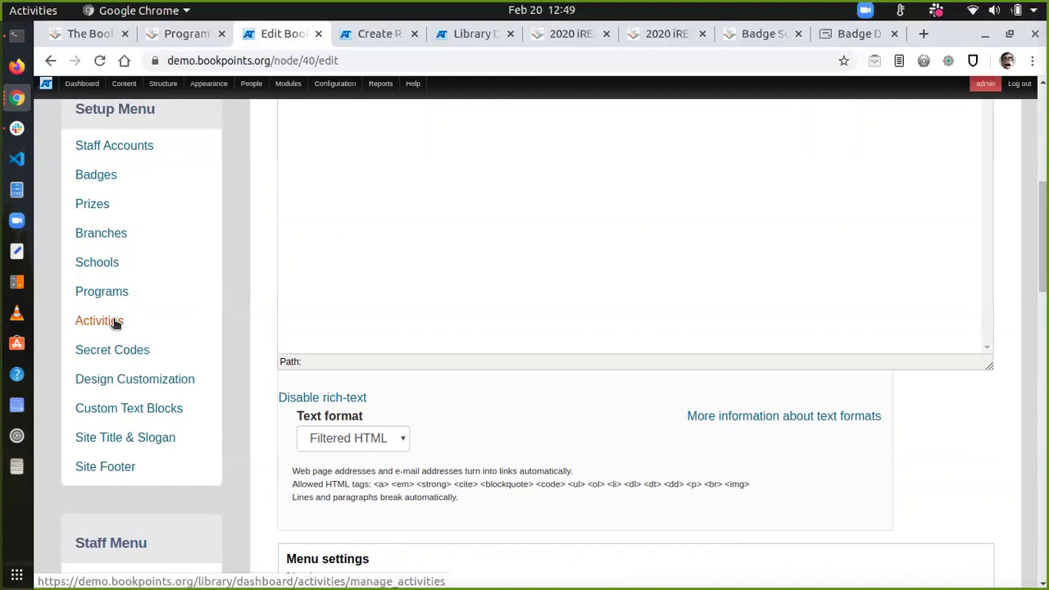
{"action": "left_click", "coordinate": [114, 320]}
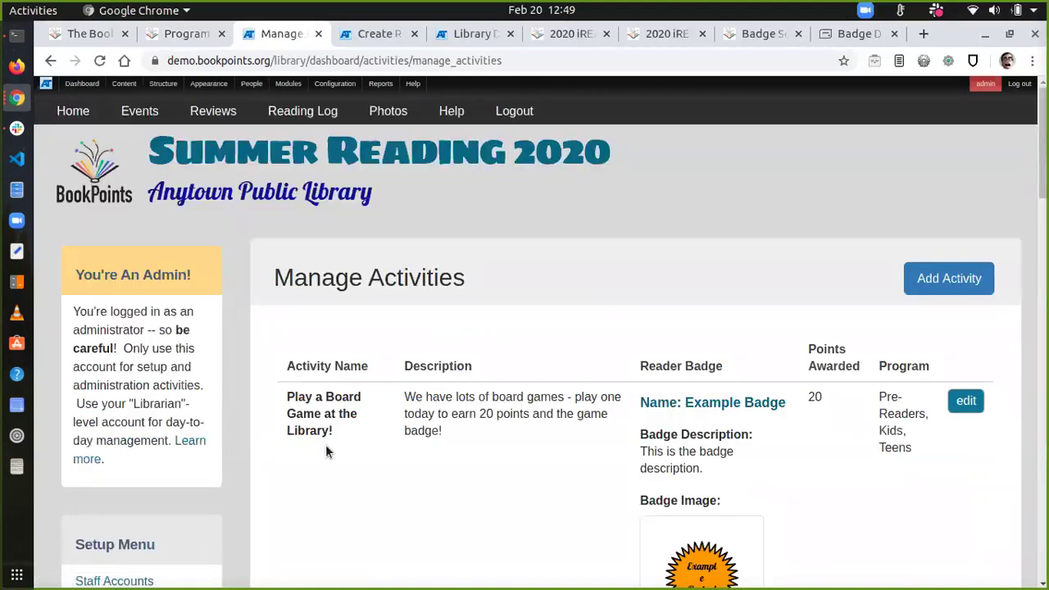
{"action": "scroll", "coordinate": [321, 410], "scroll_direction": "down", "scroll_amount": 4}
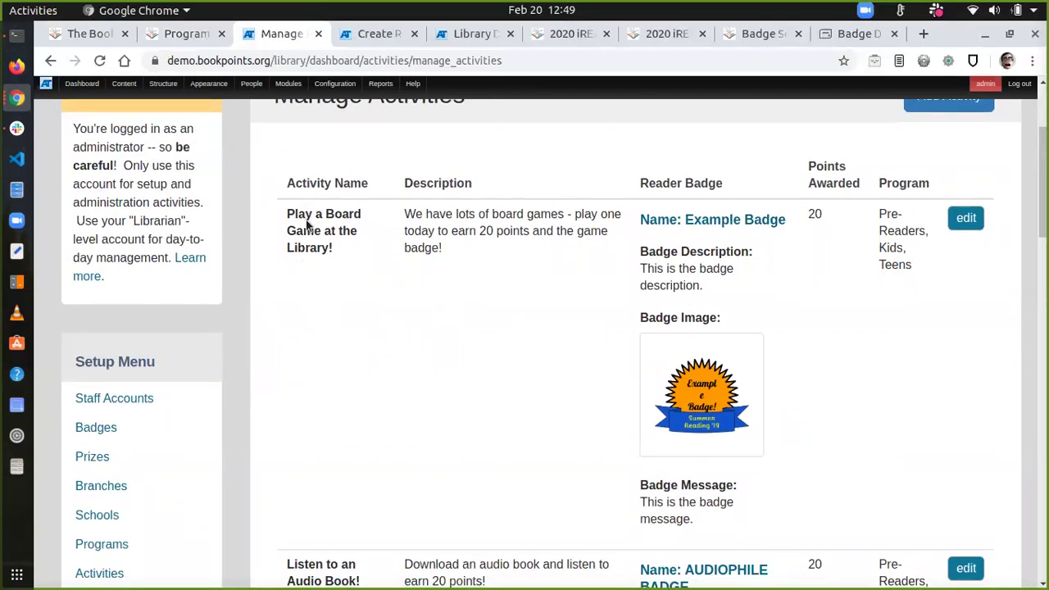
{"action": "scroll", "coordinate": [369, 310], "scroll_direction": "down", "scroll_amount": 1}
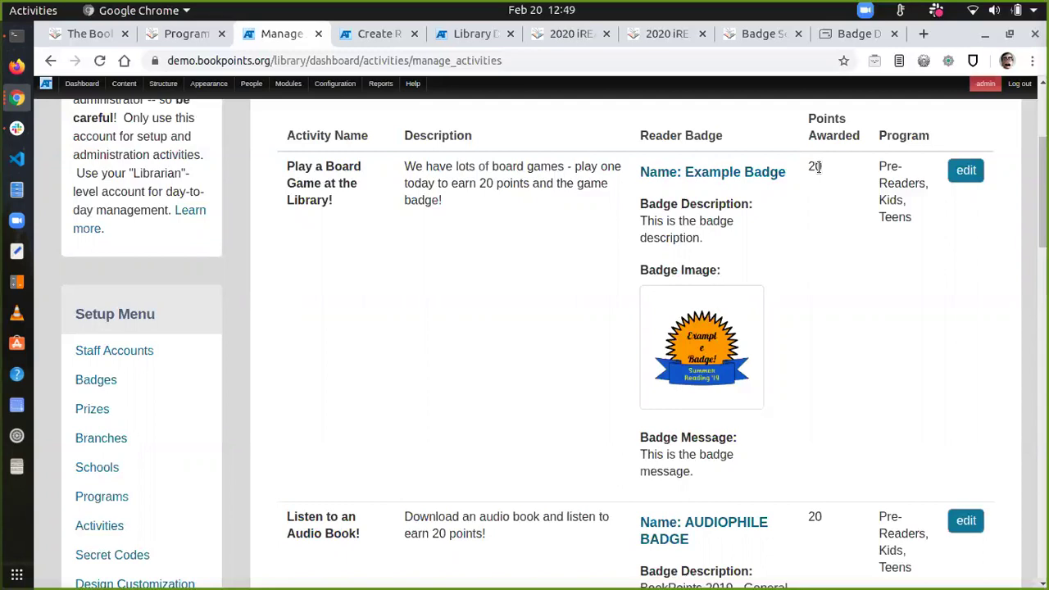
{"action": "scroll", "coordinate": [830, 214], "scroll_direction": "up", "scroll_amount": 5}
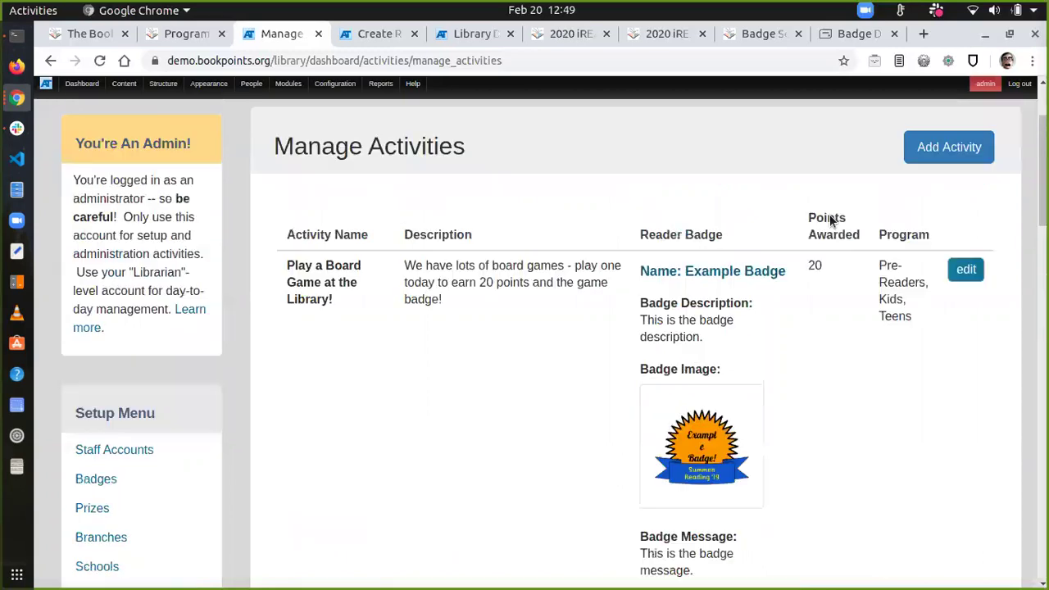
Step: Start a new activity named 'Introduce Yourself to a Librarian' described as 'Meet a librarian and say hi!'
{"action": "left_click", "coordinate": [952, 292]}
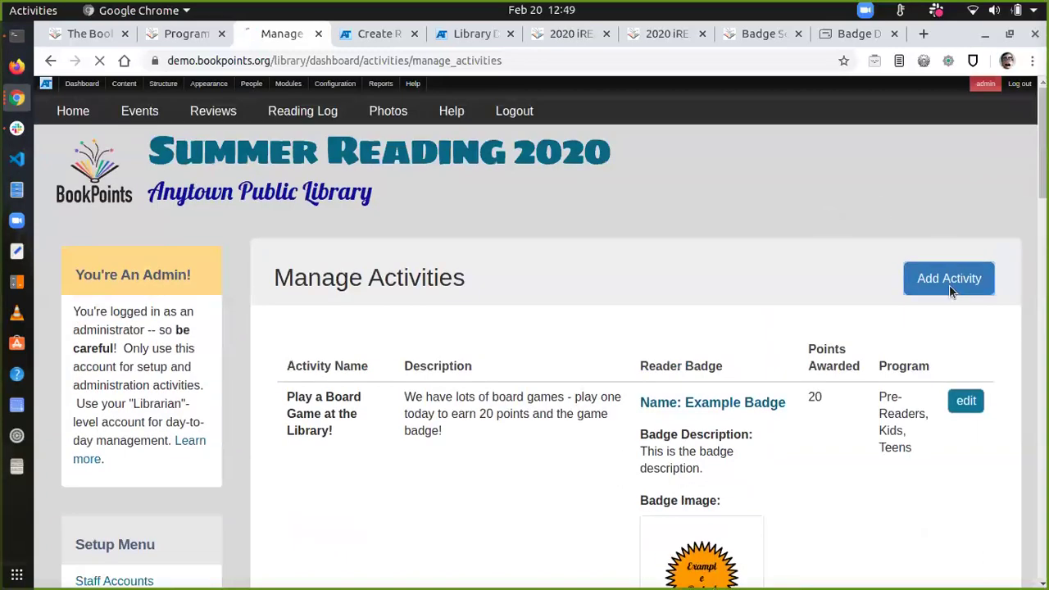
{"action": "left_click", "coordinate": [483, 365]}
{"action": "type", "text": "T"}
{"action": "key", "text": "BackSpace"}
{"action": "type", "text": "Introduc"}
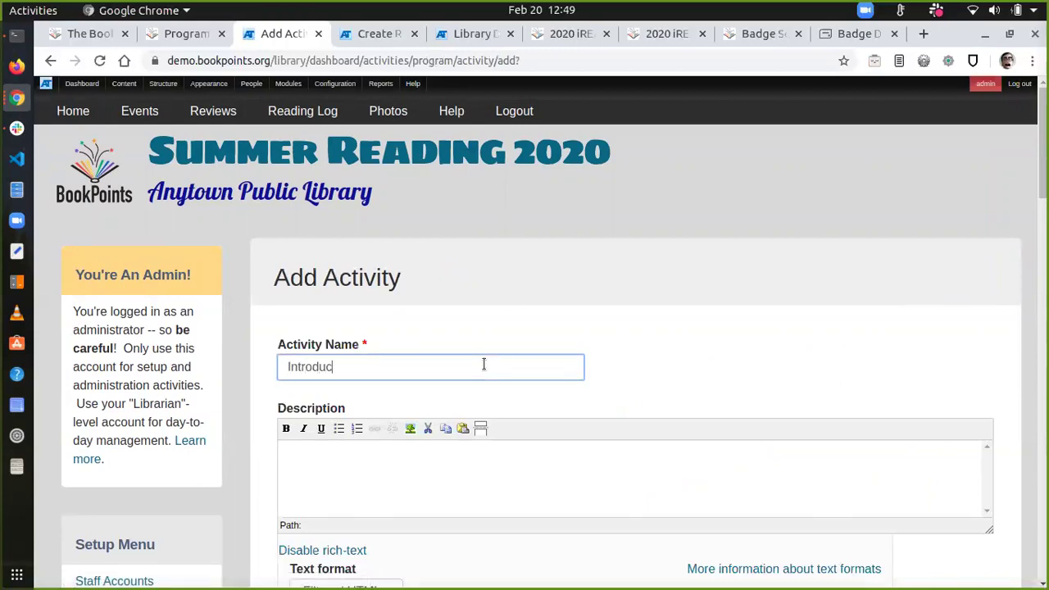
{"action": "type", "text": "e Yourself to a Librarian"}
{"action": "key", "text": "Tab"}
{"action": "type", "text": "Meet a"}
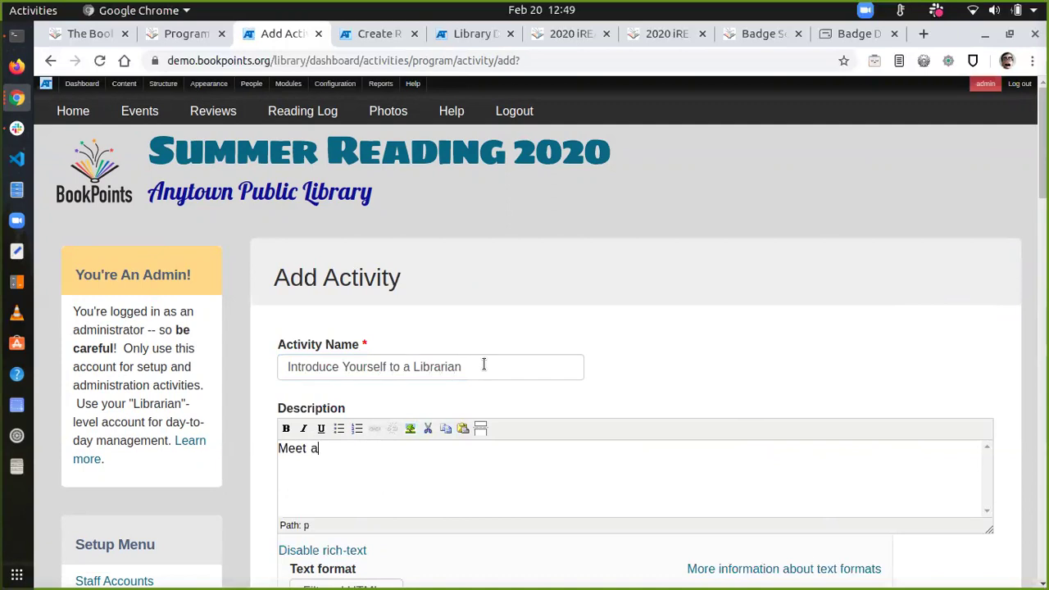
{"action": "type", "text": " librarian and say hi!"}
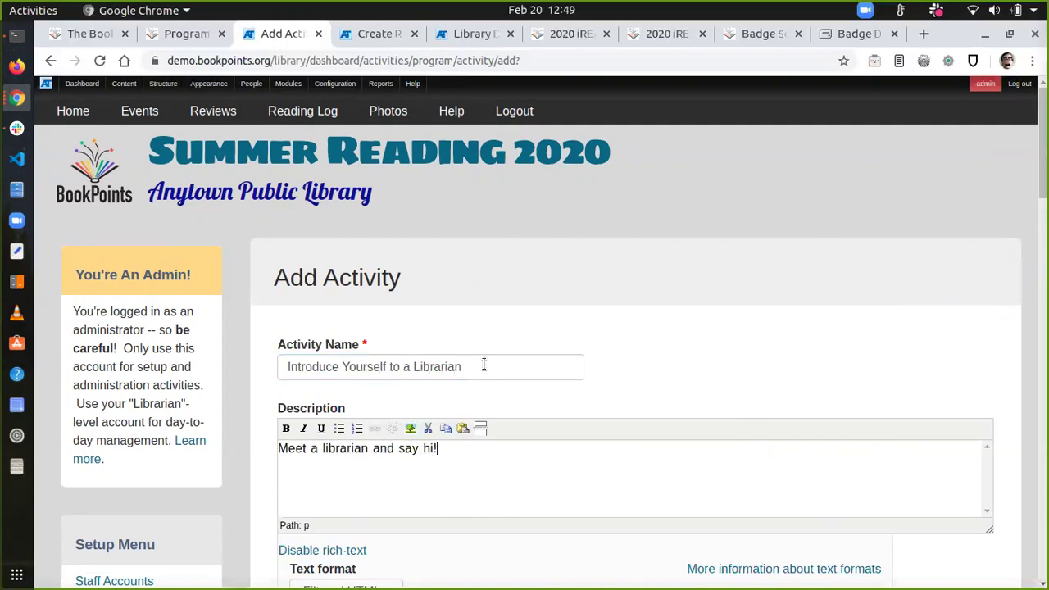
Step: Set the activity to 100 points with Example Badge as its reader badge
{"action": "scroll", "coordinate": [484, 364], "scroll_direction": "down", "scroll_amount": 1}
{"action": "scroll", "coordinate": [483, 364], "scroll_direction": "down", "scroll_amount": 5}
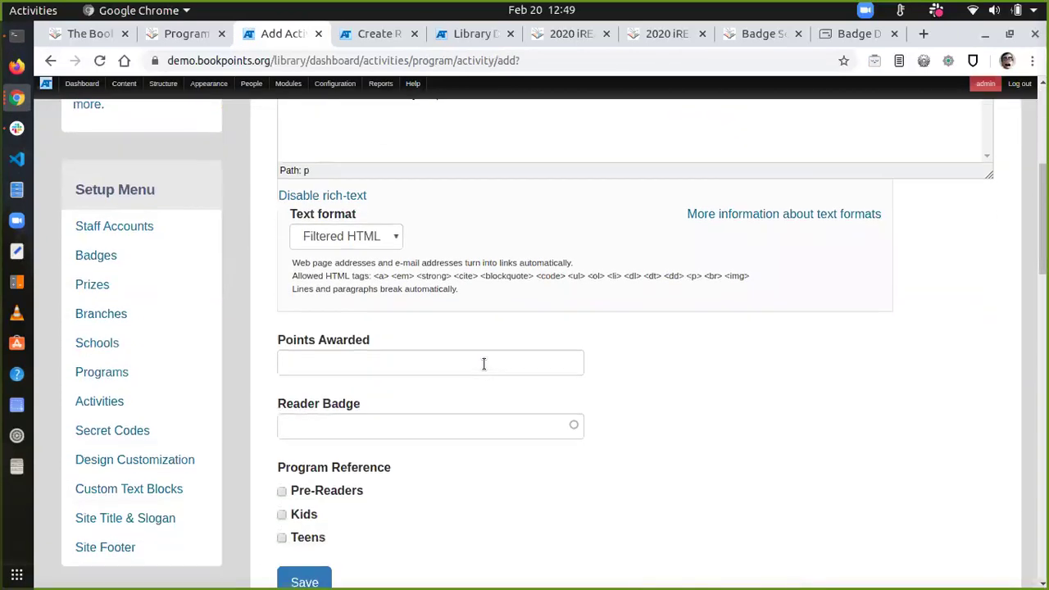
{"action": "left_click", "coordinate": [460, 364]}
{"action": "type", "text": "100"}
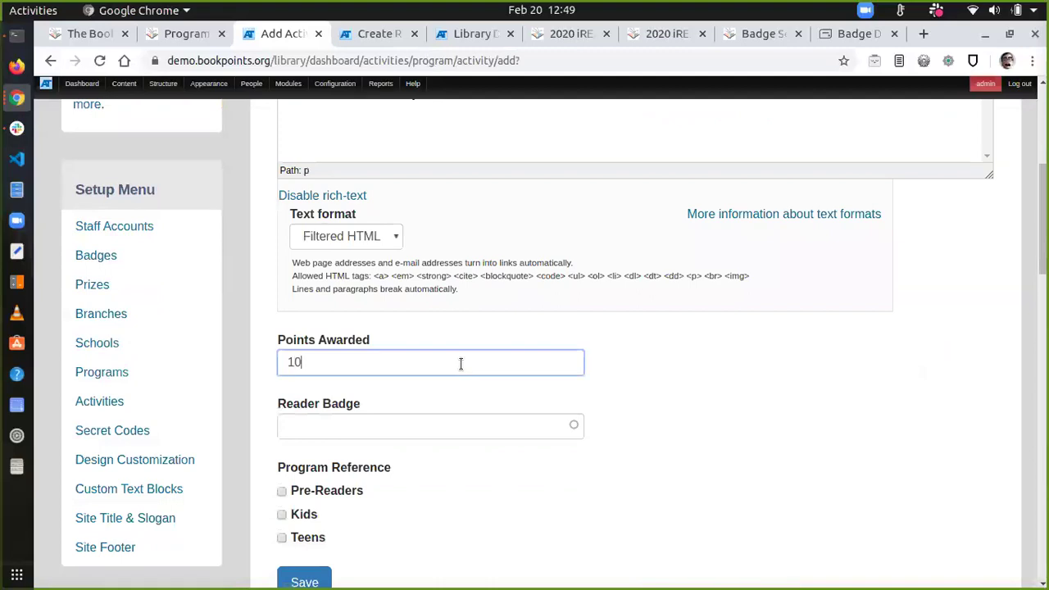
{"action": "left_click", "coordinate": [405, 436]}
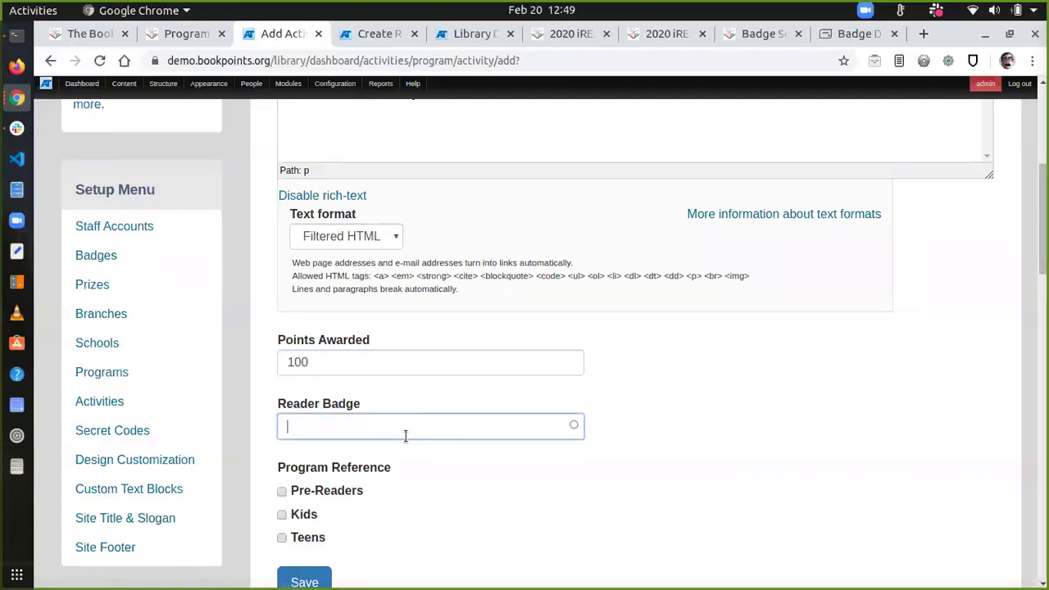
{"action": "type", "text": "badge"}
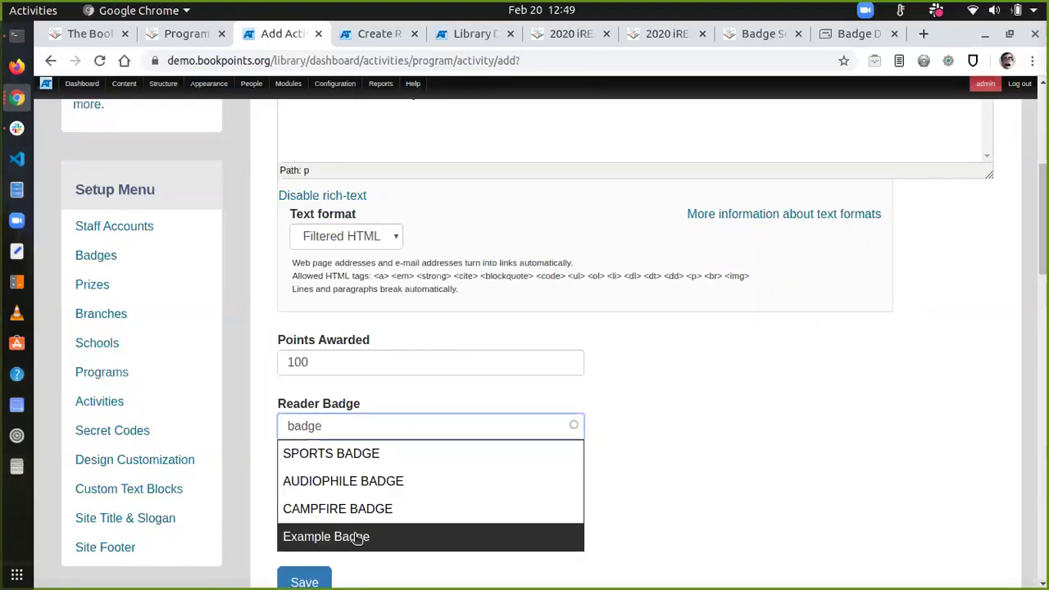
{"action": "left_click", "coordinate": [358, 537]}
Step: Tick the Pre-Readers, Teens and Kids programs and save the activity
{"action": "scroll", "coordinate": [353, 537], "scroll_direction": "down", "scroll_amount": 3}
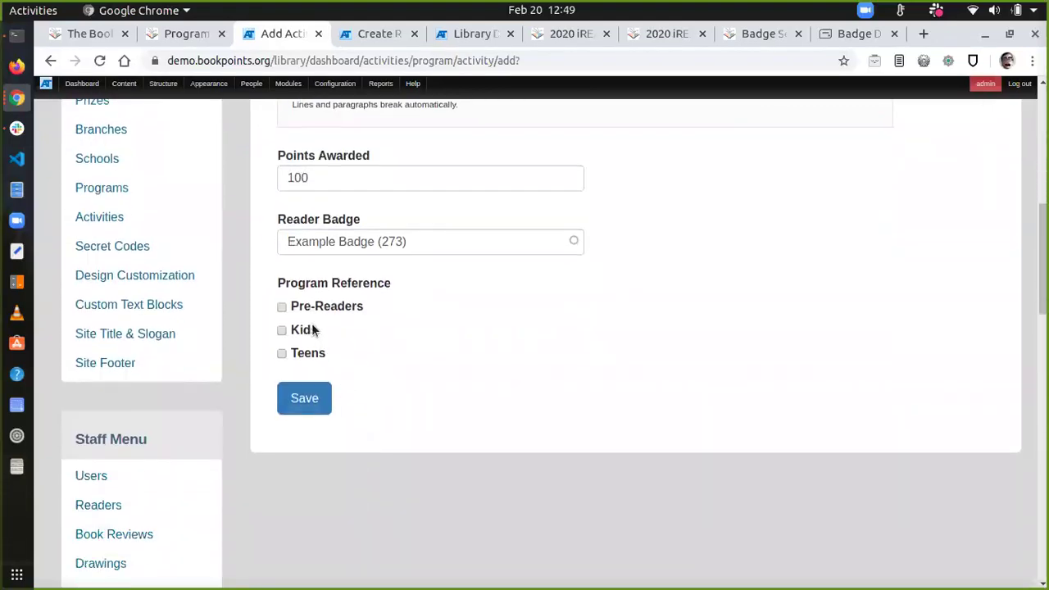
{"action": "left_click", "coordinate": [277, 308]}
{"action": "left_click", "coordinate": [281, 354]}
{"action": "left_click", "coordinate": [283, 331]}
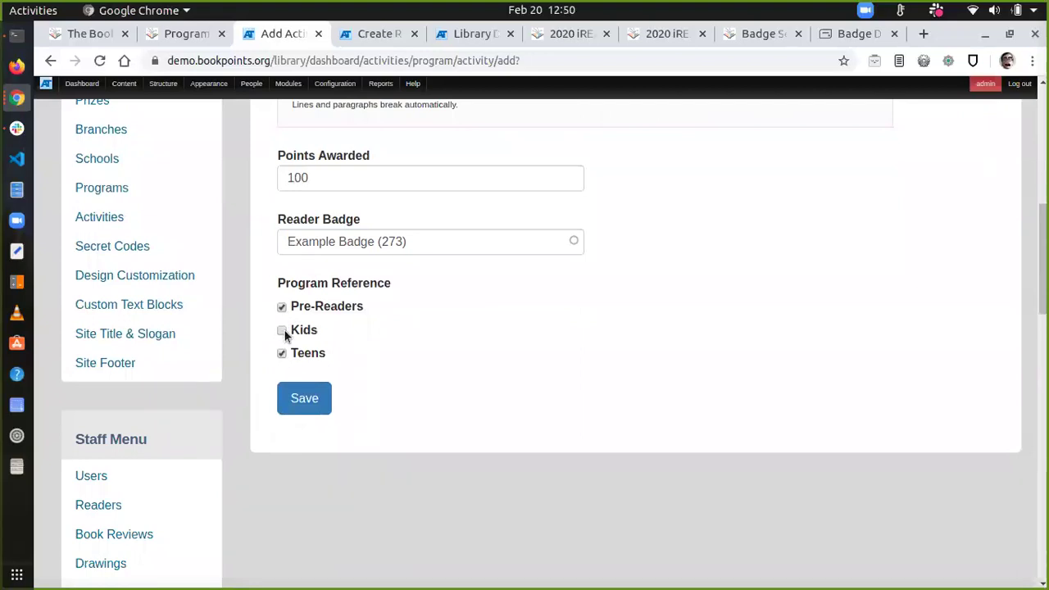
{"action": "left_click", "coordinate": [300, 413]}
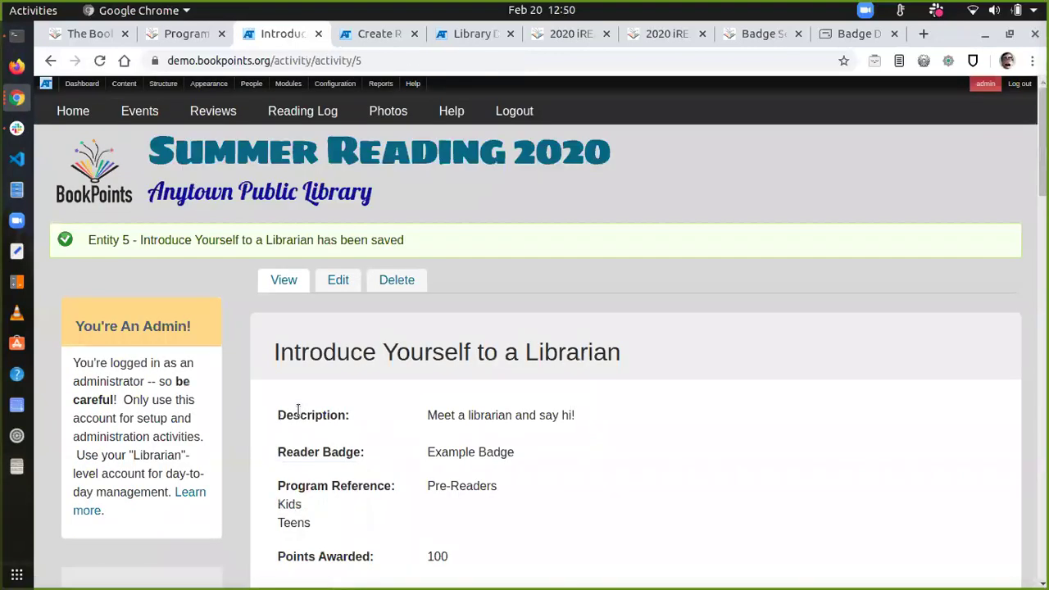
Step: Check the public reader dashboard for the new Introduce Yourself to a Librarian activity
{"action": "key", "text": "ctrl+Tab"}
{"action": "left_click", "coordinate": [102, 146]}
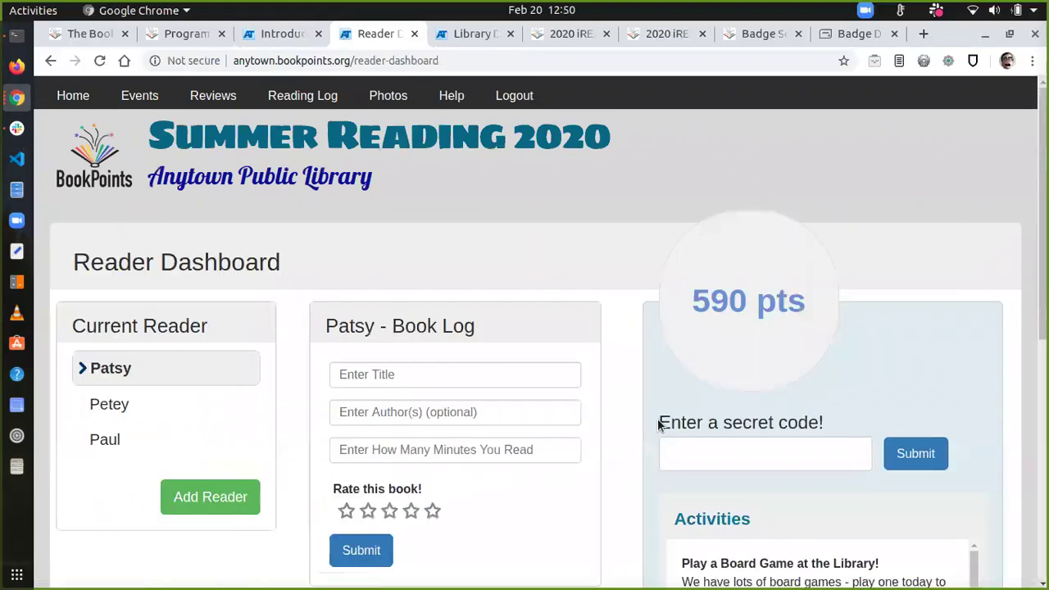
{"action": "scroll", "coordinate": [657, 418], "scroll_direction": "down", "scroll_amount": 3}
{"action": "scroll", "coordinate": [657, 425], "scroll_direction": "down", "scroll_amount": 3}
{"action": "scroll", "coordinate": [770, 352], "scroll_direction": "down", "scroll_amount": 3}
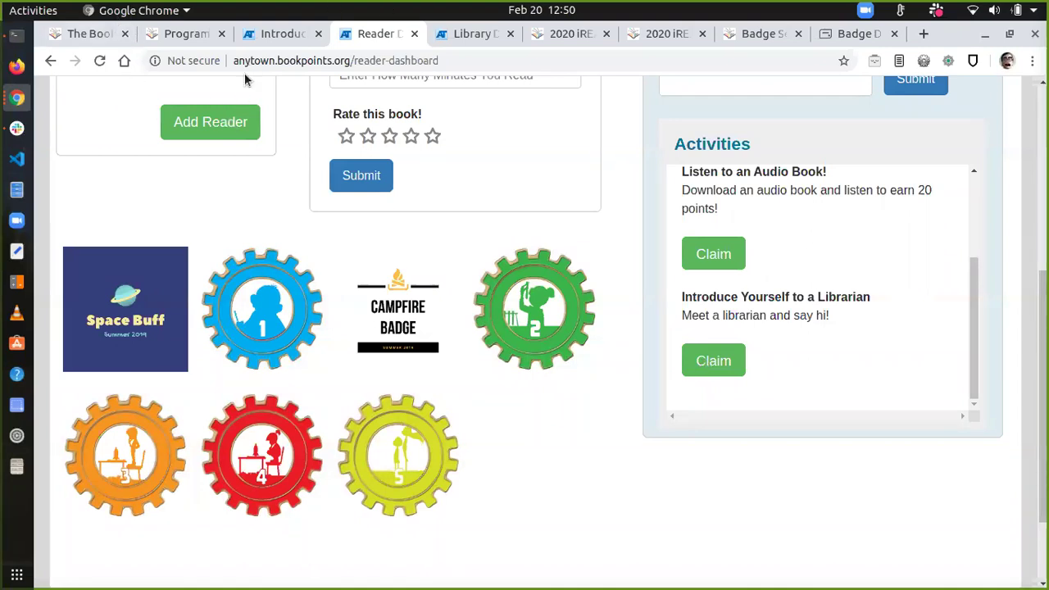
Step: Return to the saved activity page and go to Badges in the Setup Menu
{"action": "left_click", "coordinate": [254, 39]}
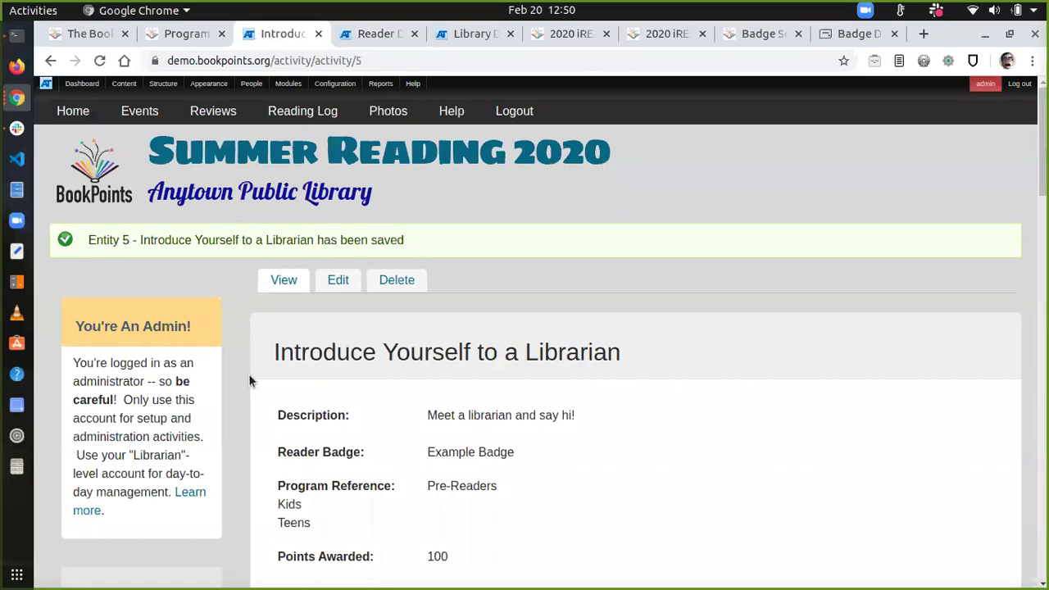
{"action": "scroll", "coordinate": [248, 392], "scroll_direction": "down", "scroll_amount": 5}
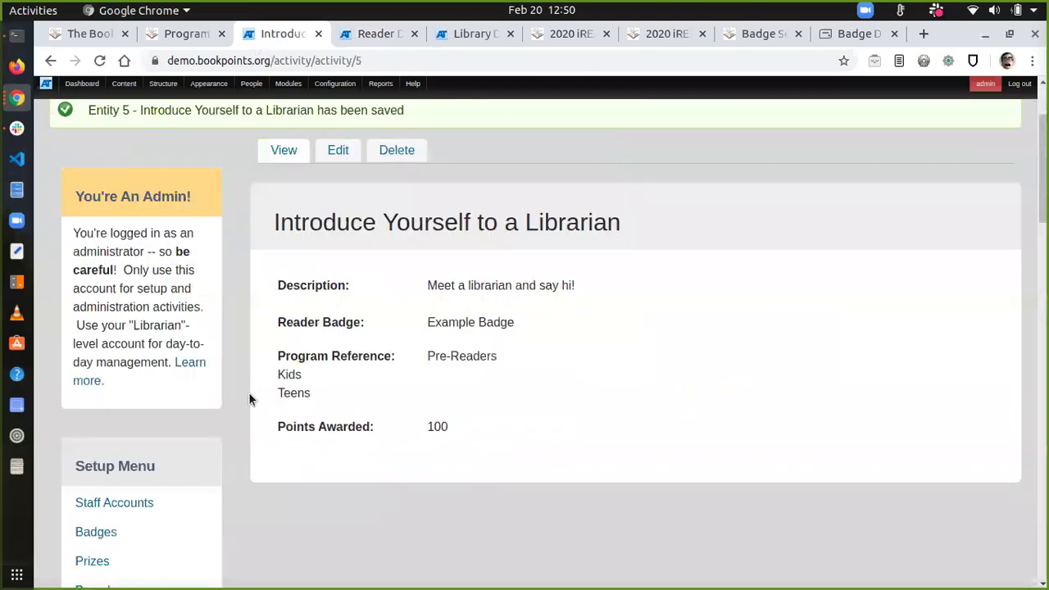
{"action": "scroll", "coordinate": [250, 399], "scroll_direction": "down", "scroll_amount": 1}
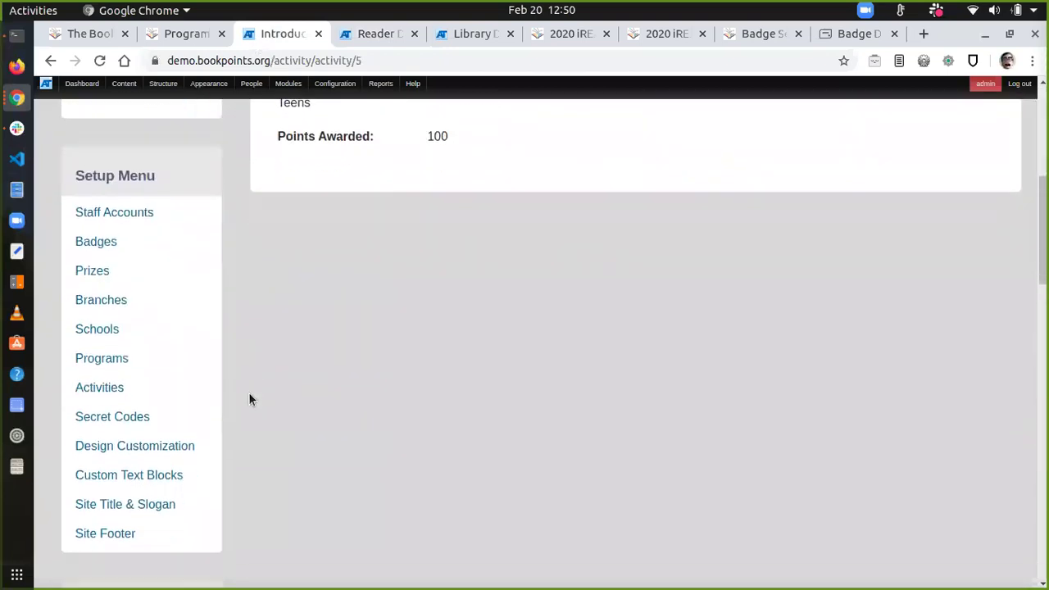
{"action": "left_click", "coordinate": [100, 244]}
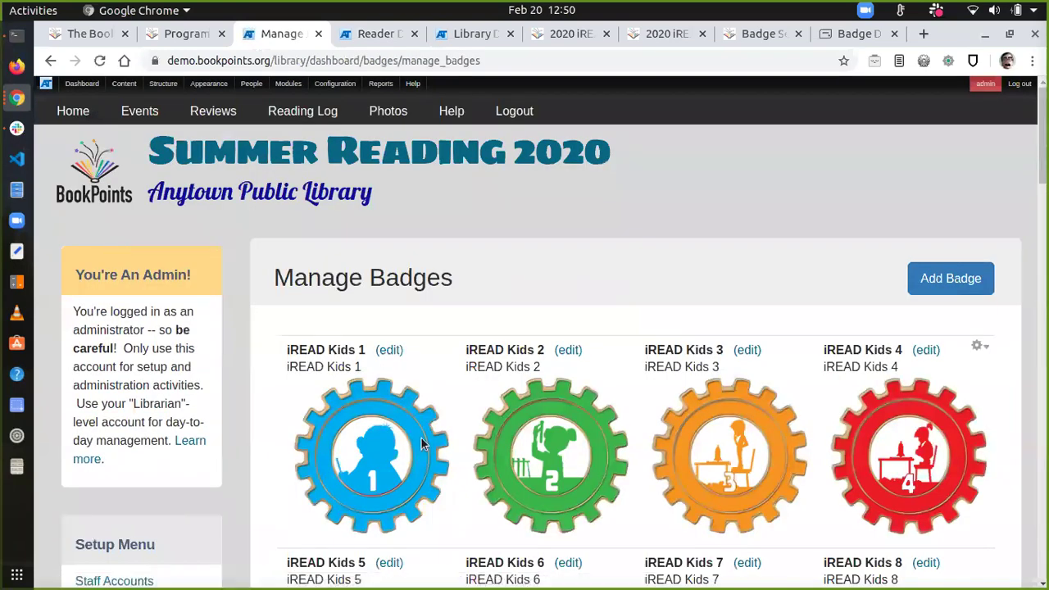
{"action": "scroll", "coordinate": [595, 483], "scroll_direction": "down", "scroll_amount": 3}
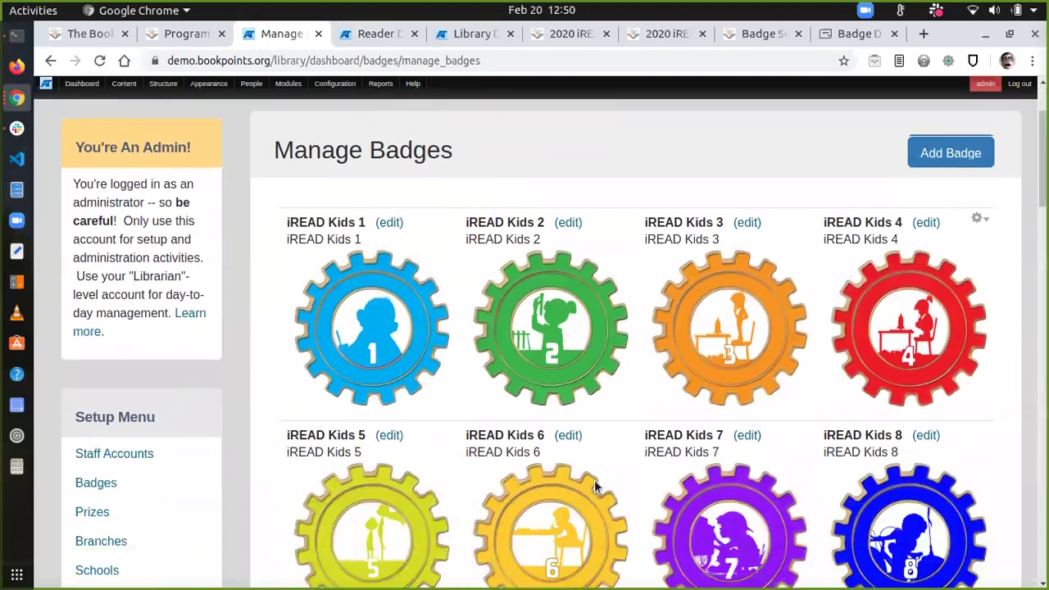
{"action": "scroll", "coordinate": [595, 484], "scroll_direction": "down", "scroll_amount": 10}
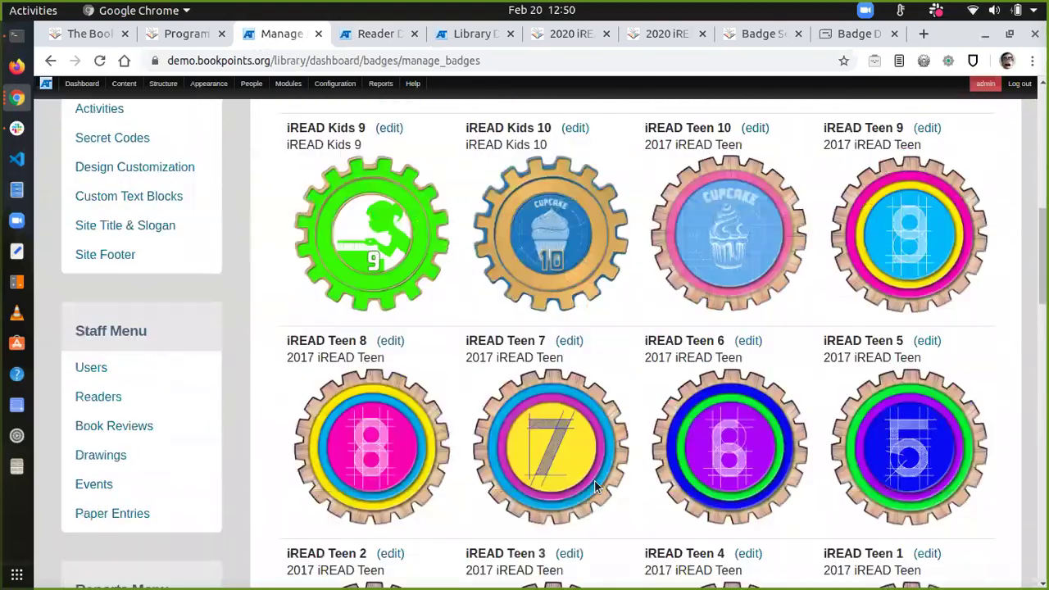
{"action": "scroll", "coordinate": [594, 487], "scroll_direction": "down", "scroll_amount": 10}
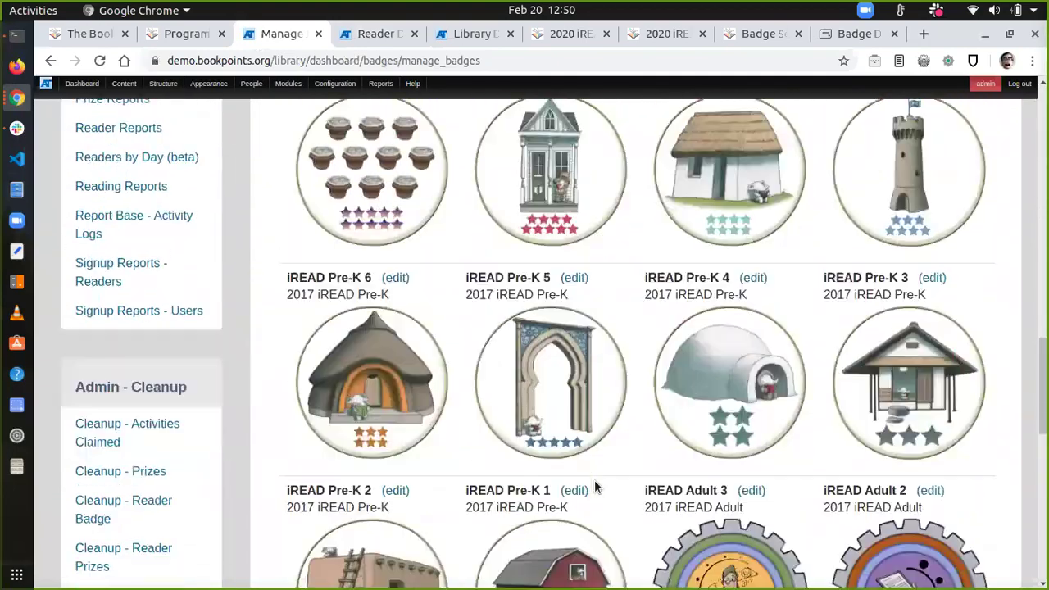
{"action": "scroll", "coordinate": [595, 486], "scroll_direction": "down", "scroll_amount": 5}
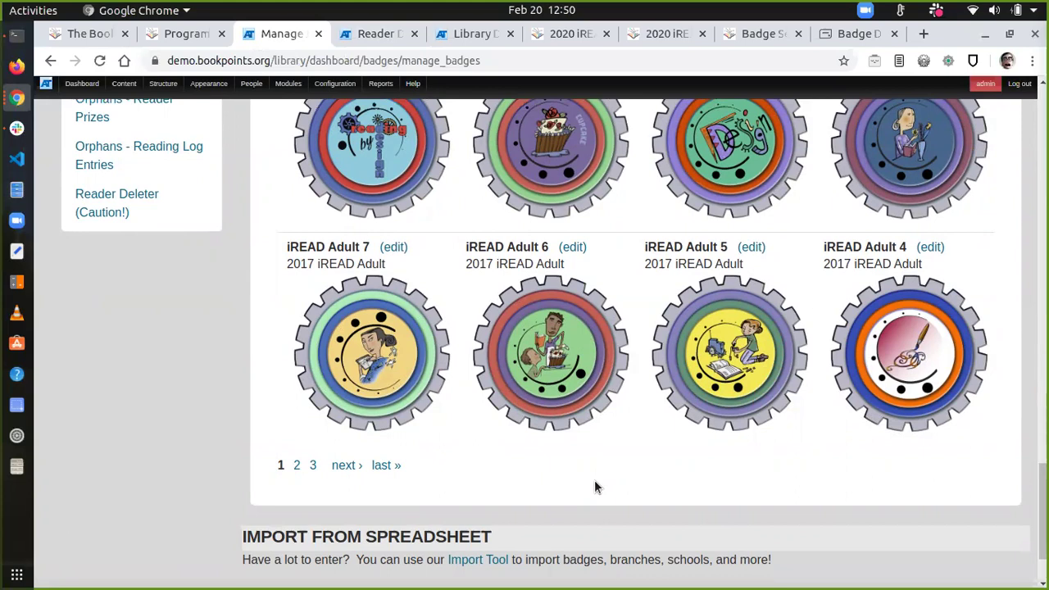
{"action": "scroll", "coordinate": [595, 487], "scroll_direction": "up", "scroll_amount": 3}
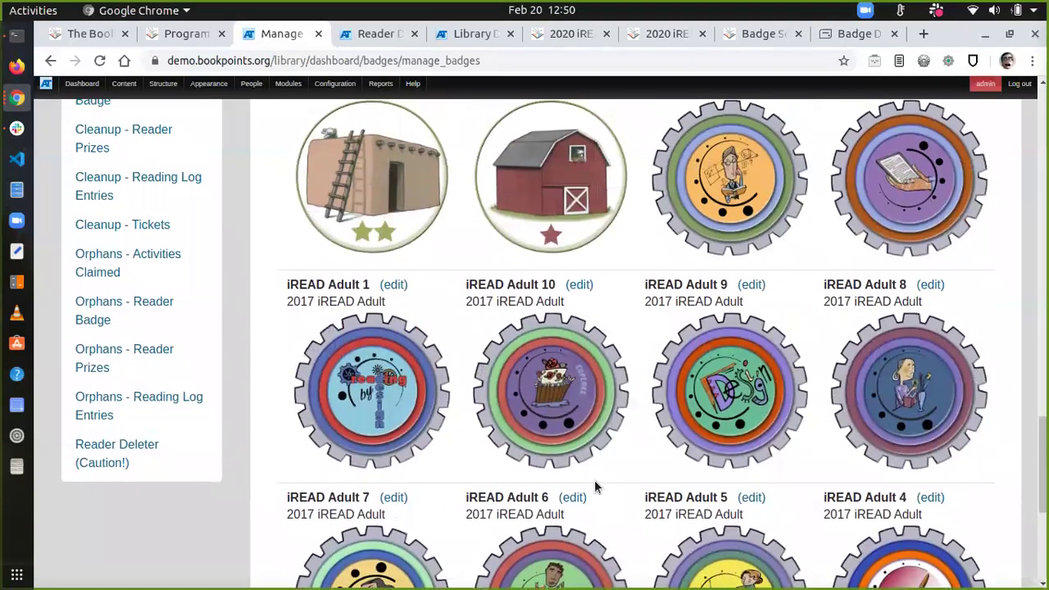
{"action": "left_click", "coordinate": [661, 41]}
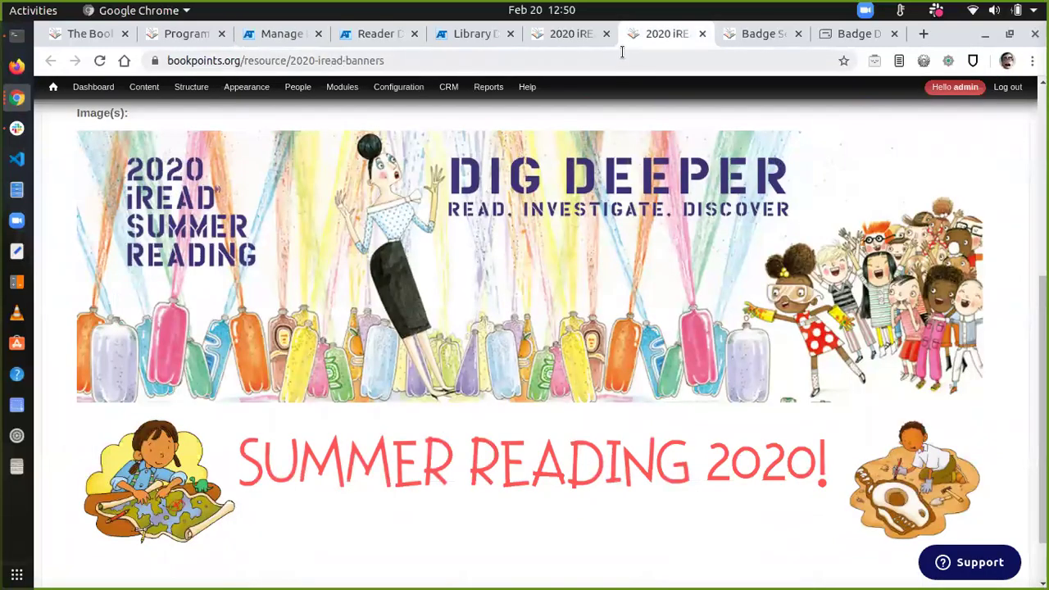
{"action": "key", "text": "ctrl+Page_Up"}
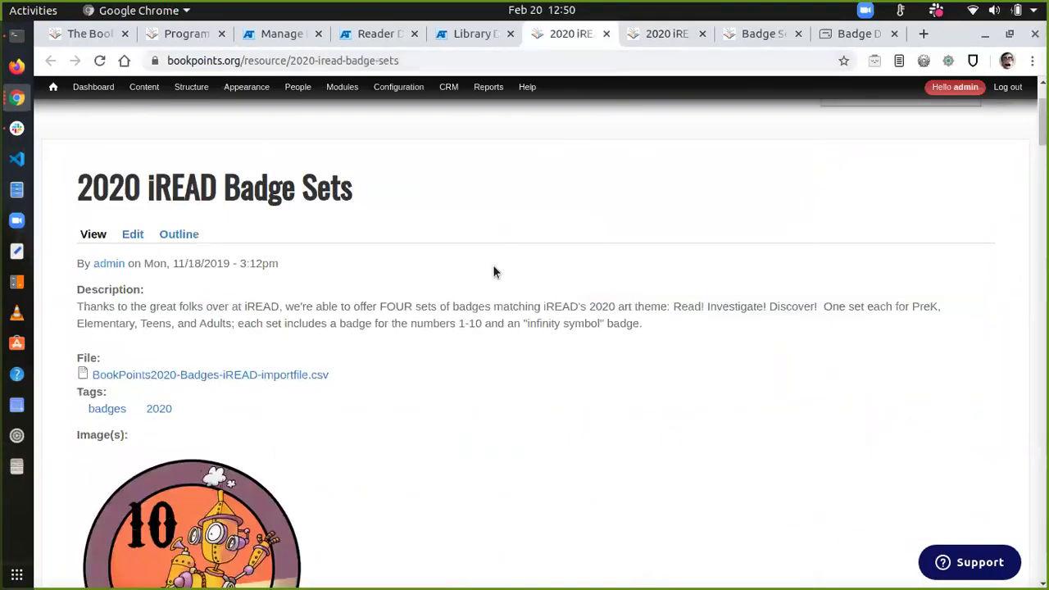
{"action": "scroll", "coordinate": [472, 344], "scroll_direction": "down", "scroll_amount": 4}
{"action": "scroll", "coordinate": [473, 340], "scroll_direction": "down", "scroll_amount": 2}
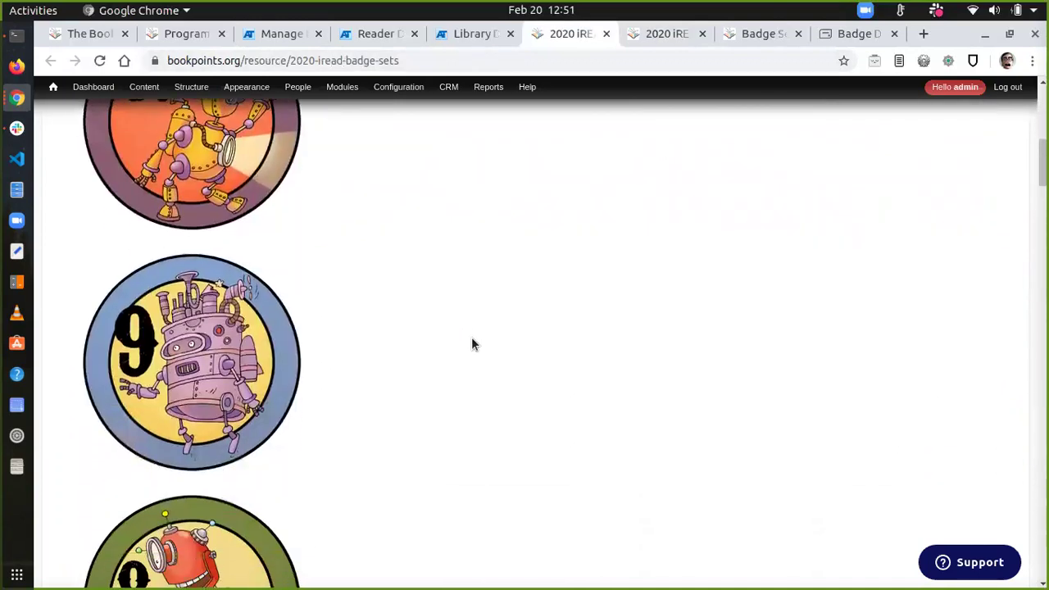
{"action": "scroll", "coordinate": [471, 344], "scroll_direction": "down", "scroll_amount": 5}
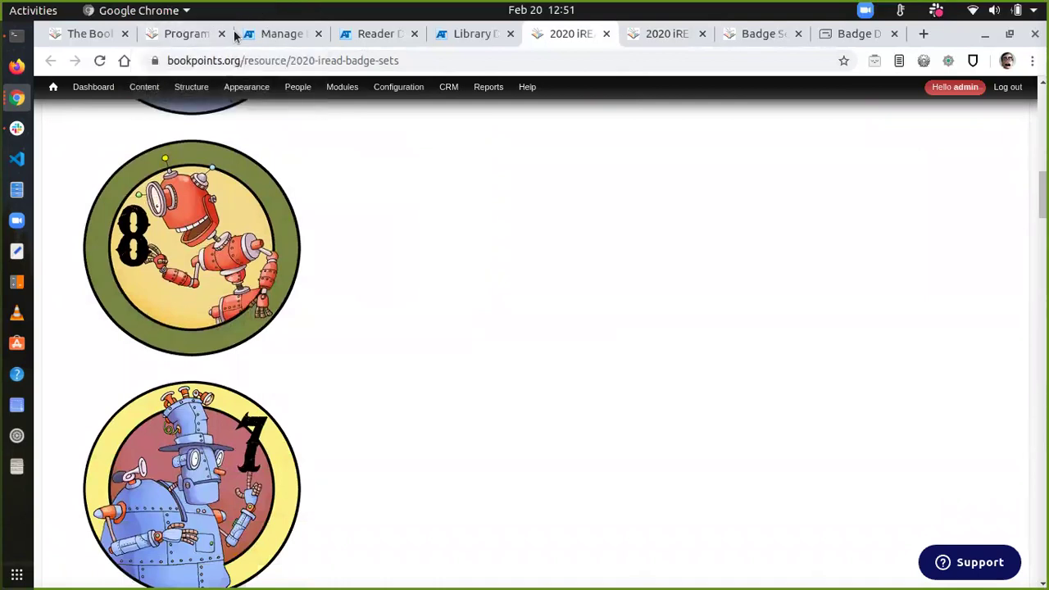
{"action": "left_click", "coordinate": [234, 34]}
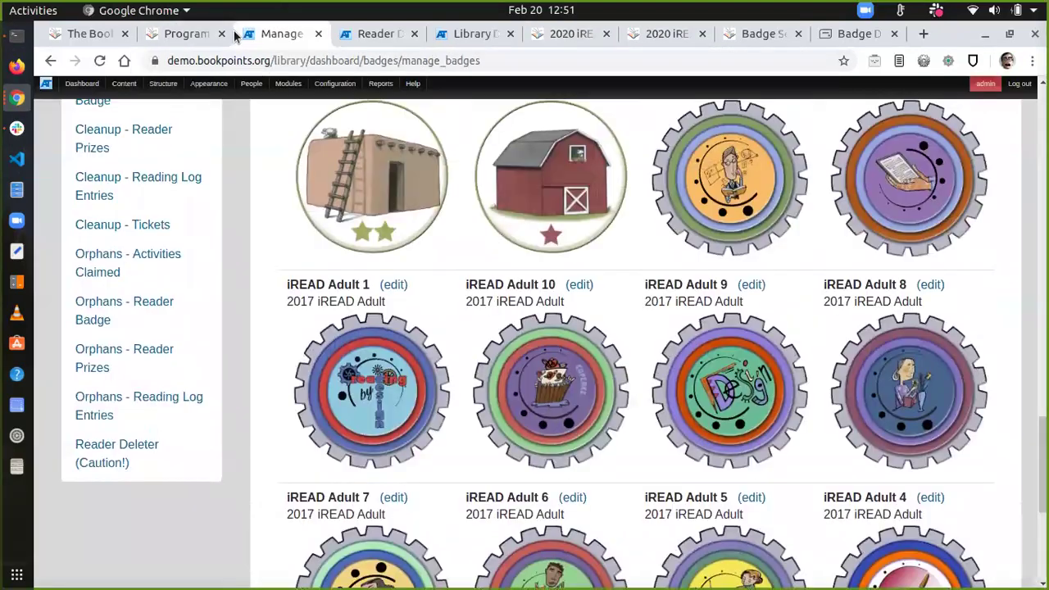
Step: Go to Programs and manage the Kids program's levels (60, 120, 180 points)
{"action": "scroll", "coordinate": [176, 240], "scroll_direction": "up", "scroll_amount": 5}
{"action": "scroll", "coordinate": [175, 241], "scroll_direction": "up", "scroll_amount": 7}
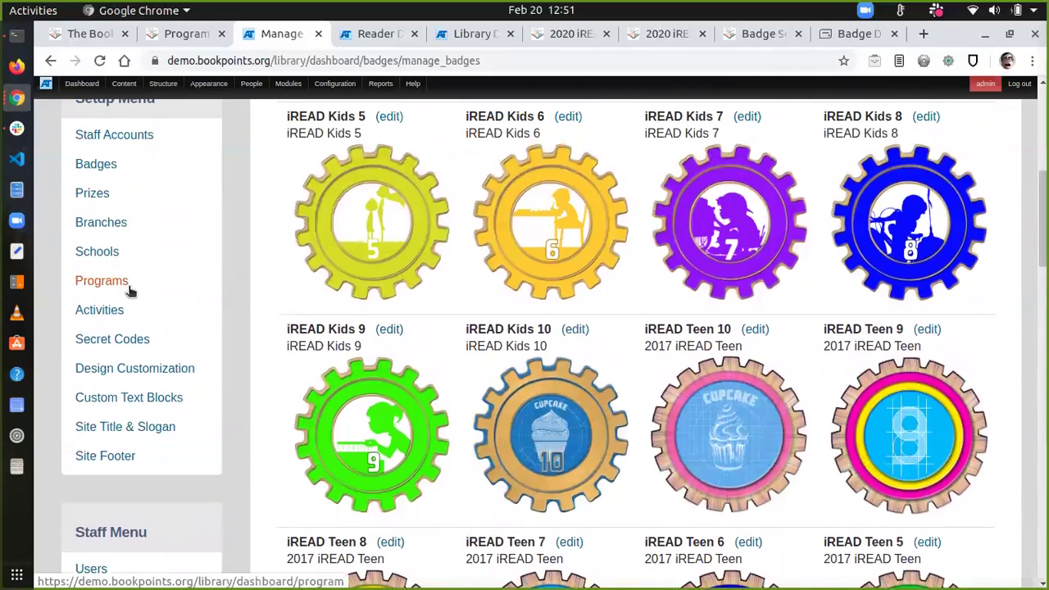
{"action": "left_click", "coordinate": [127, 283]}
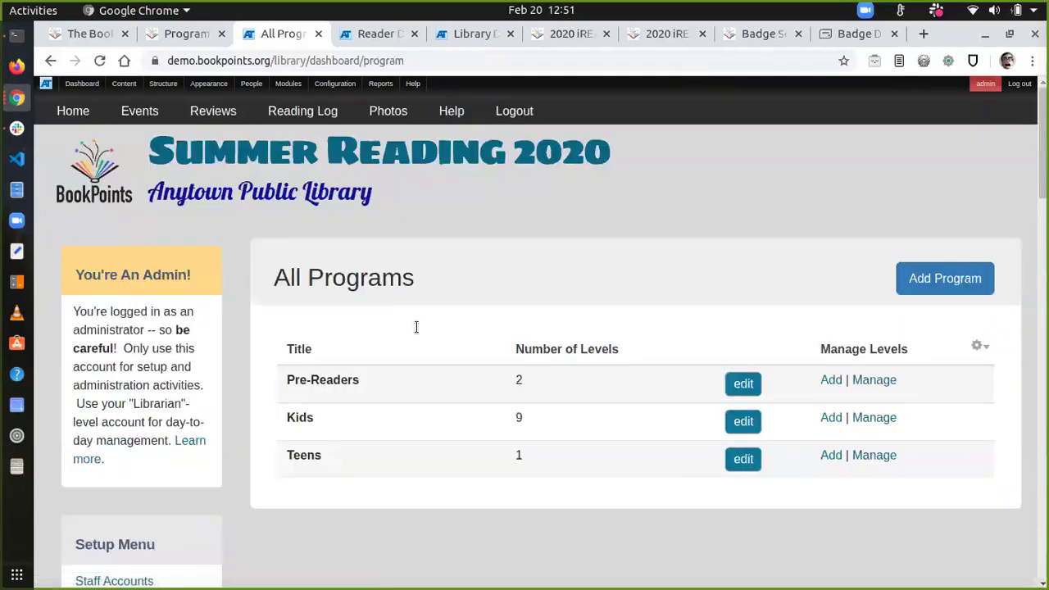
{"action": "left_click", "coordinate": [875, 418]}
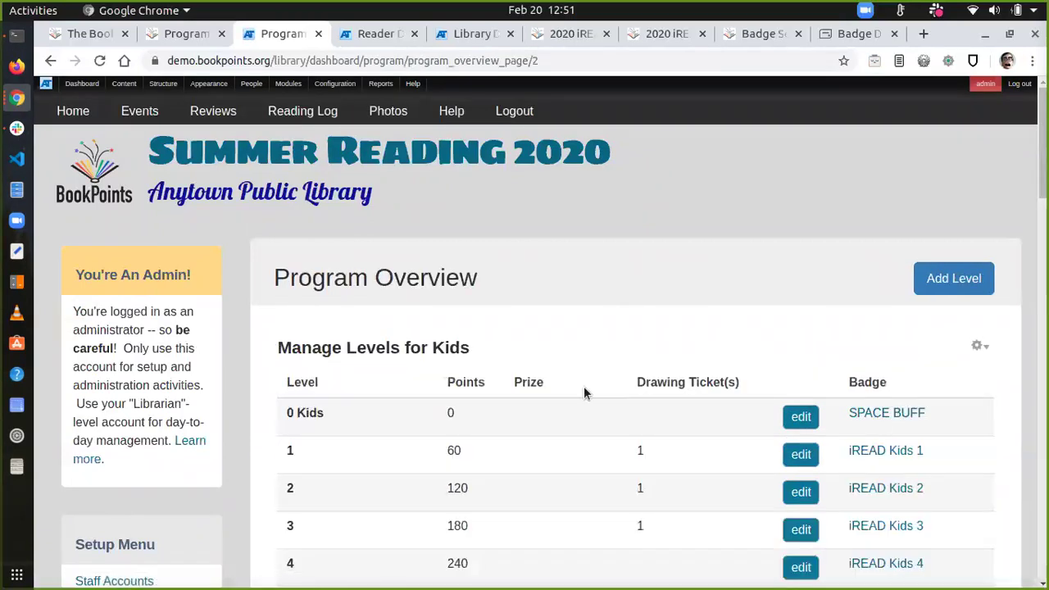
{"action": "scroll", "coordinate": [585, 392], "scroll_direction": "down", "scroll_amount": 5}
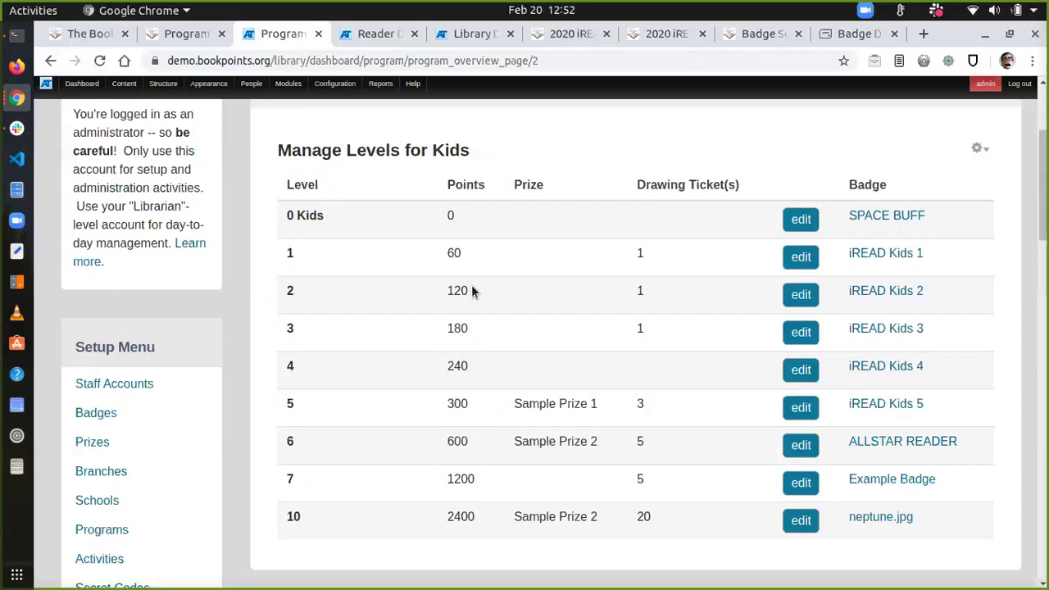
{"action": "double_click", "coordinate": [454, 254]}
{"action": "left_click", "coordinate": [454, 253]}
{"action": "double_click", "coordinate": [453, 254]}
{"action": "left_click", "coordinate": [453, 253]}
{"action": "double_click", "coordinate": [453, 254]}
{"action": "left_click", "coordinate": [458, 251]}
{"action": "double_click", "coordinate": [449, 216]}
{"action": "double_click", "coordinate": [453, 253]}
{"action": "left_click", "coordinate": [640, 251]}
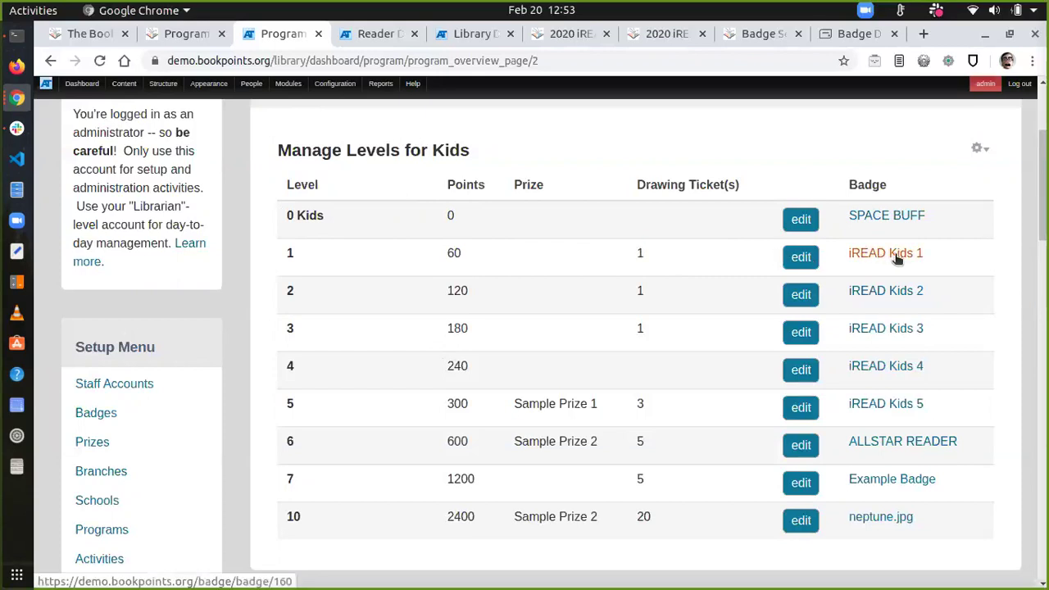
{"action": "double_click", "coordinate": [449, 294]}
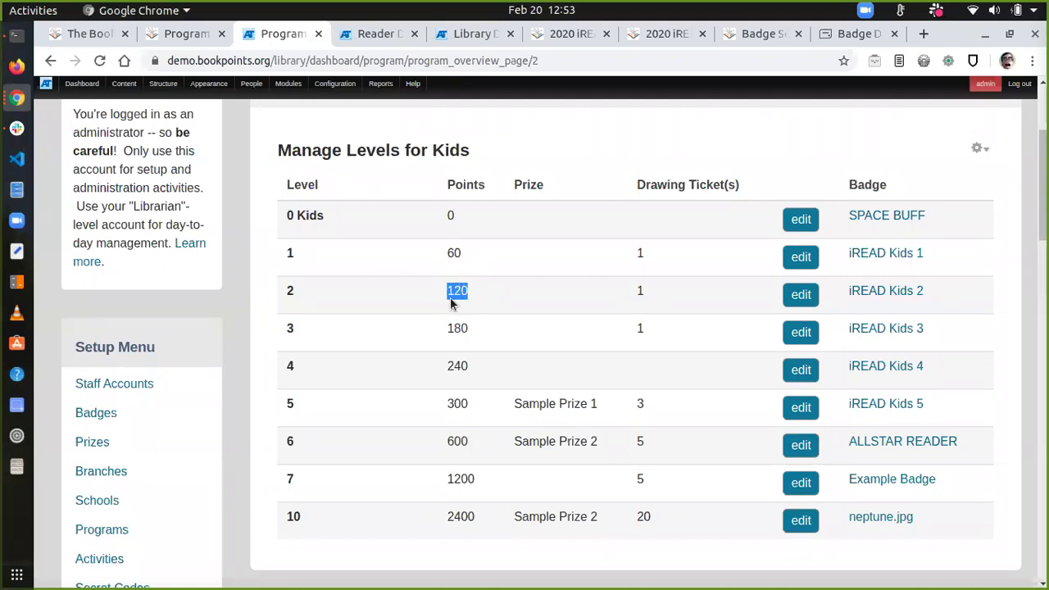
{"action": "double_click", "coordinate": [642, 290]}
{"action": "scroll", "coordinate": [480, 364], "scroll_direction": "down", "scroll_amount": 4}
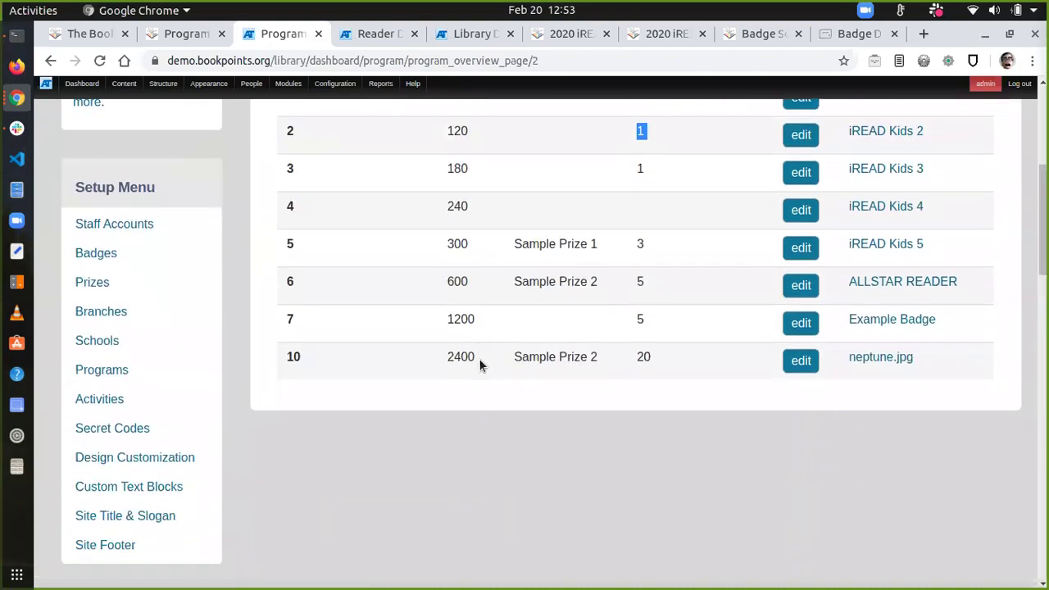
{"action": "triple_click", "coordinate": [545, 213]}
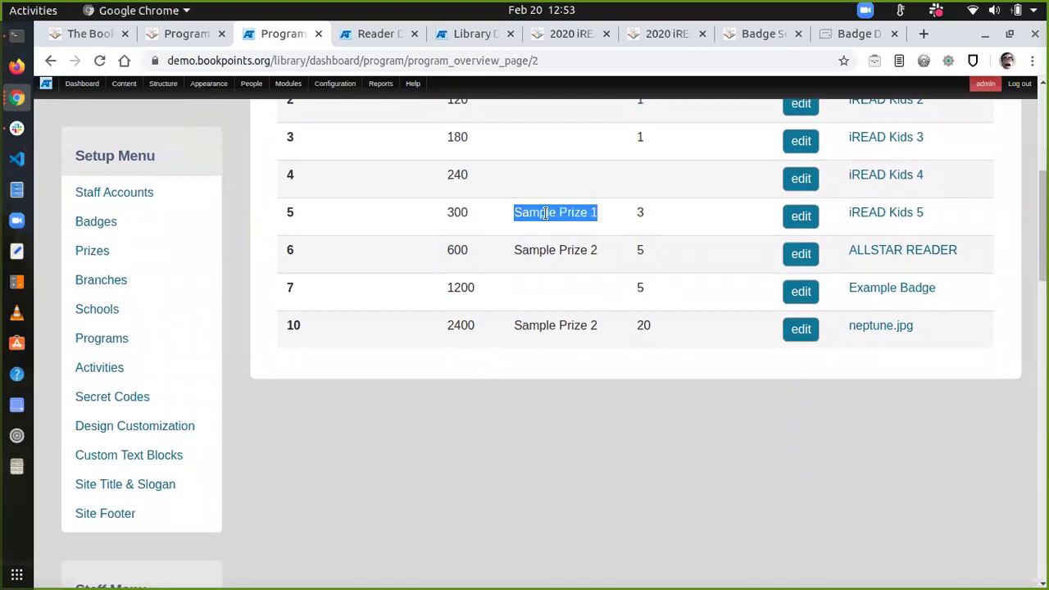
{"action": "scroll", "coordinate": [545, 213], "scroll_direction": "up", "scroll_amount": 3}
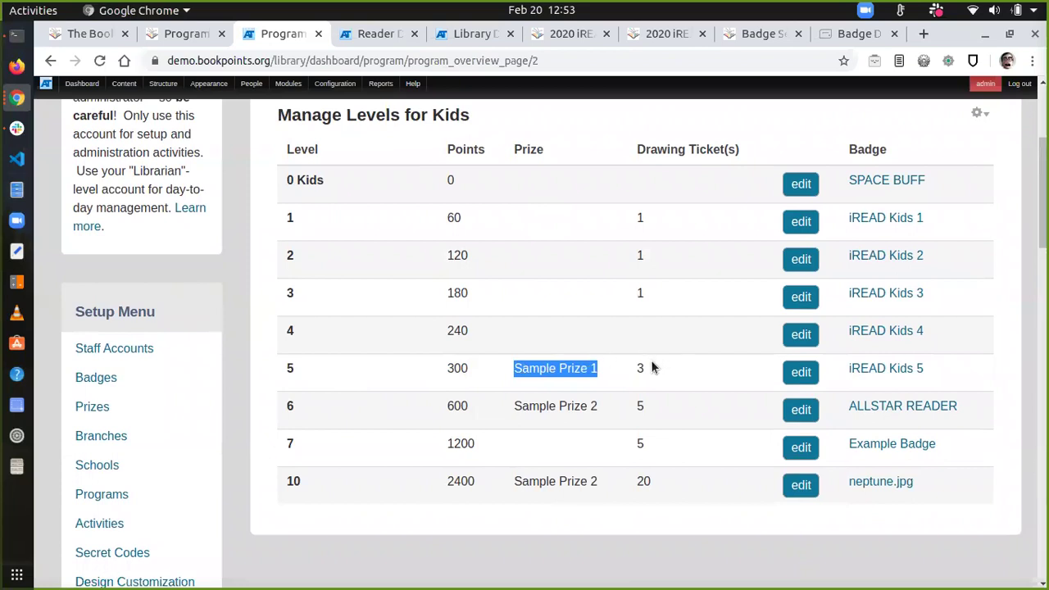
{"action": "left_click_drag", "start_coordinate": [636, 368], "coordinate": [645, 373]}
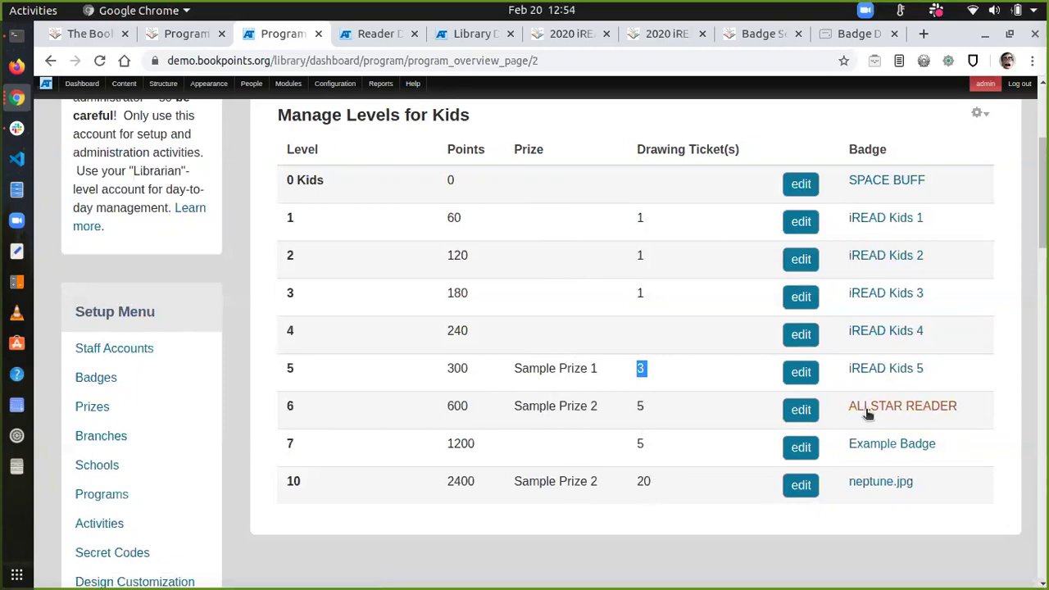
{"action": "scroll", "coordinate": [860, 459], "scroll_direction": "up", "scroll_amount": 4}
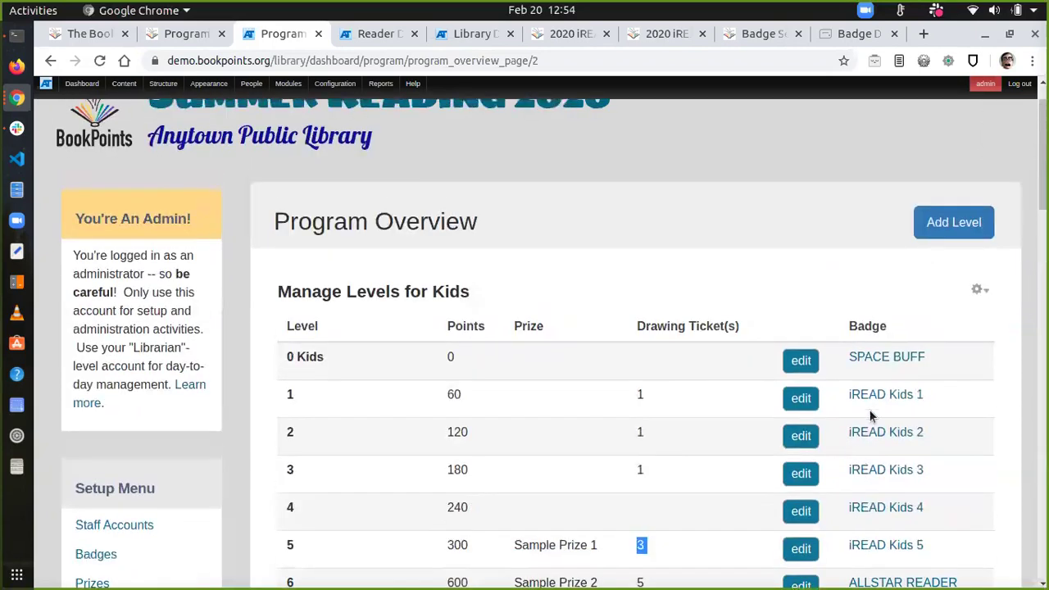
{"action": "scroll", "coordinate": [796, 344], "scroll_direction": "down", "scroll_amount": 2}
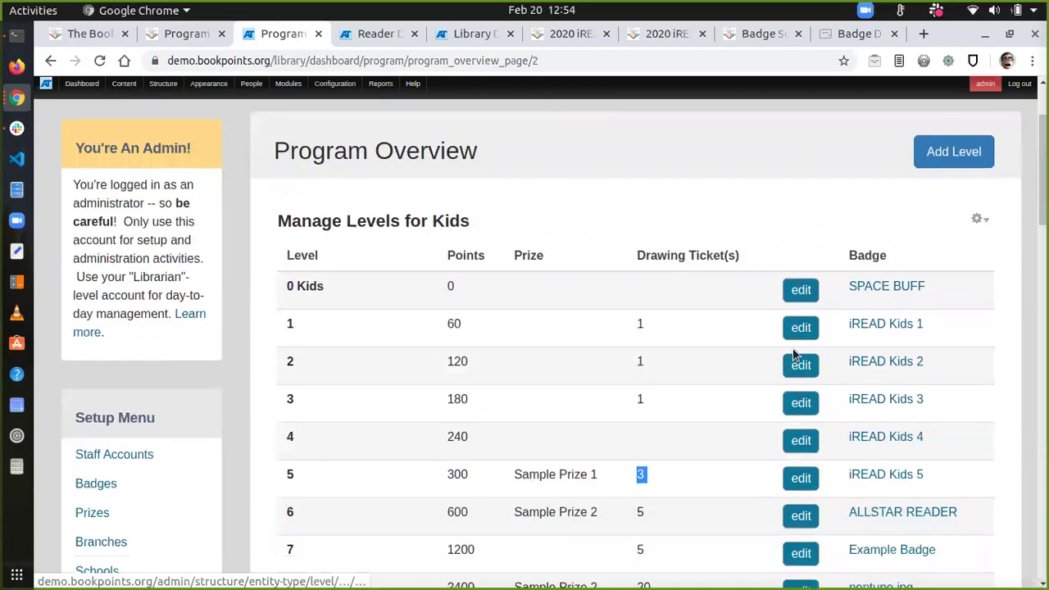
Step: Append 'That is awesome! Don't forget to get your "I <3 Reading" sticker!' to Kids level 1's message and save
{"action": "left_click", "coordinate": [797, 330]}
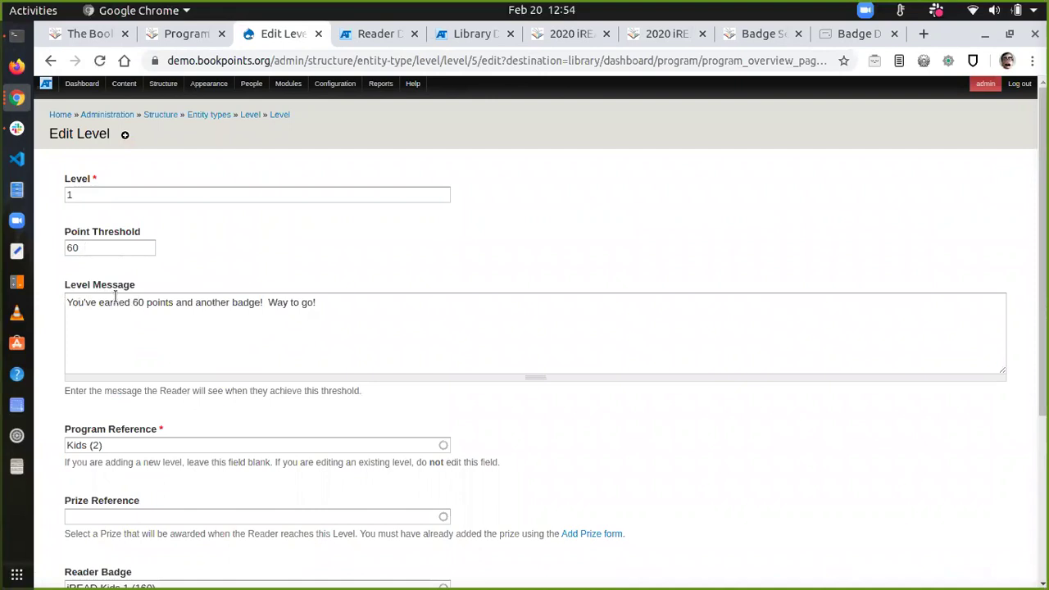
{"action": "left_click", "coordinate": [369, 307]}
{"action": "type", "text": "That is awesome!  Don't forget to get your"}
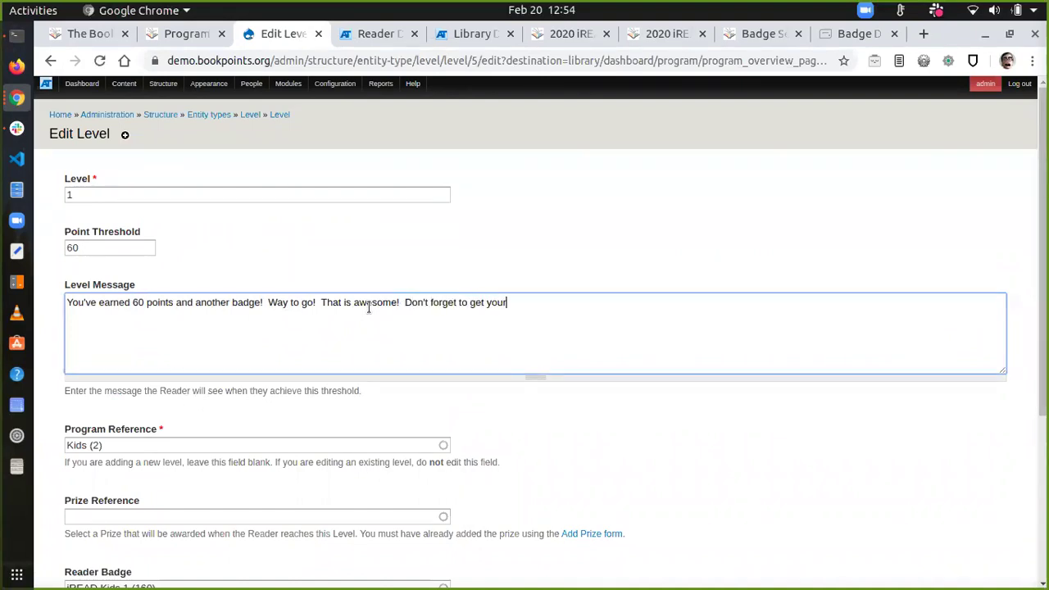
{"action": "type", "text": " \"I <3 Reading\" sticker!"}
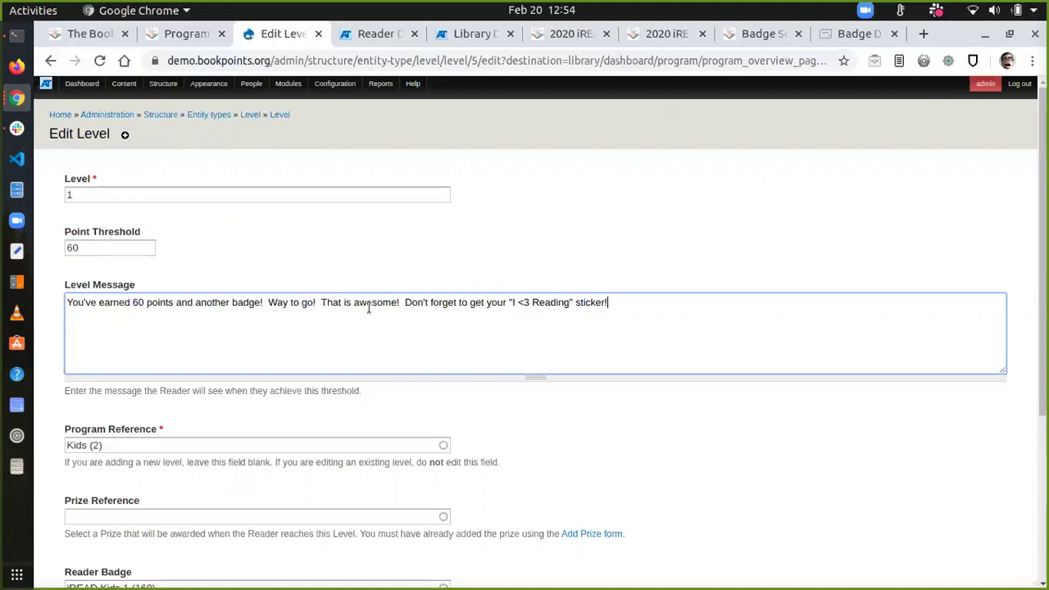
{"action": "scroll", "coordinate": [369, 308], "scroll_direction": "down", "scroll_amount": 5}
{"action": "left_click", "coordinate": [89, 557]}
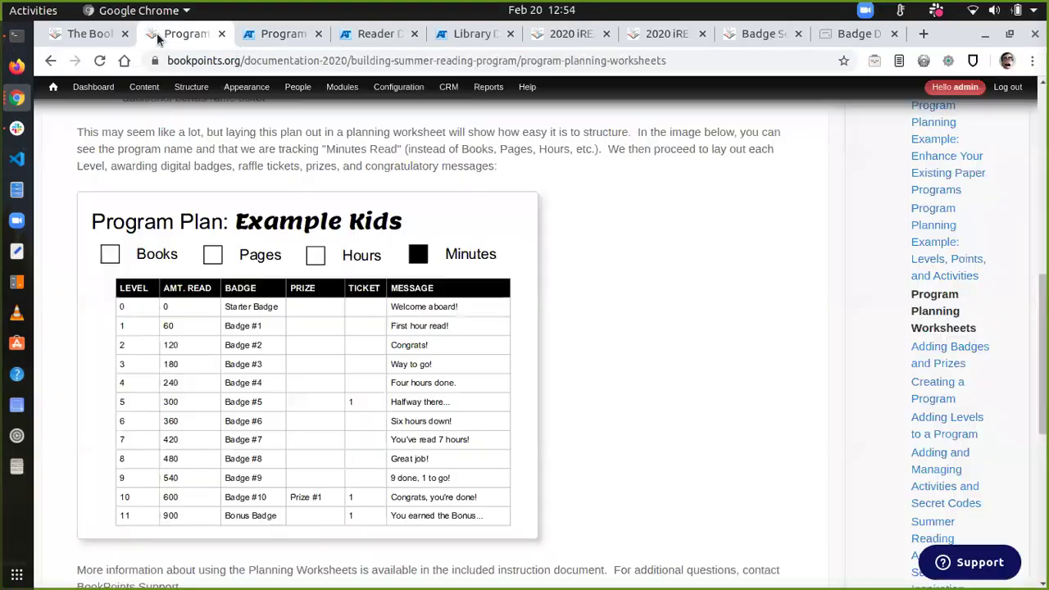
Step: Show the Example Kids plan table, levels 0–11 up to 900 minutes, in the Program Planning Worksheets guide
{"action": "left_click", "coordinate": [158, 37]}
{"action": "scroll", "coordinate": [414, 271], "scroll_direction": "down", "scroll_amount": 2}
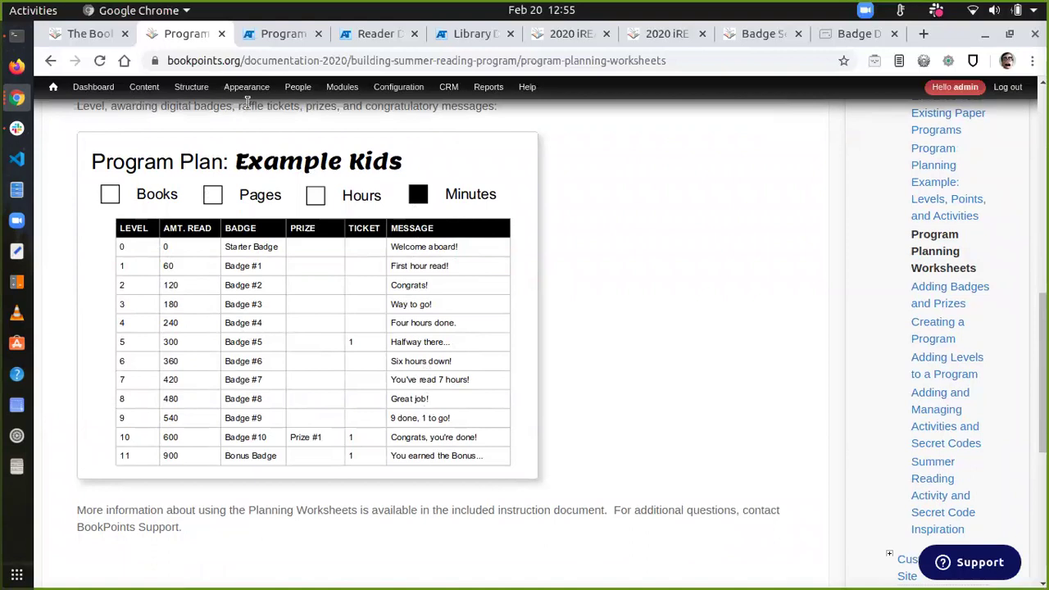
Step: Return to the Kids program overview and begin adding a new level
{"action": "key", "text": "ctrl+Tab"}
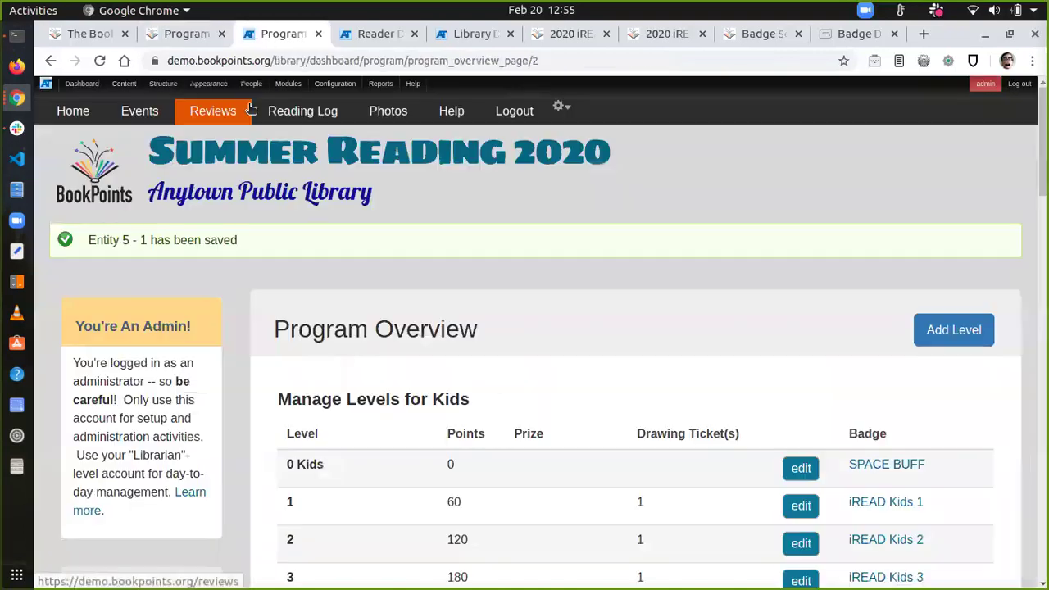
{"action": "scroll", "coordinate": [495, 393], "scroll_direction": "down", "scroll_amount": 2}
{"action": "scroll", "coordinate": [496, 393], "scroll_direction": "down", "scroll_amount": 1}
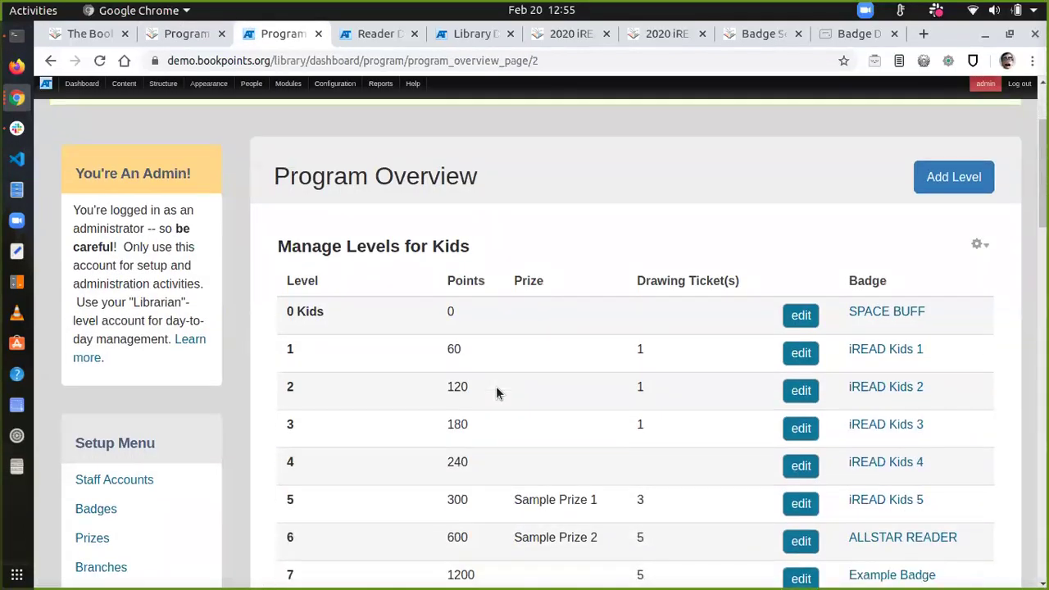
{"action": "left_click", "coordinate": [947, 191]}
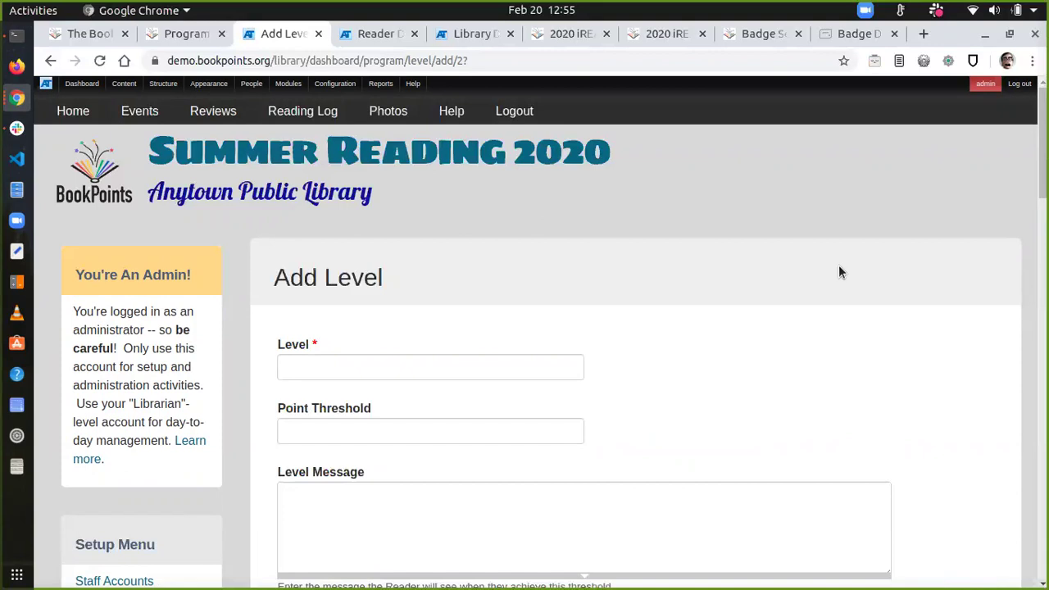
Step: Enter level 15, point threshold 1500 and the message 'Way to go, All Star!' without saving
{"action": "scroll", "coordinate": [839, 264], "scroll_direction": "down", "scroll_amount": 4}
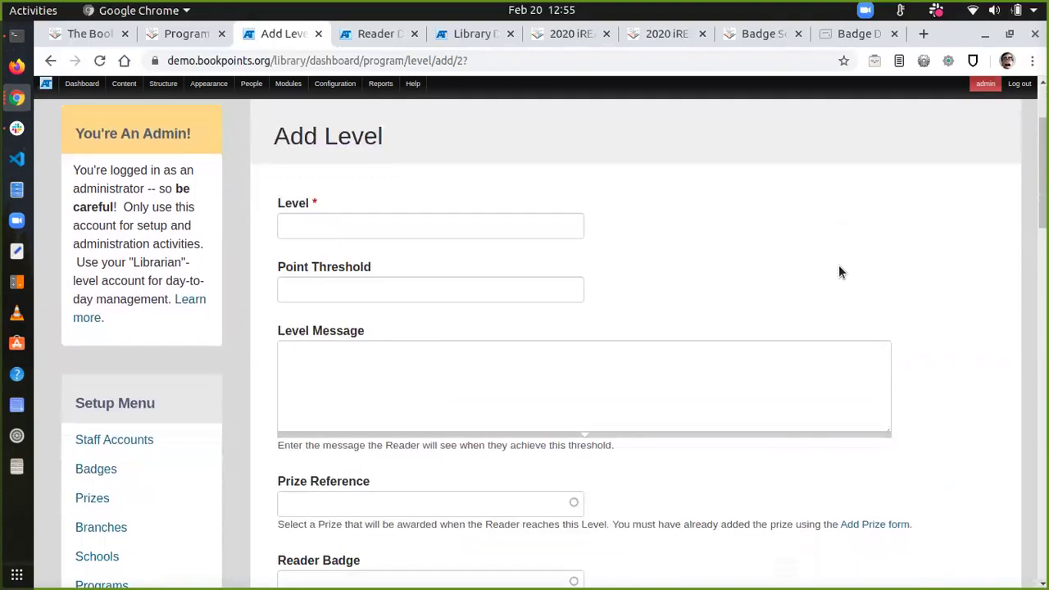
{"action": "left_click", "coordinate": [508, 212]}
{"action": "type", "text": "15"}
{"action": "key", "text": "Tab"}
{"action": "type", "text": "1500"}
{"action": "key", "text": "Tab"}
{"action": "type", "text": "Way to "}
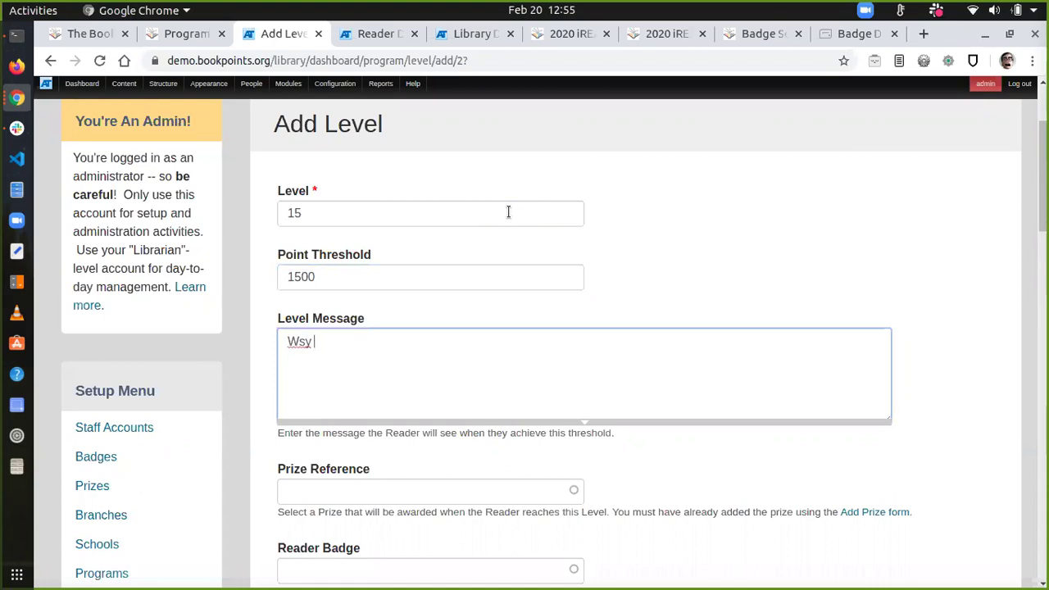
{"action": "type", "text": "go, All Star!"}
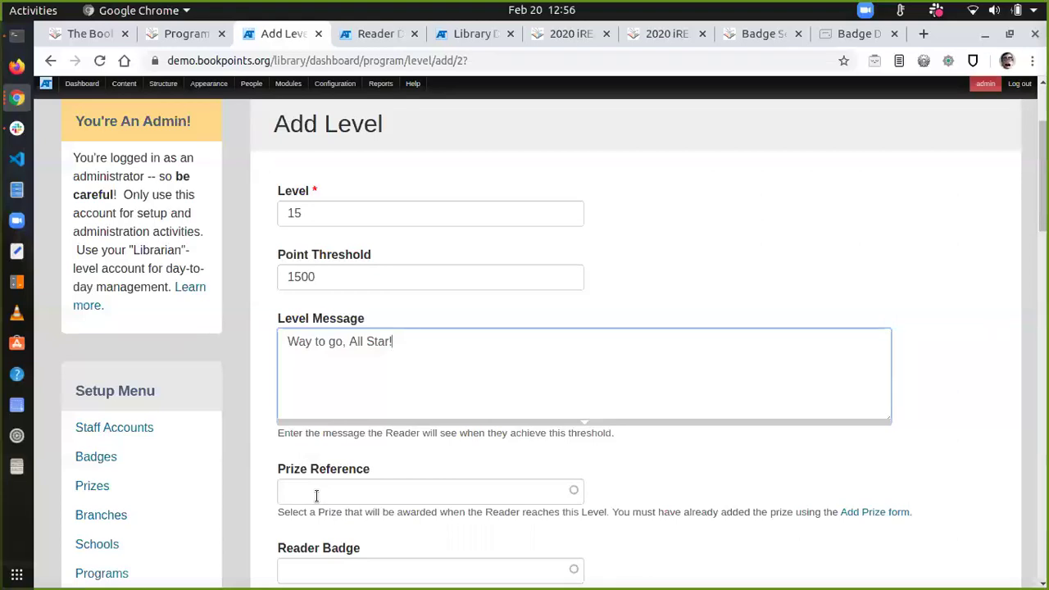
{"action": "scroll", "coordinate": [100, 499], "scroll_direction": "down", "scroll_amount": 3}
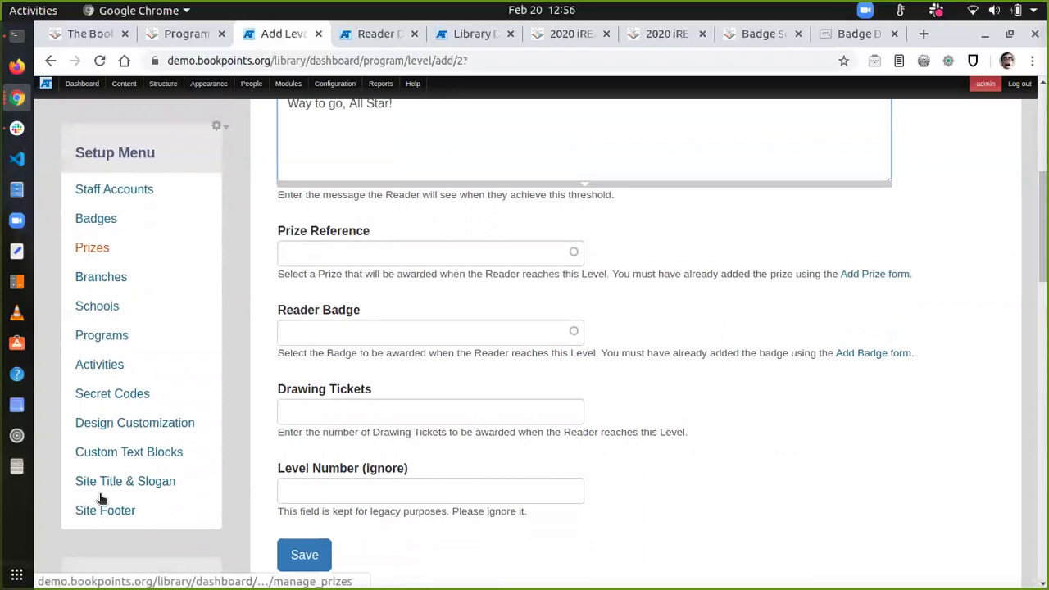
Step: Visit Custom Text Blocks, then return to the top of the BookPoints Project home page
{"action": "left_click", "coordinate": [113, 449]}
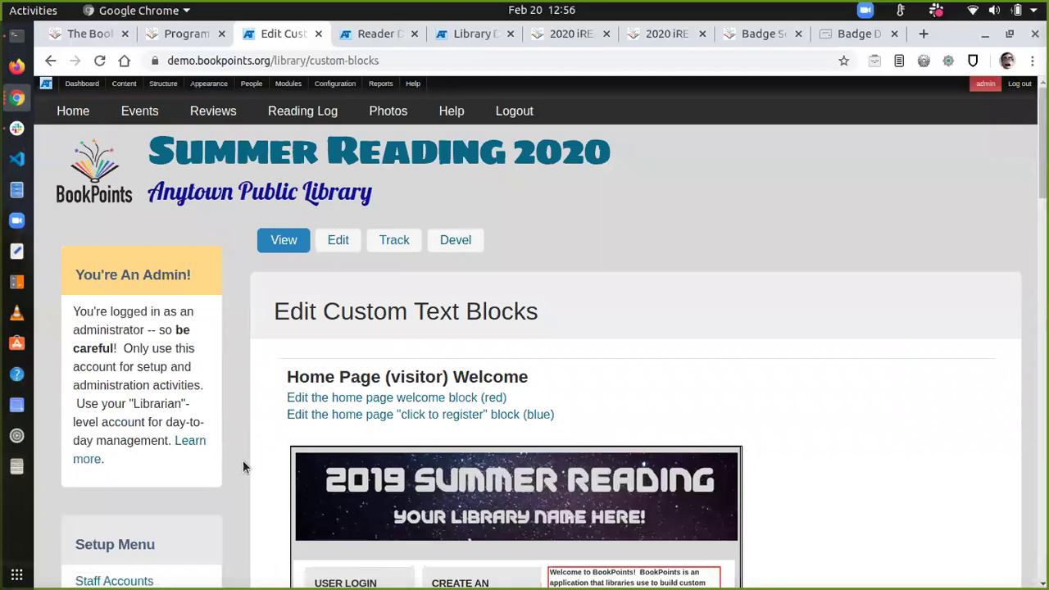
{"action": "left_click", "coordinate": [82, 34]}
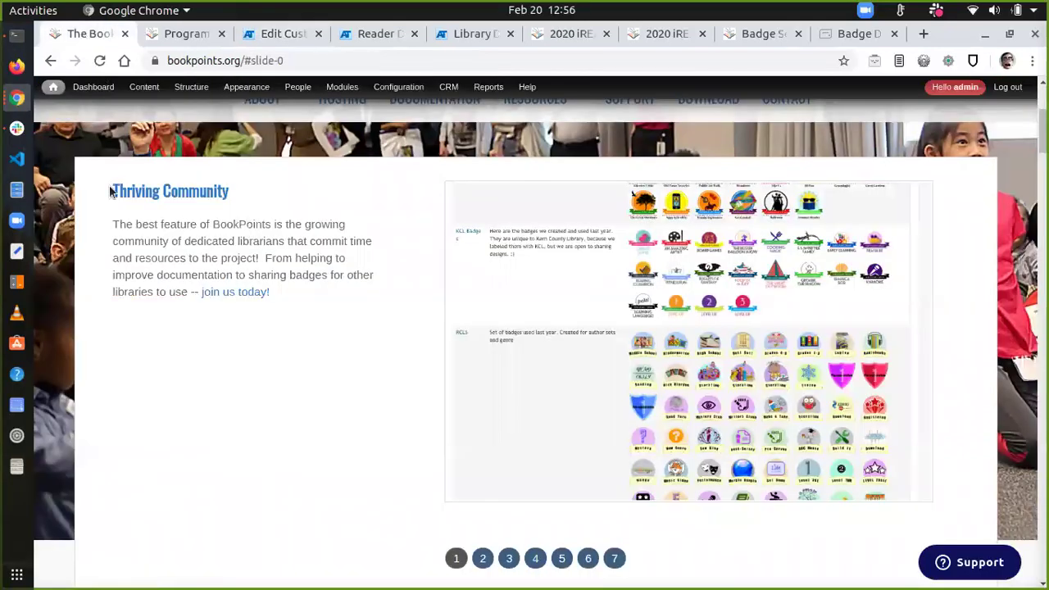
{"action": "scroll", "coordinate": [115, 227], "scroll_direction": "up", "scroll_amount": 3}
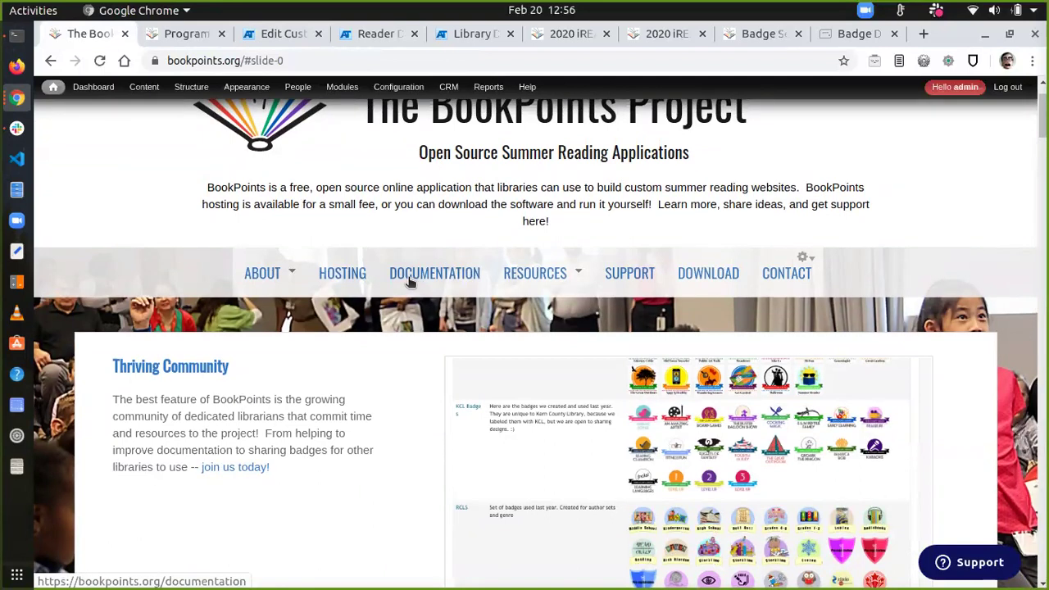
{"action": "scroll", "coordinate": [713, 262], "scroll_direction": "up", "scroll_amount": 2}
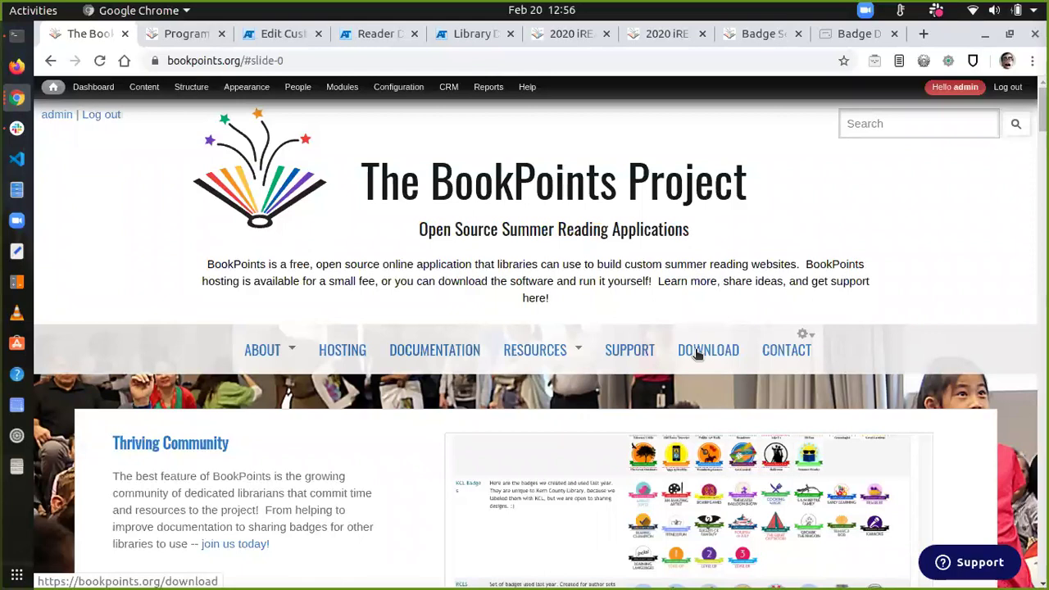
Step: View the 2020 Hosting Program page and its 2020 Pricing by annual circulation
{"action": "left_click", "coordinate": [356, 358]}
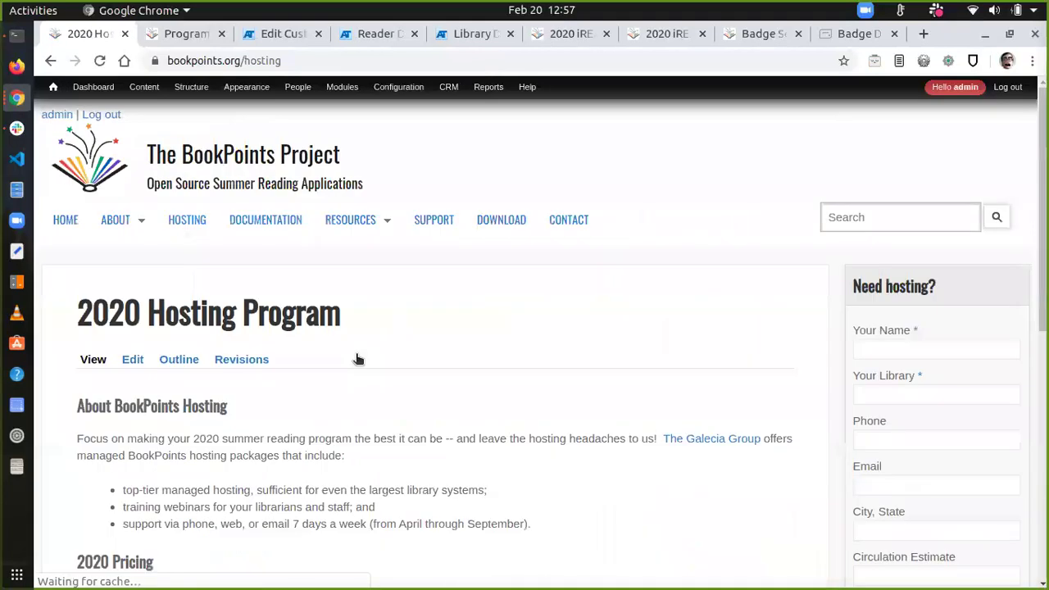
{"action": "scroll", "coordinate": [356, 356], "scroll_direction": "down", "scroll_amount": 5}
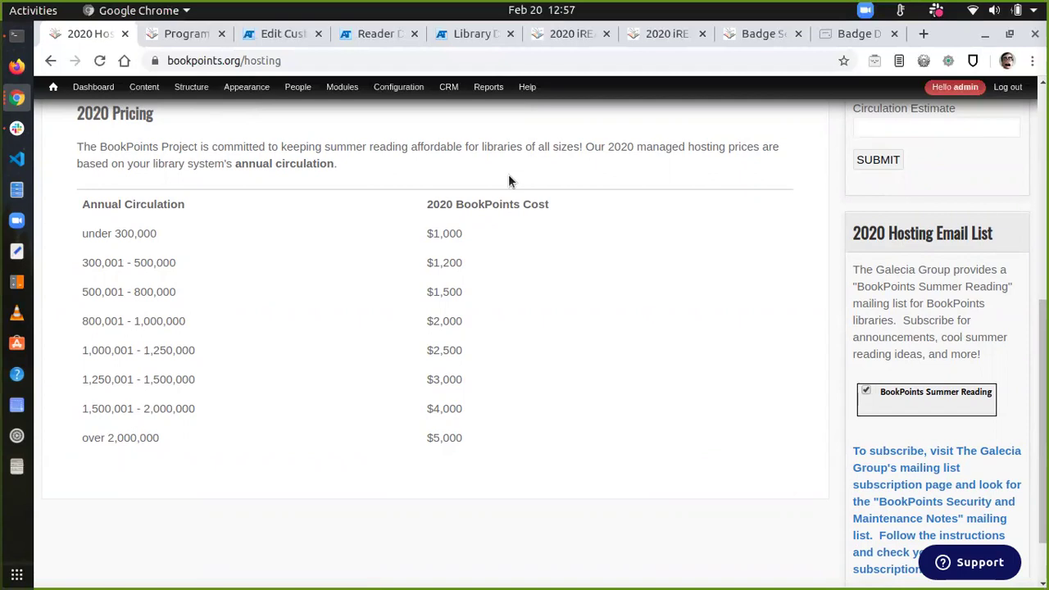
{"action": "scroll", "coordinate": [332, 248], "scroll_direction": "up", "scroll_amount": 5}
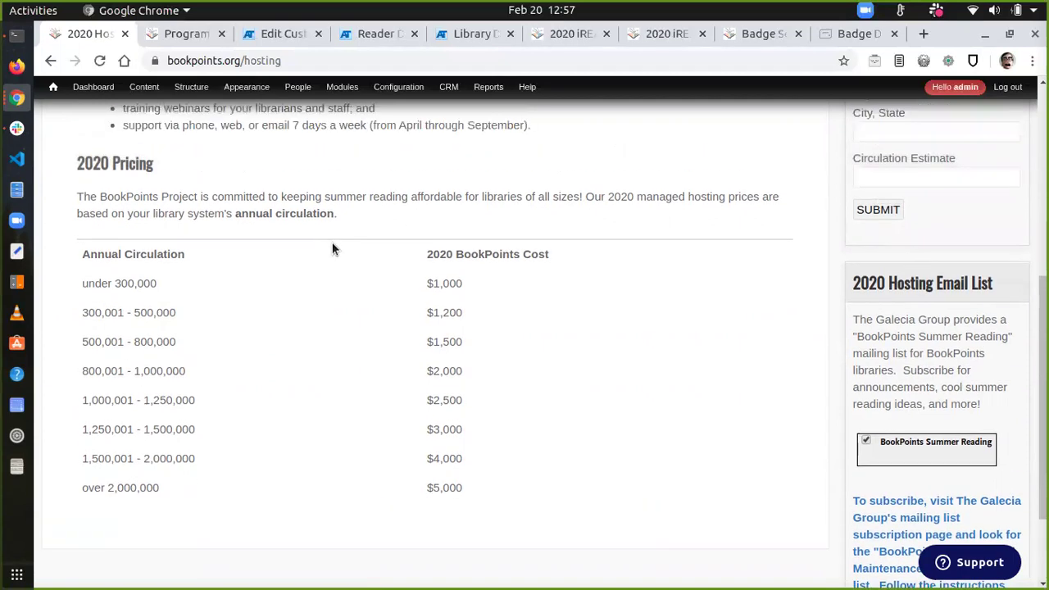
{"action": "scroll", "coordinate": [332, 249], "scroll_direction": "up", "scroll_amount": 2}
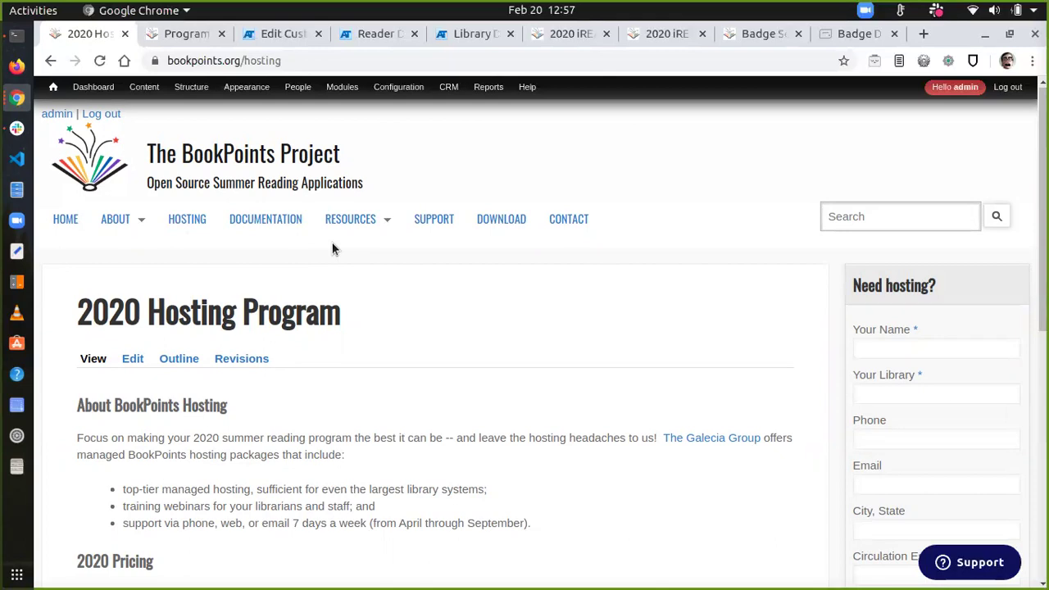
Step: Browse the Documentation (2020) guides: Getting Started, Reader Signup Form, Building Your Program
{"action": "left_click", "coordinate": [263, 223]}
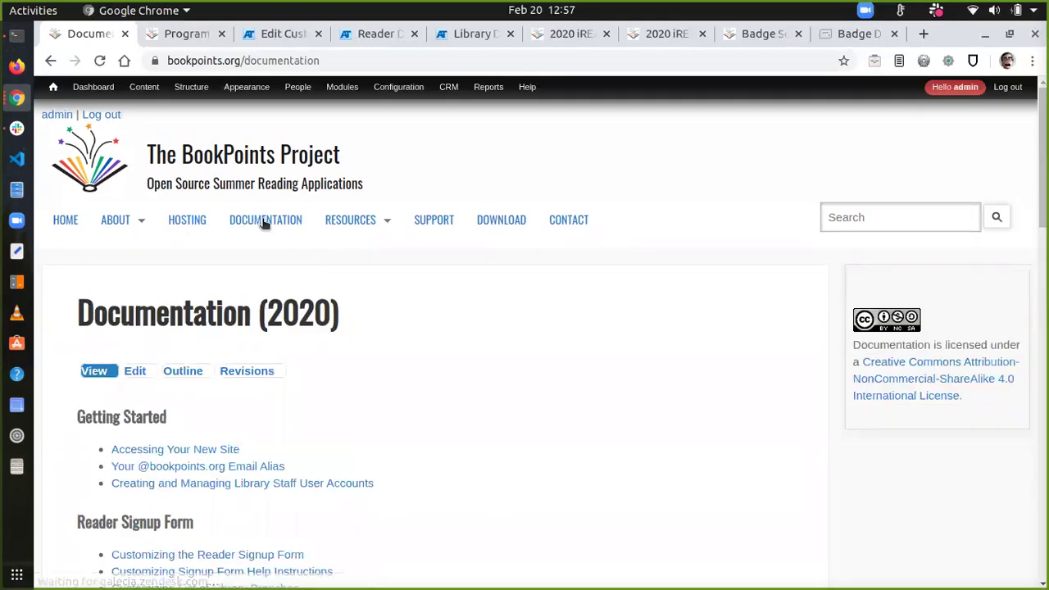
{"action": "scroll", "coordinate": [263, 223], "scroll_direction": "down", "scroll_amount": 4}
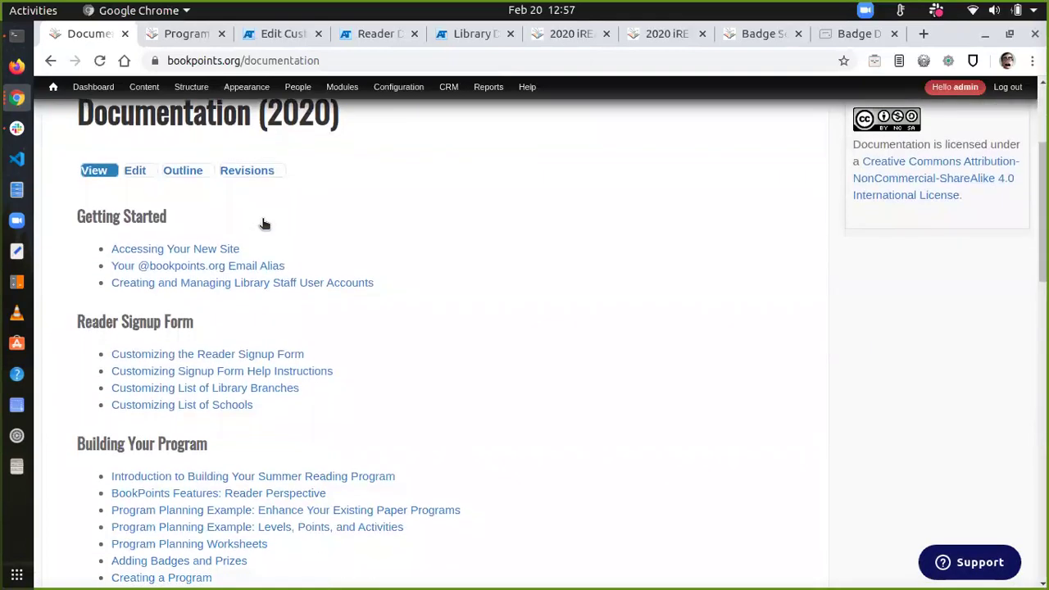
{"action": "scroll", "coordinate": [263, 224], "scroll_direction": "down", "scroll_amount": 2}
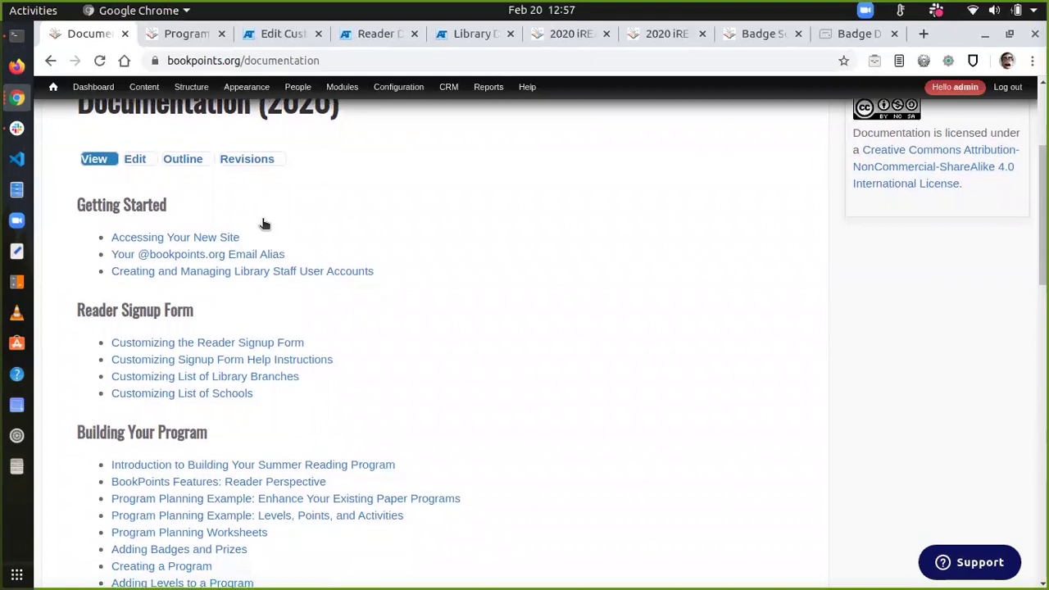